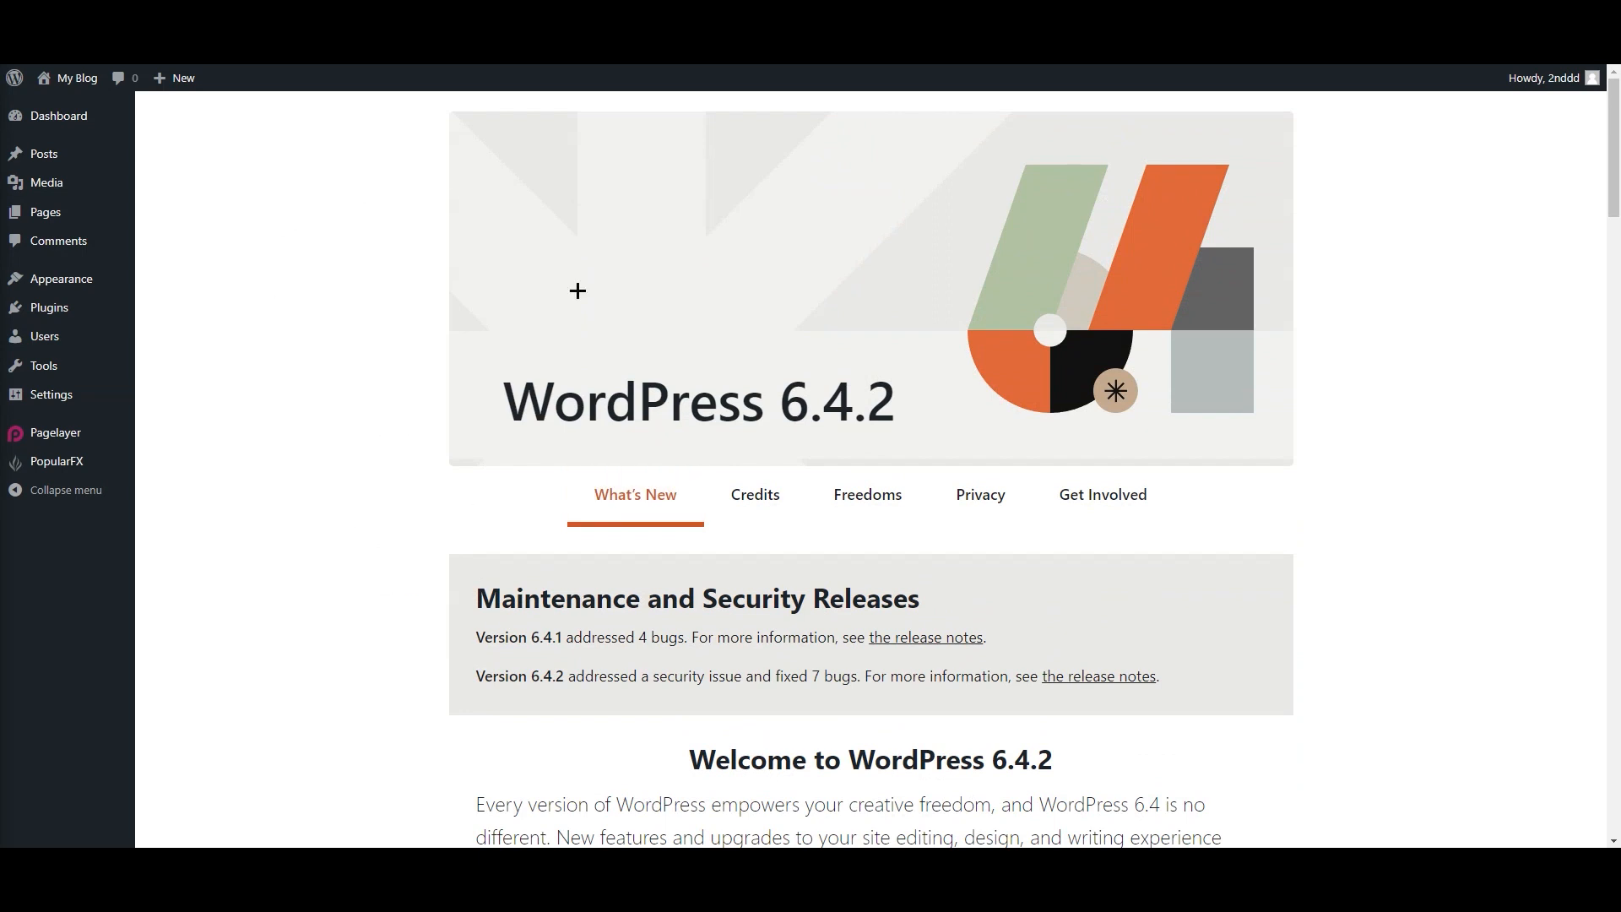
pyautogui.scroll(-3, 463, 622)
pyautogui.scroll(3, 419, 557)
pyautogui.scroll(-1, 315, 474)
pyautogui.scroll(1, 287, 540)
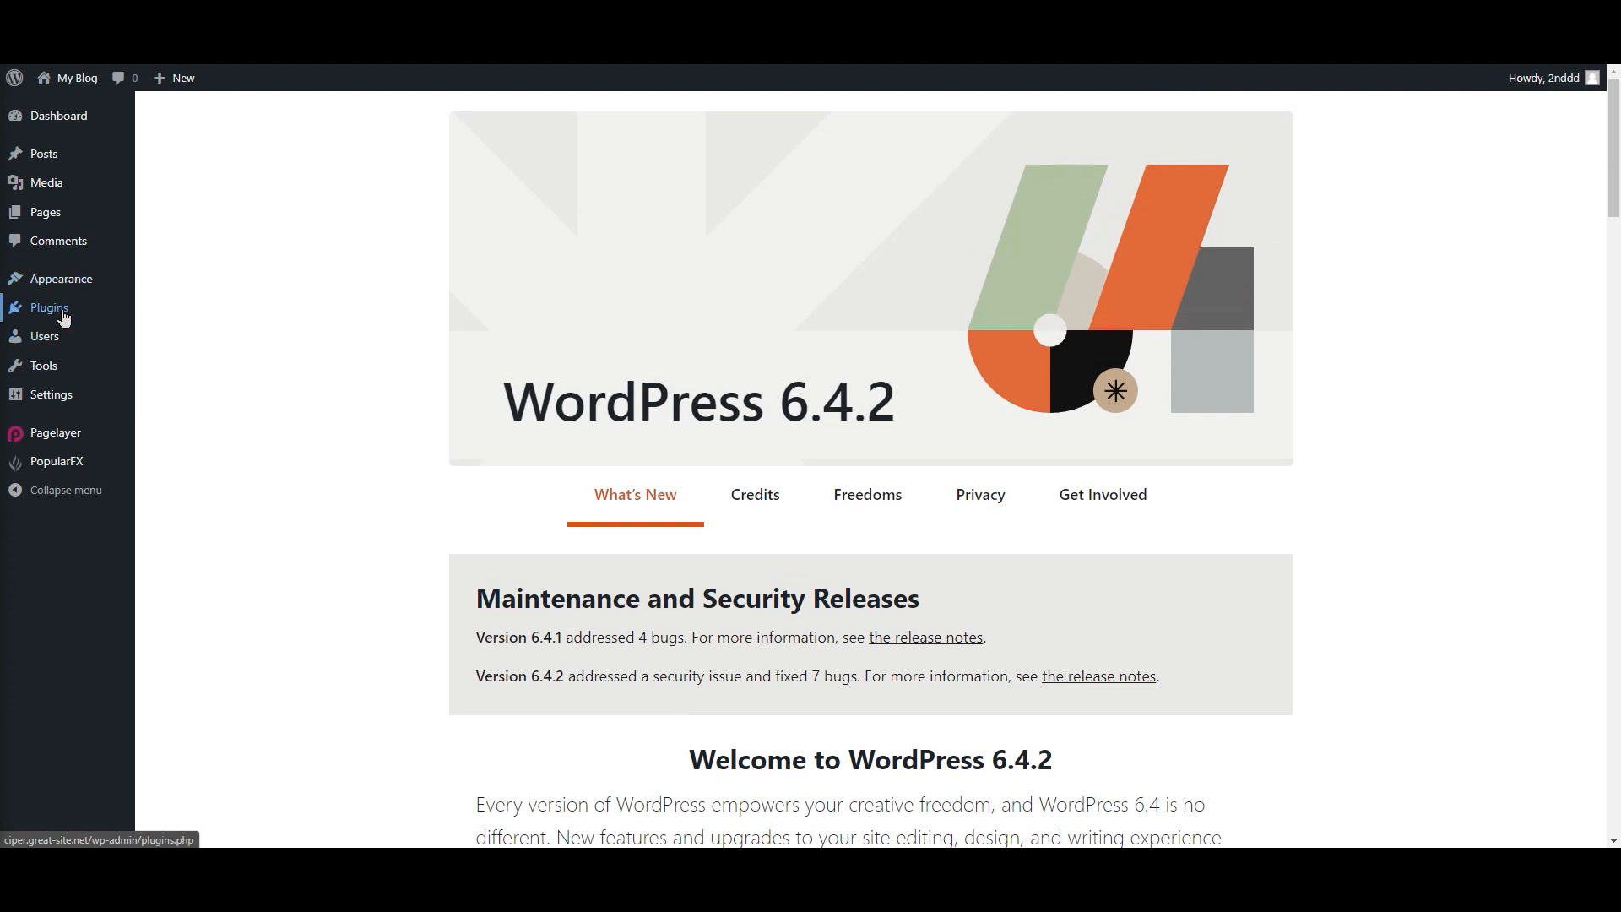
# Go to adding a new plugin and search the plugin directory for "woocommerce"
pyautogui.moveTo(78, 316)
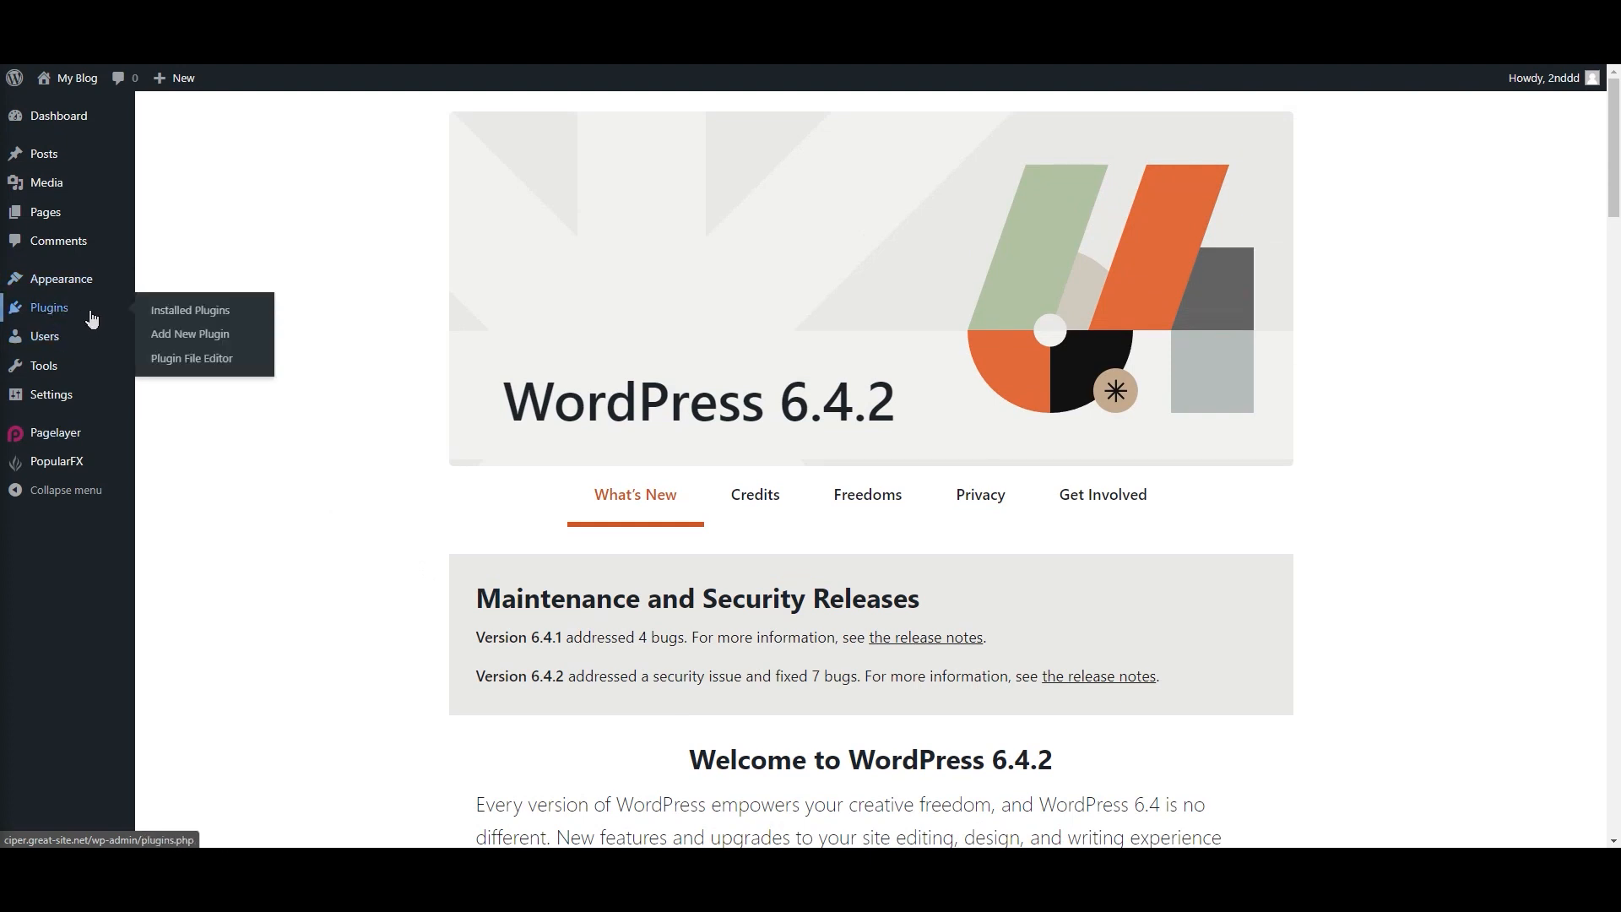
pyautogui.click(202, 342)
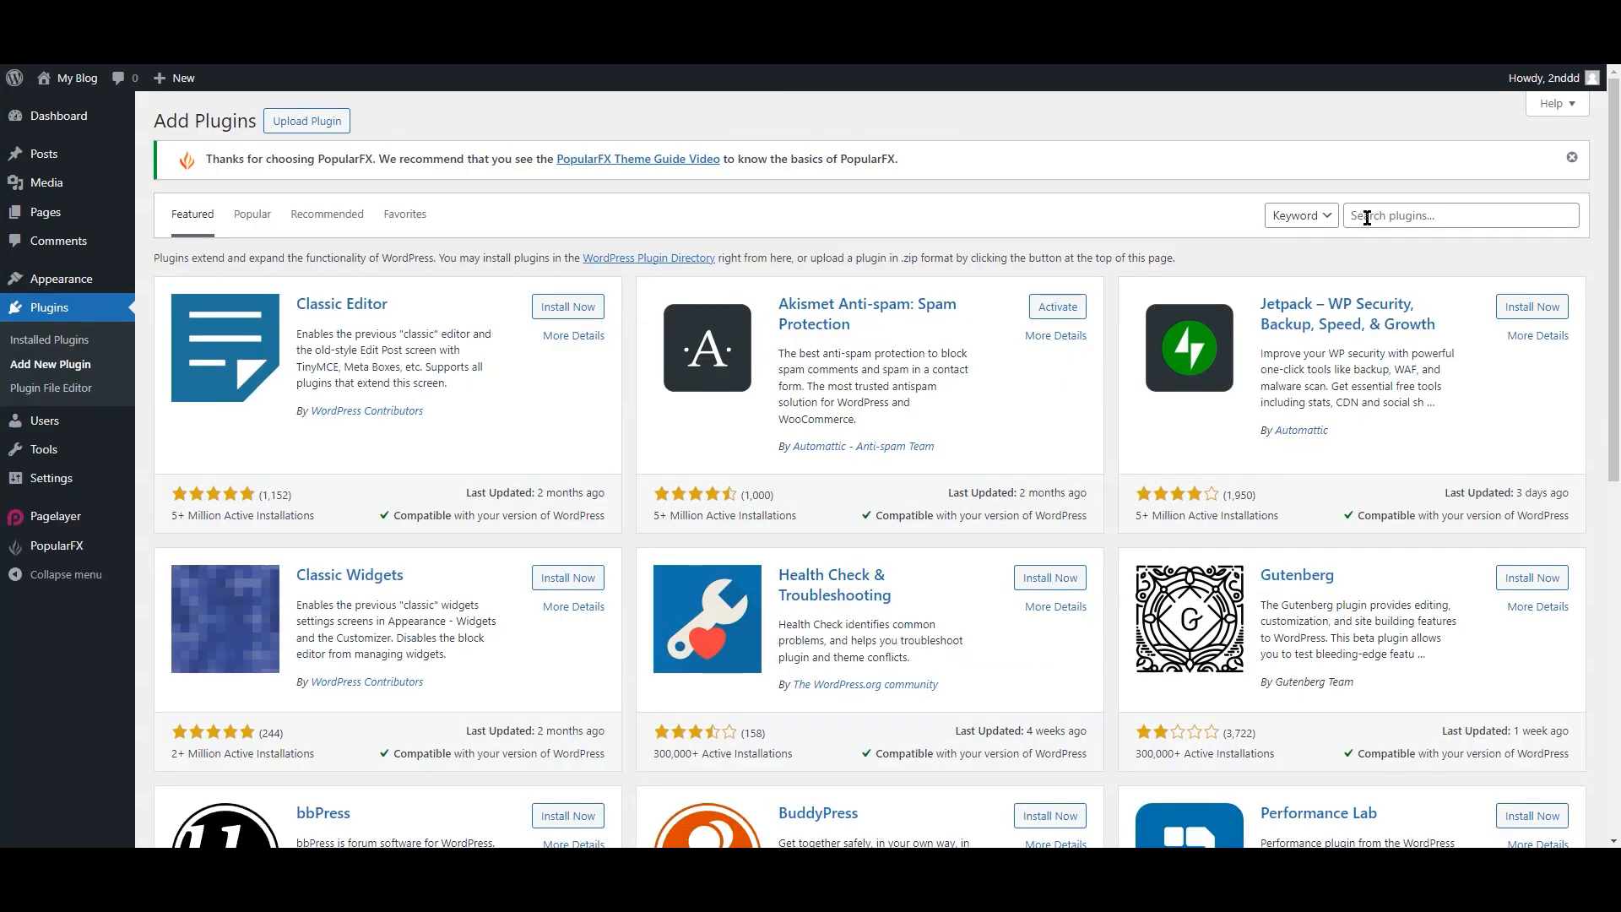
pyautogui.click(1429, 216)
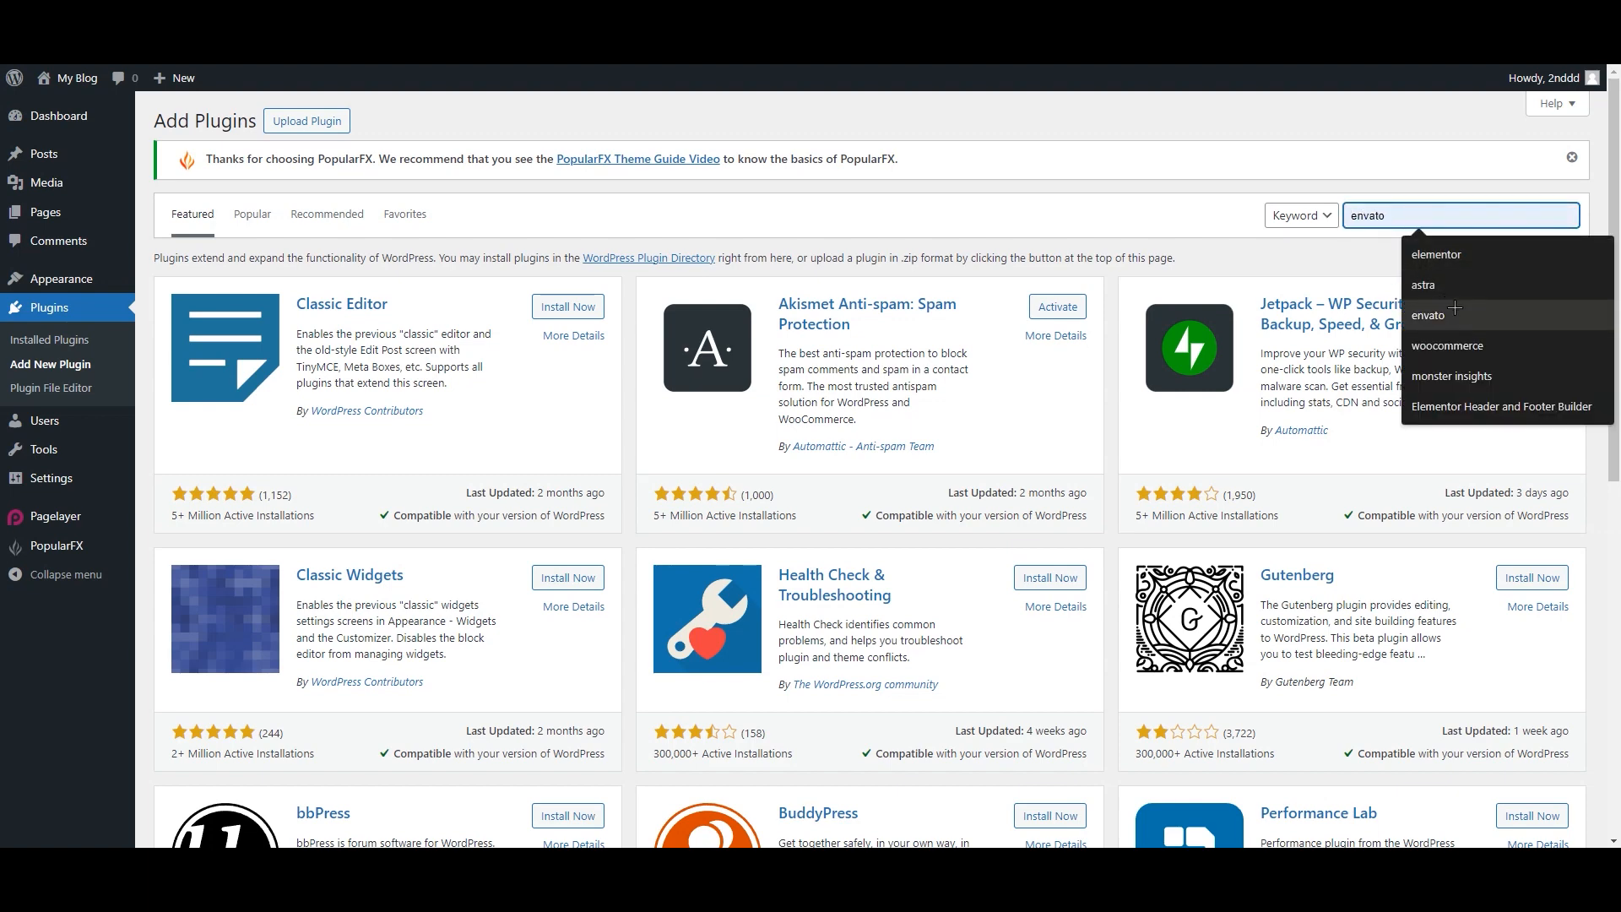
pyautogui.click(1456, 336)
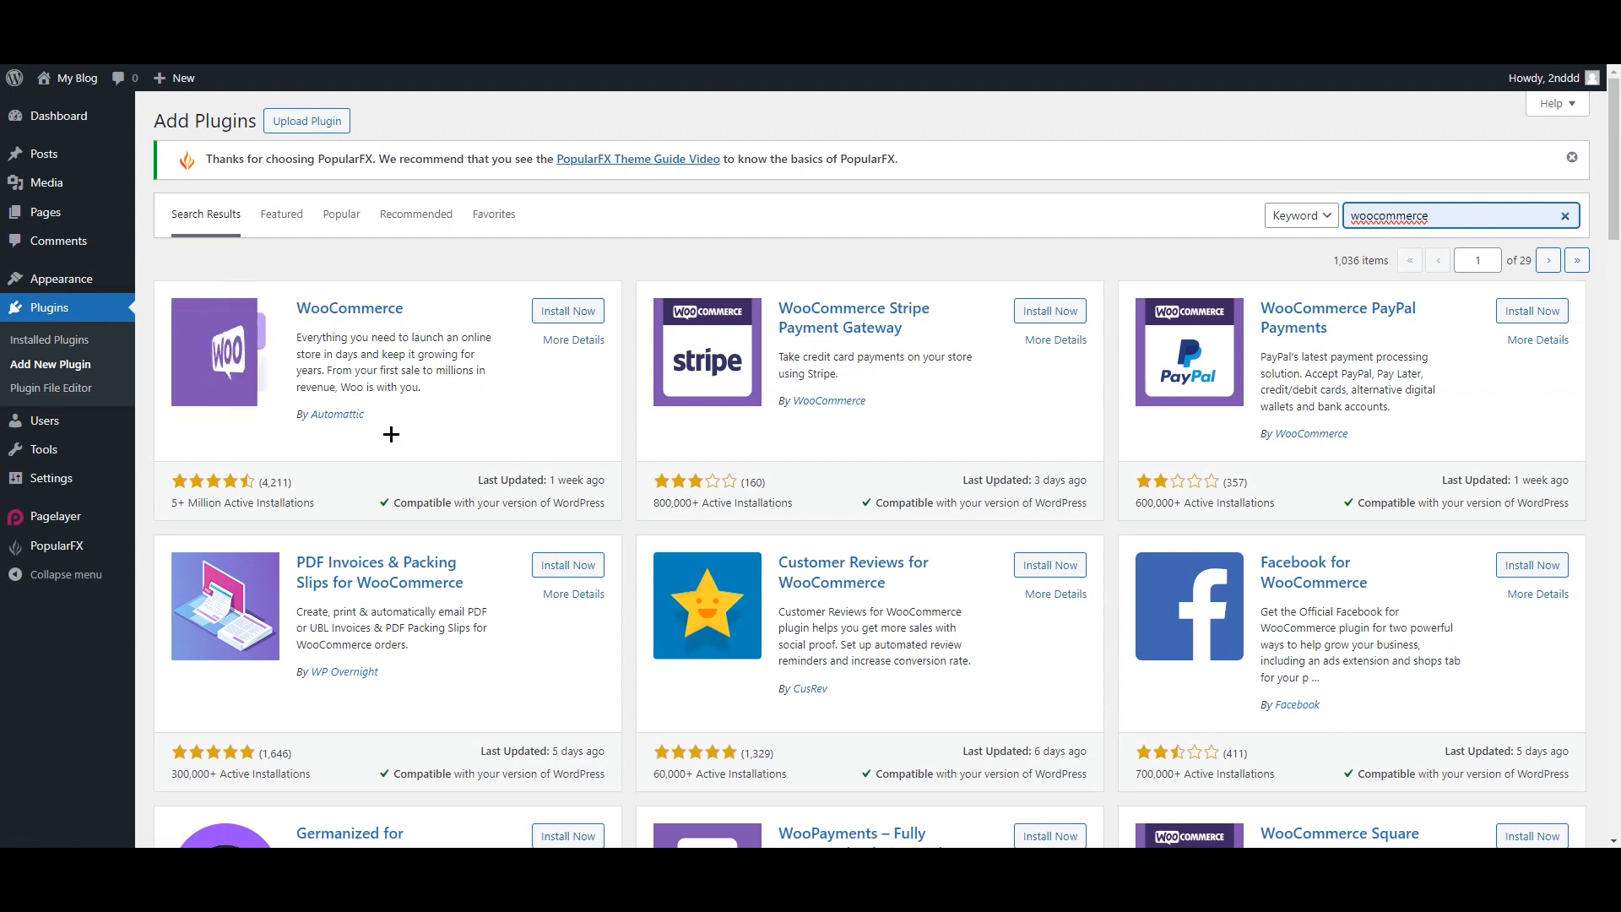
# Install the WooCommerce plugin by Automattic from the search results
pyautogui.moveTo(388, 413); pyautogui.dragTo(271, 413)
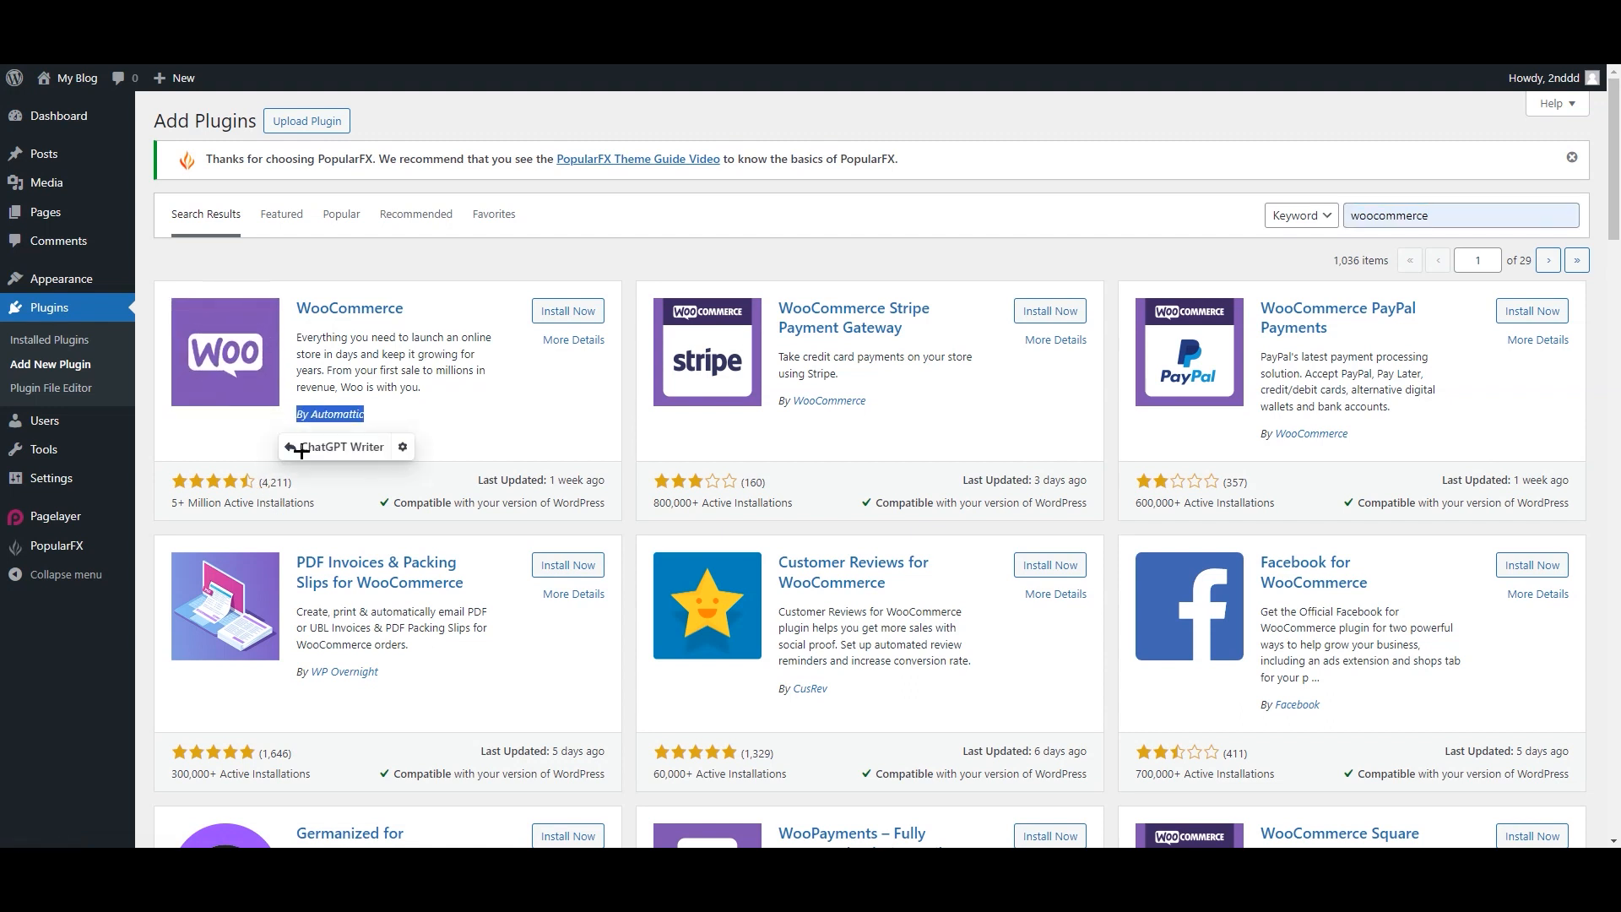
pyautogui.click(447, 258)
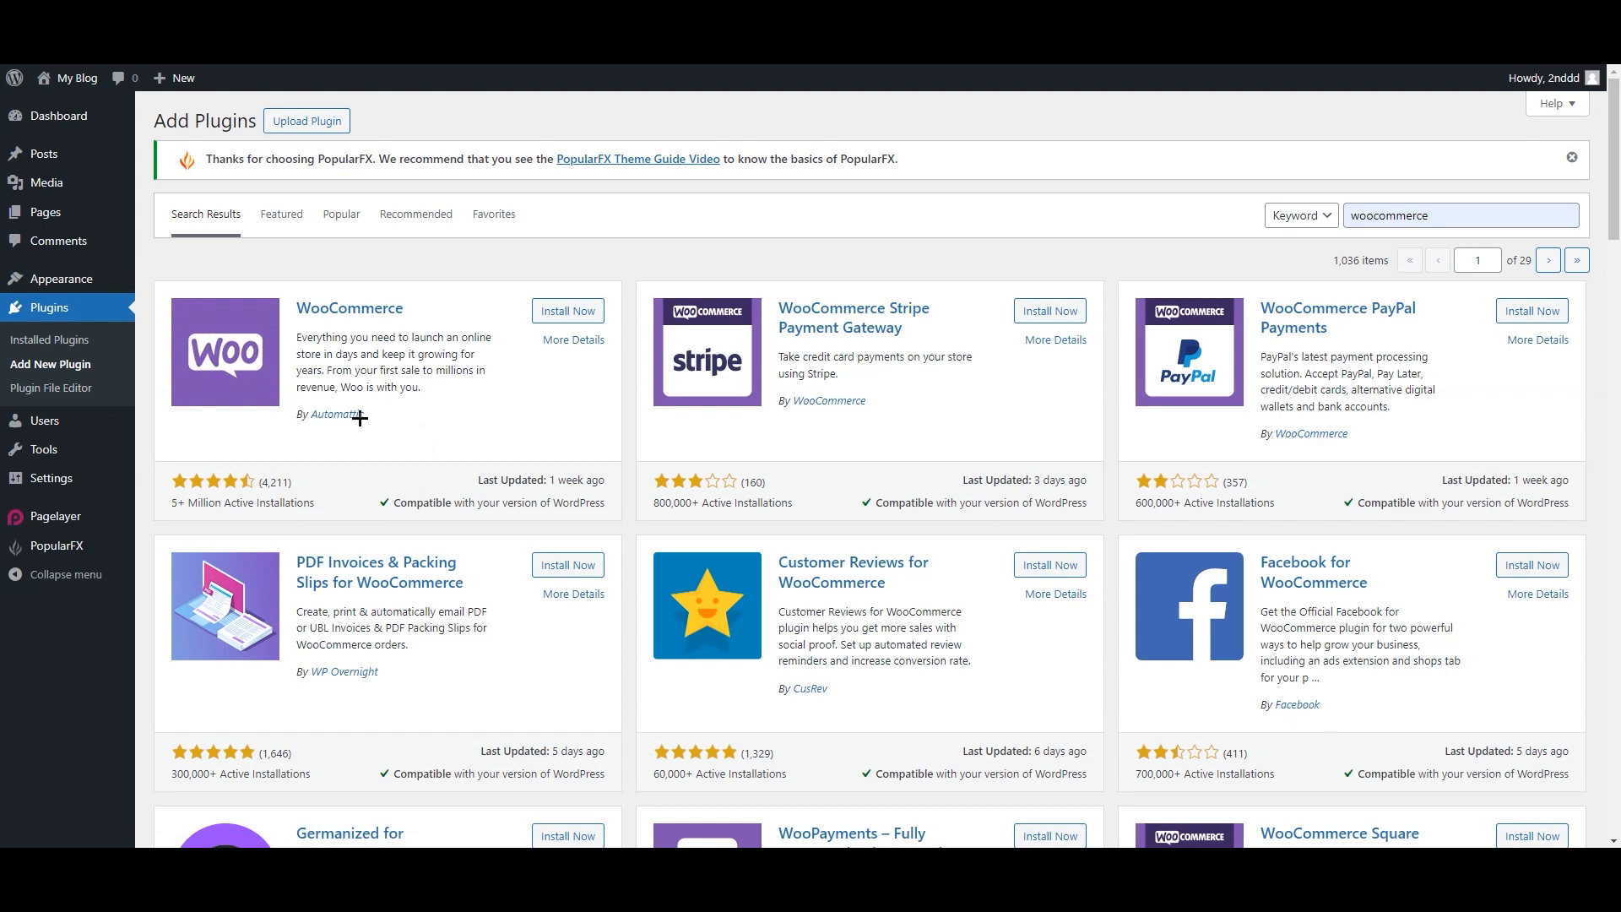
pyautogui.moveTo(364, 418); pyautogui.dragTo(277, 418)
pyautogui.click(240, 445)
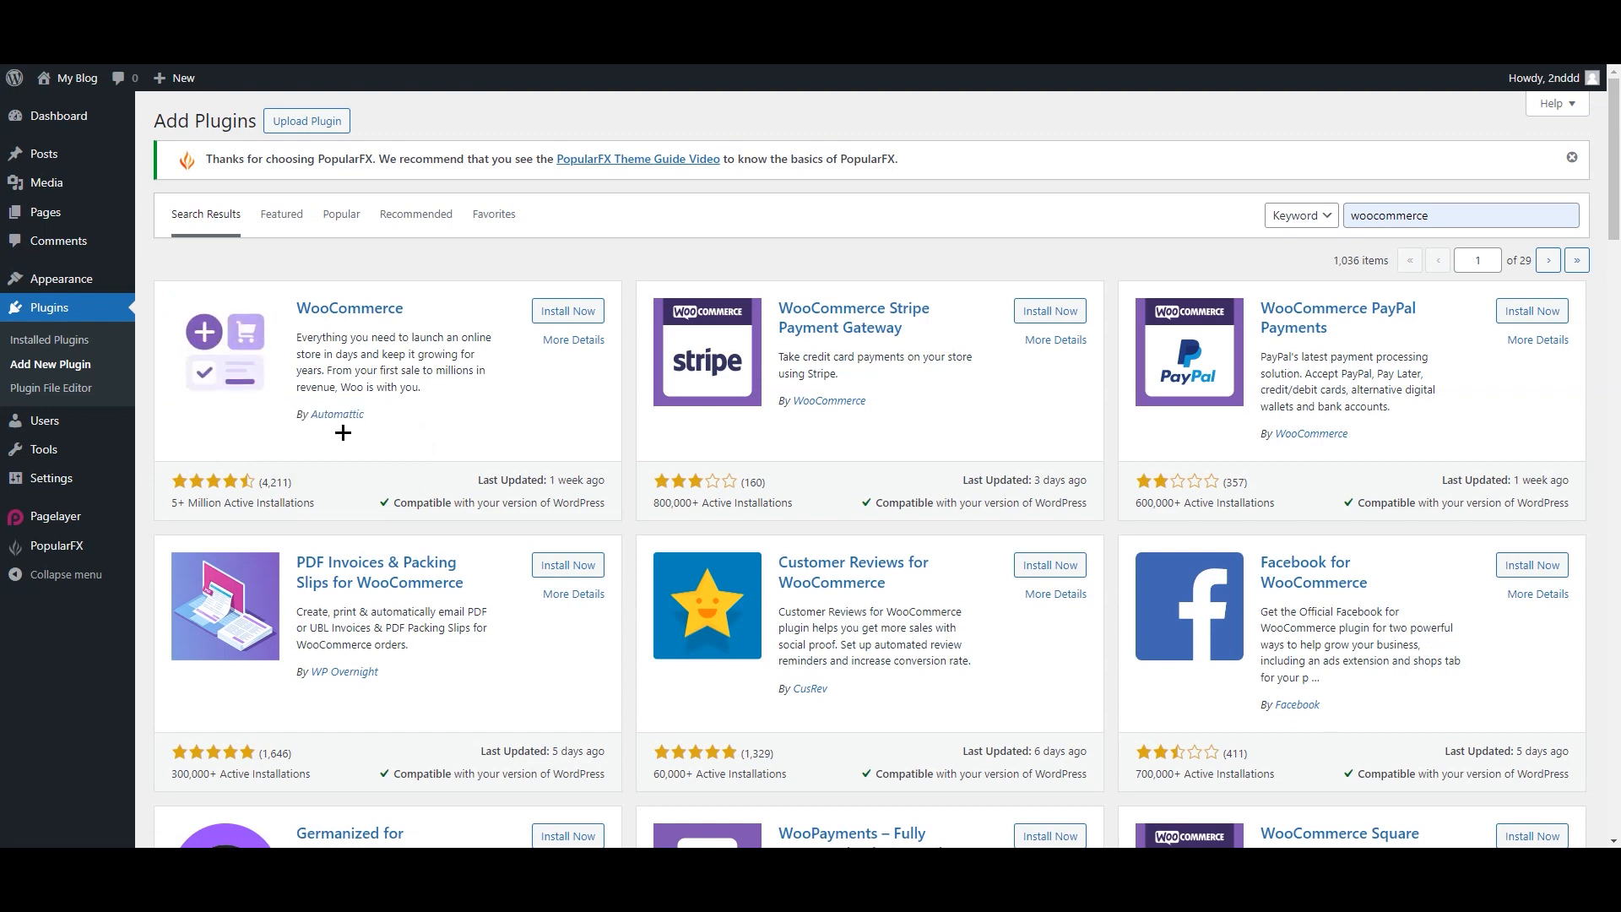
pyautogui.click(567, 310)
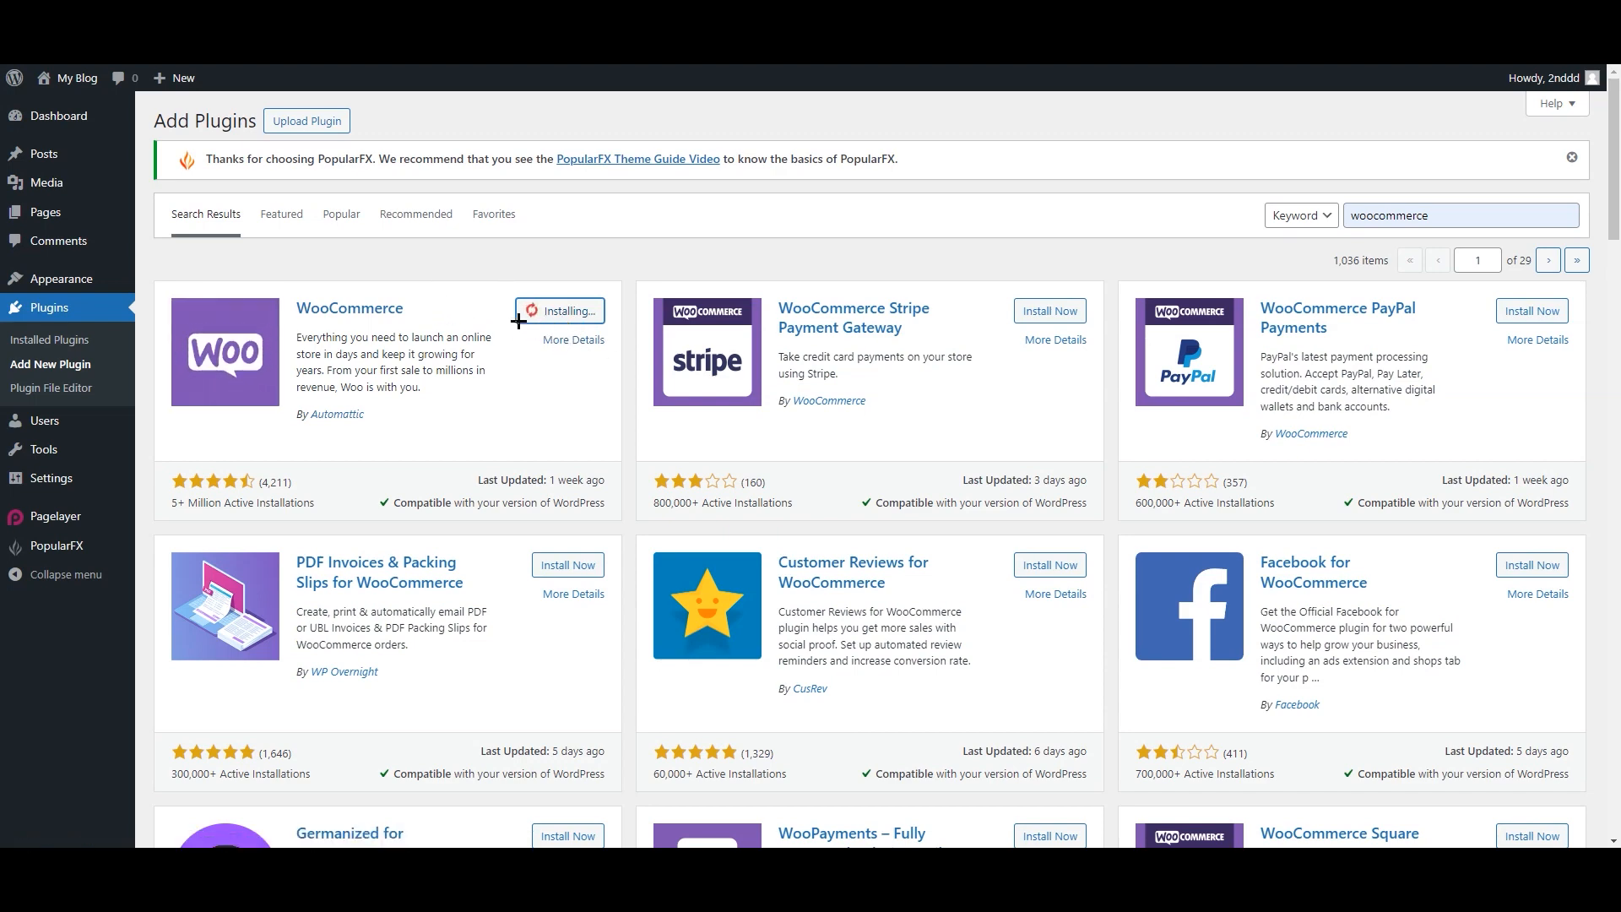
# View the WooCommerce plugin's details and read through its description
pyautogui.click(562, 342)
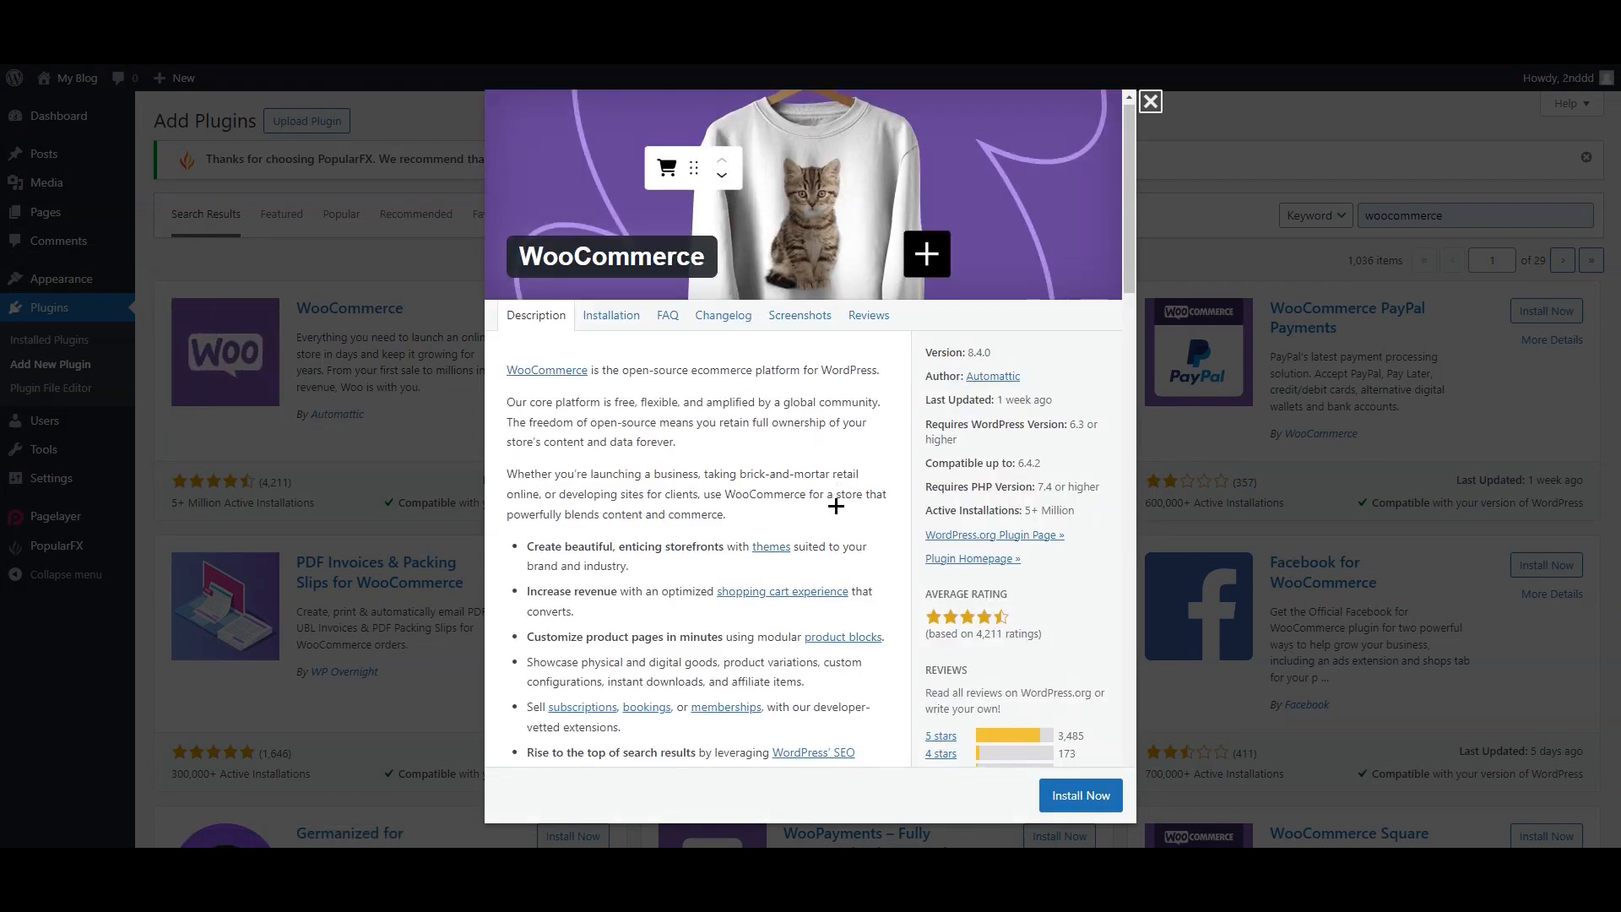
pyautogui.scroll(-5, 836, 499)
pyautogui.scroll(5, 746, 525)
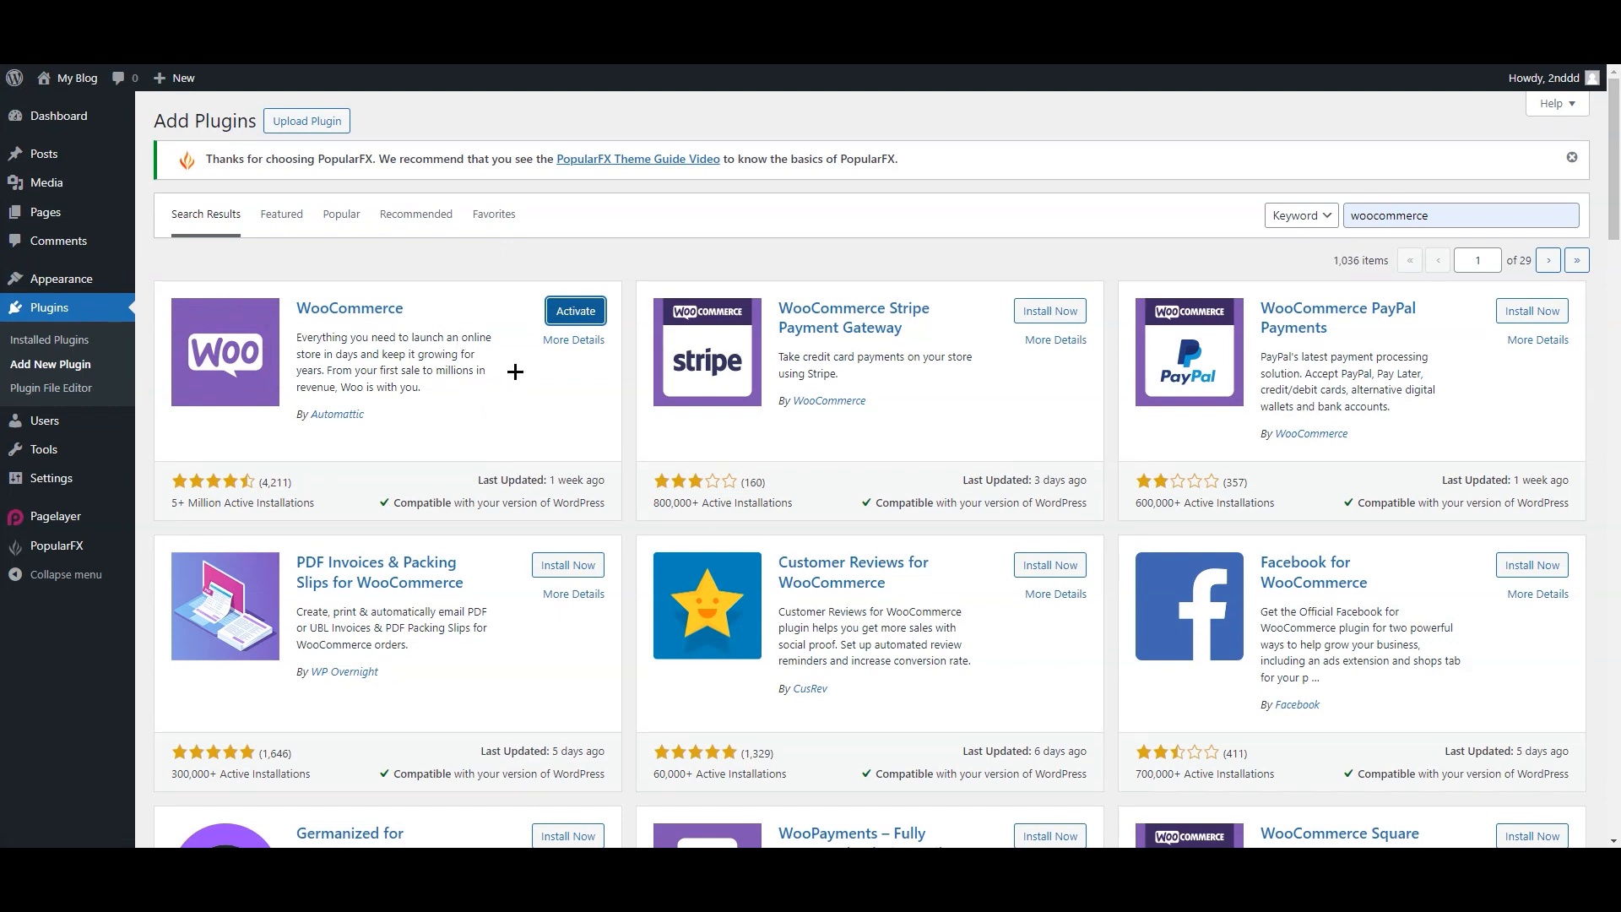
# Activate the WooCommerce plugin and skip its guided store setup
pyautogui.scroll(-1, 518, 373)
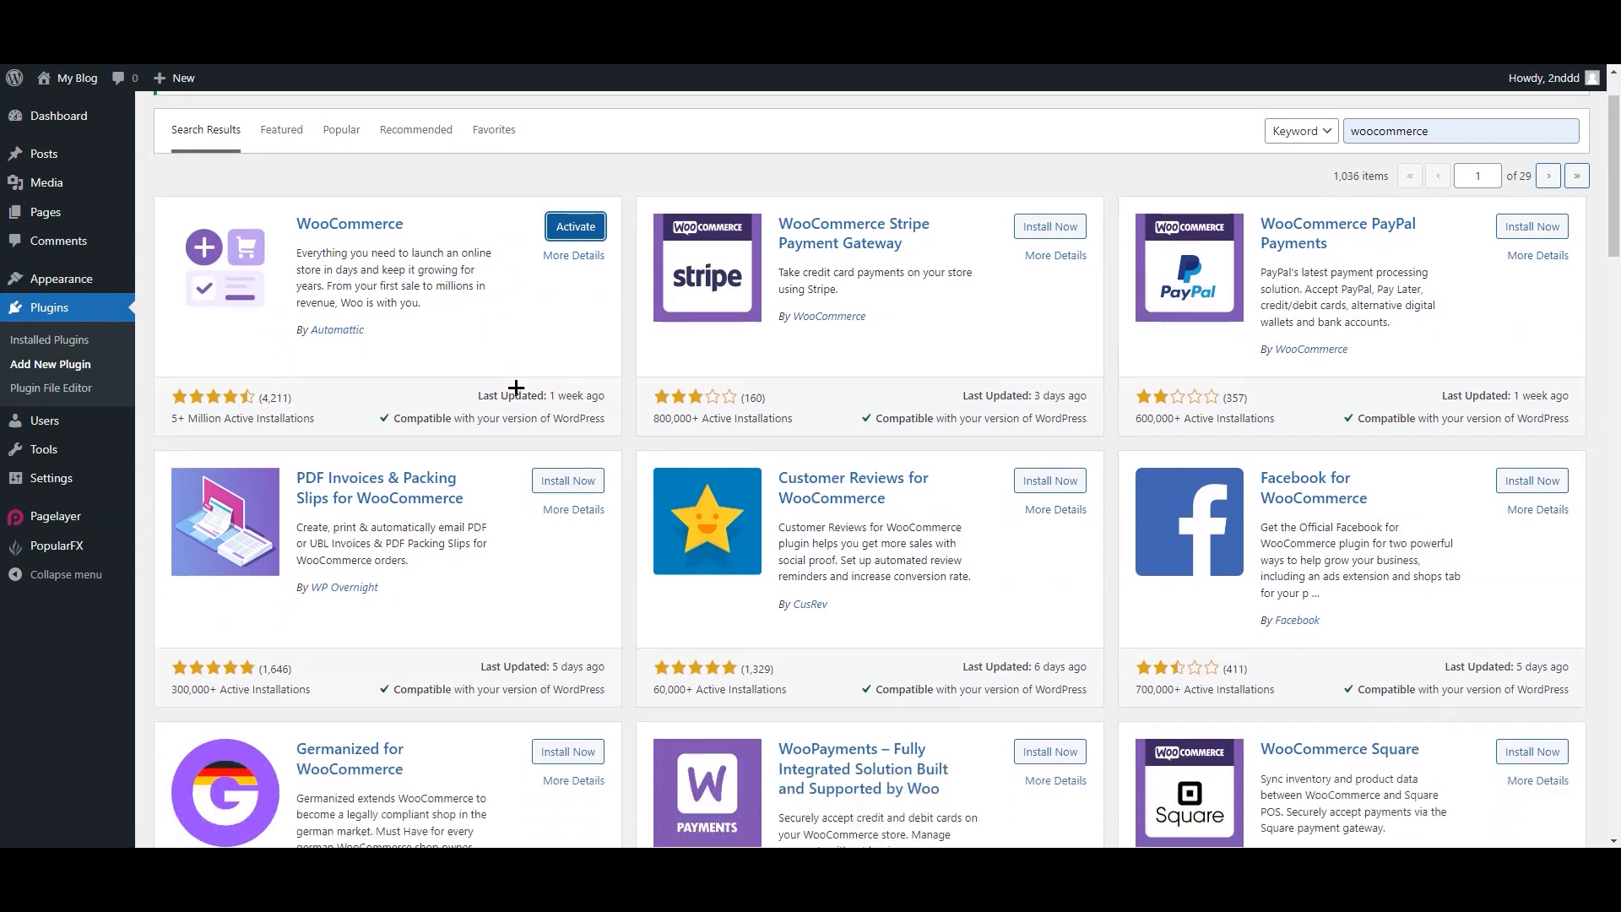
pyautogui.scroll(1, 512, 398)
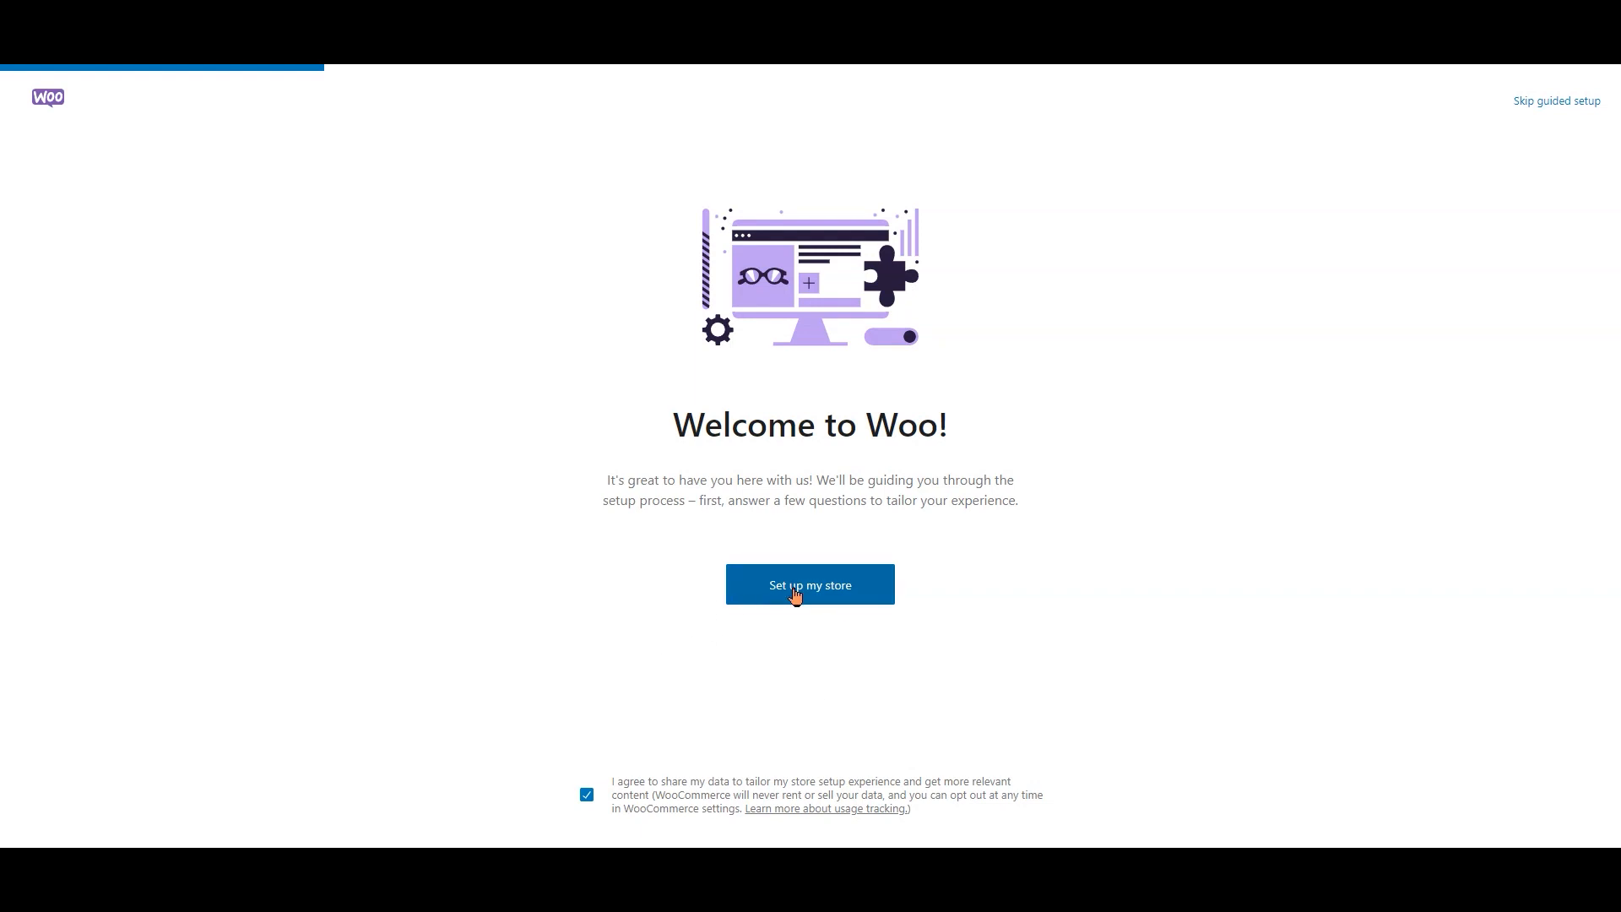
pyautogui.click(1584, 103)
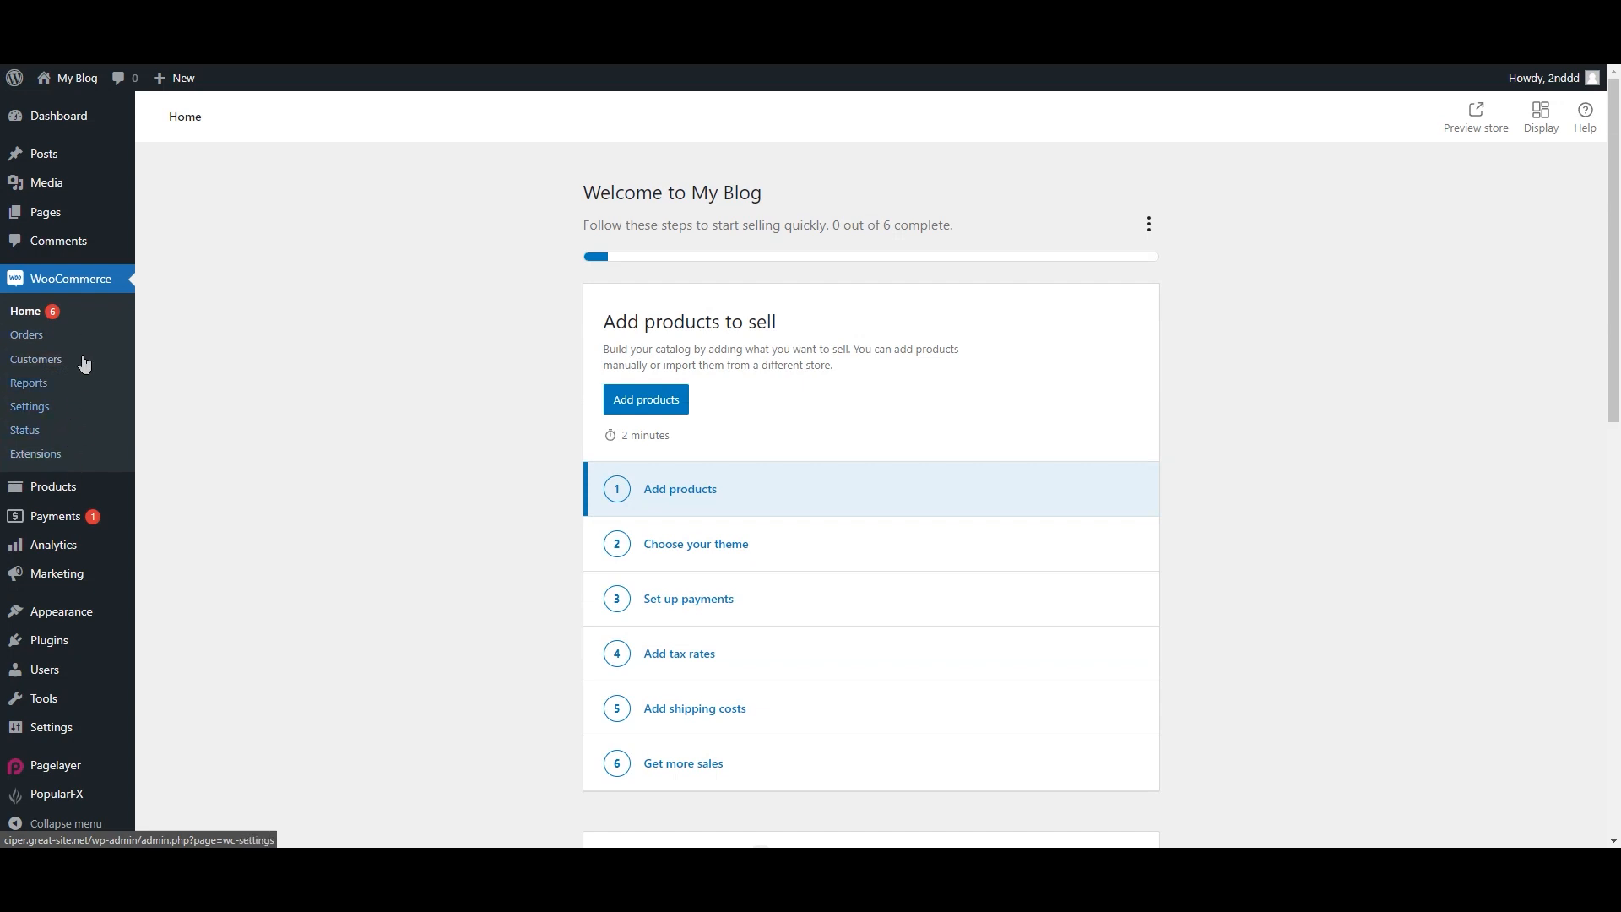
# Open the WooCommerce settings and dismiss the notice about the store's secure connection
pyautogui.scroll(-1, 92, 404)
pyautogui.scroll(1, 112, 403)
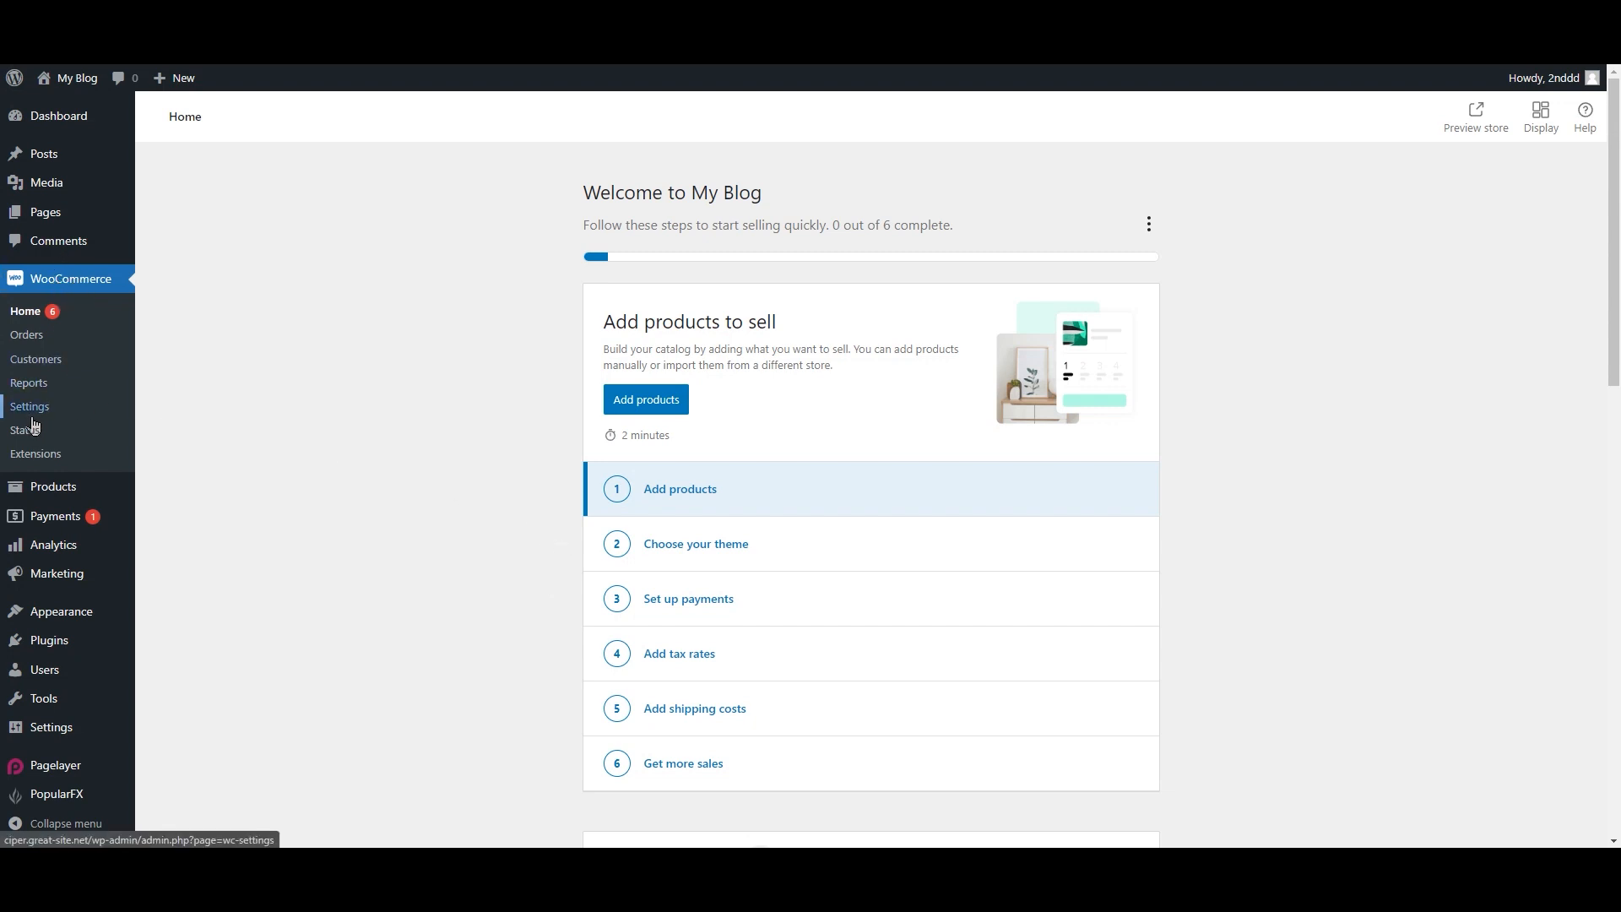
pyautogui.scroll(-1, 433, 373)
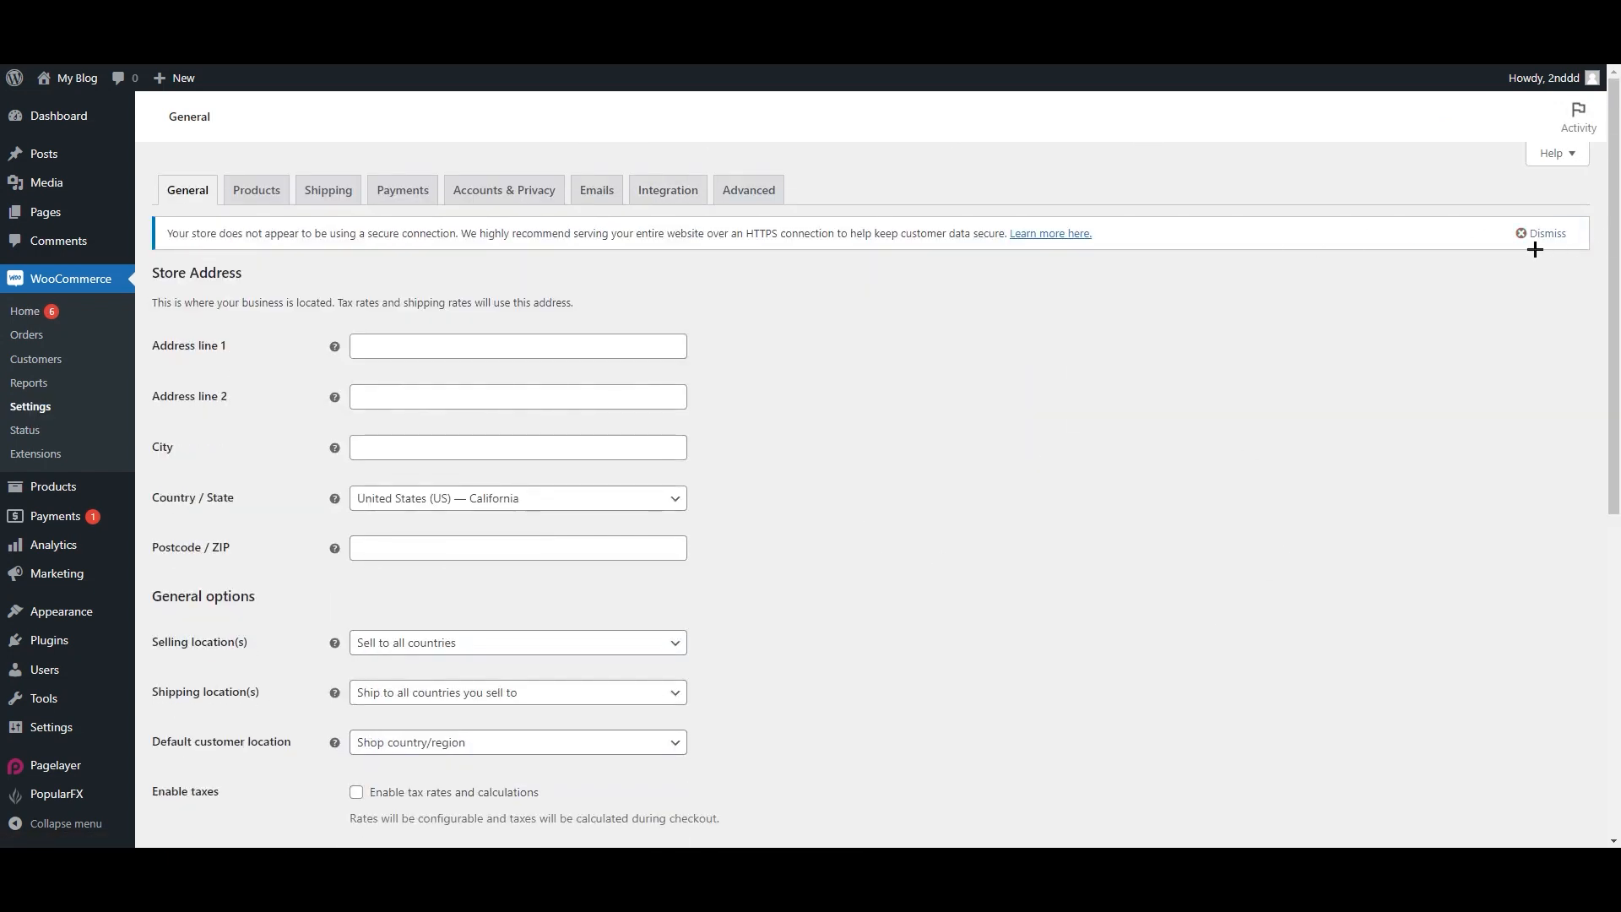
pyautogui.click(1544, 238)
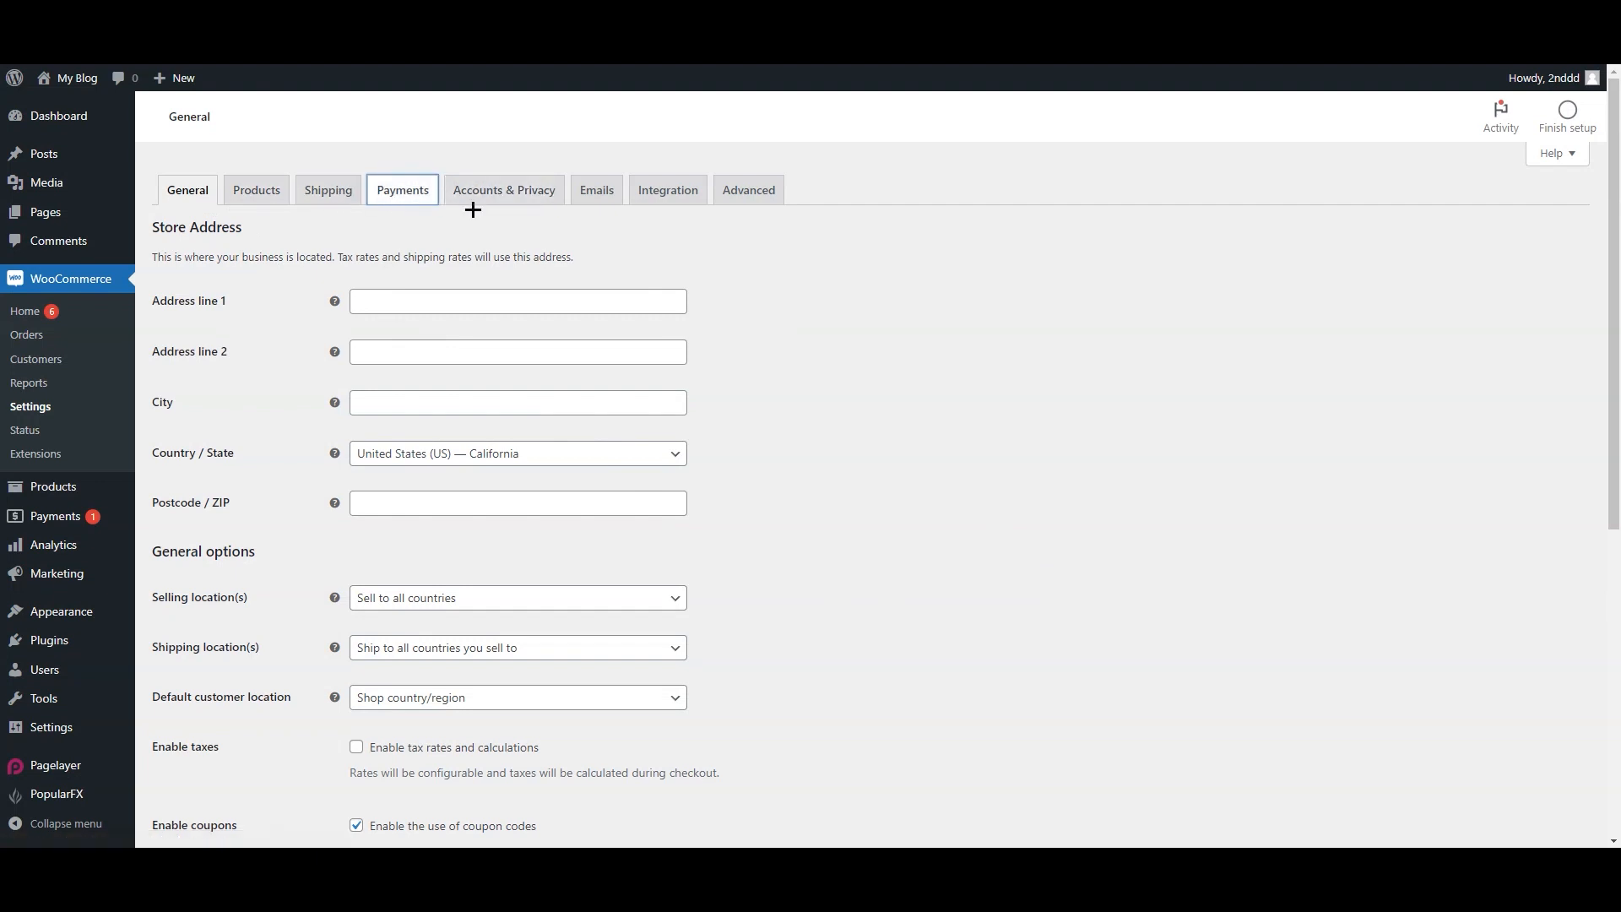
# Discover other payment providers from the WooCommerce payment settings and read the Stripe extension's page
pyautogui.scroll(-2, 477, 224)
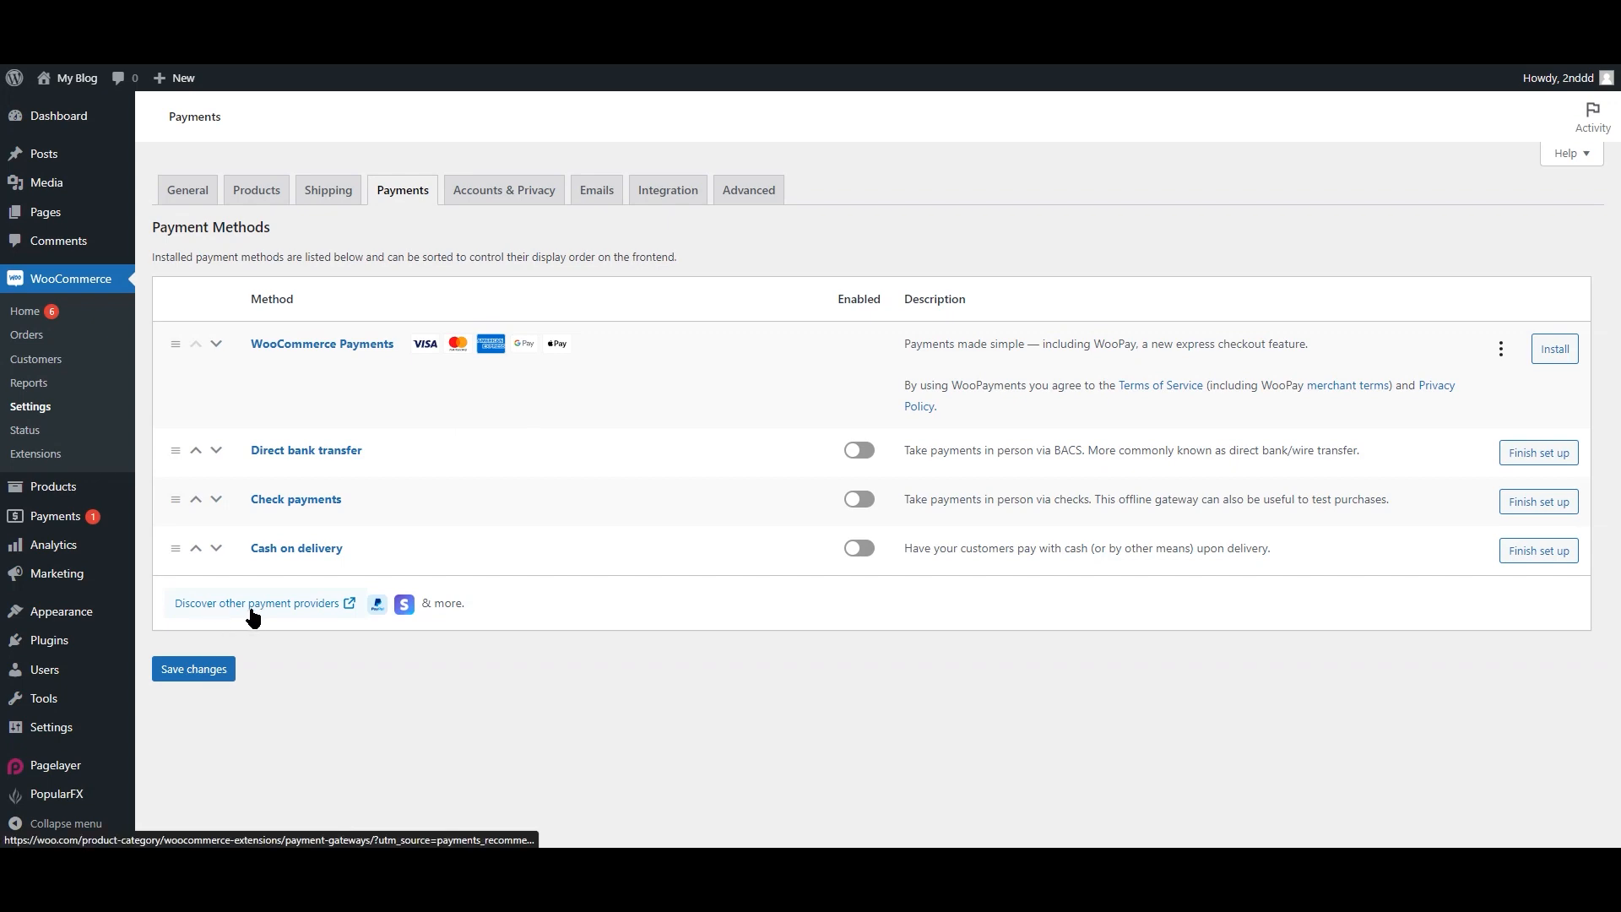
pyautogui.click(288, 606)
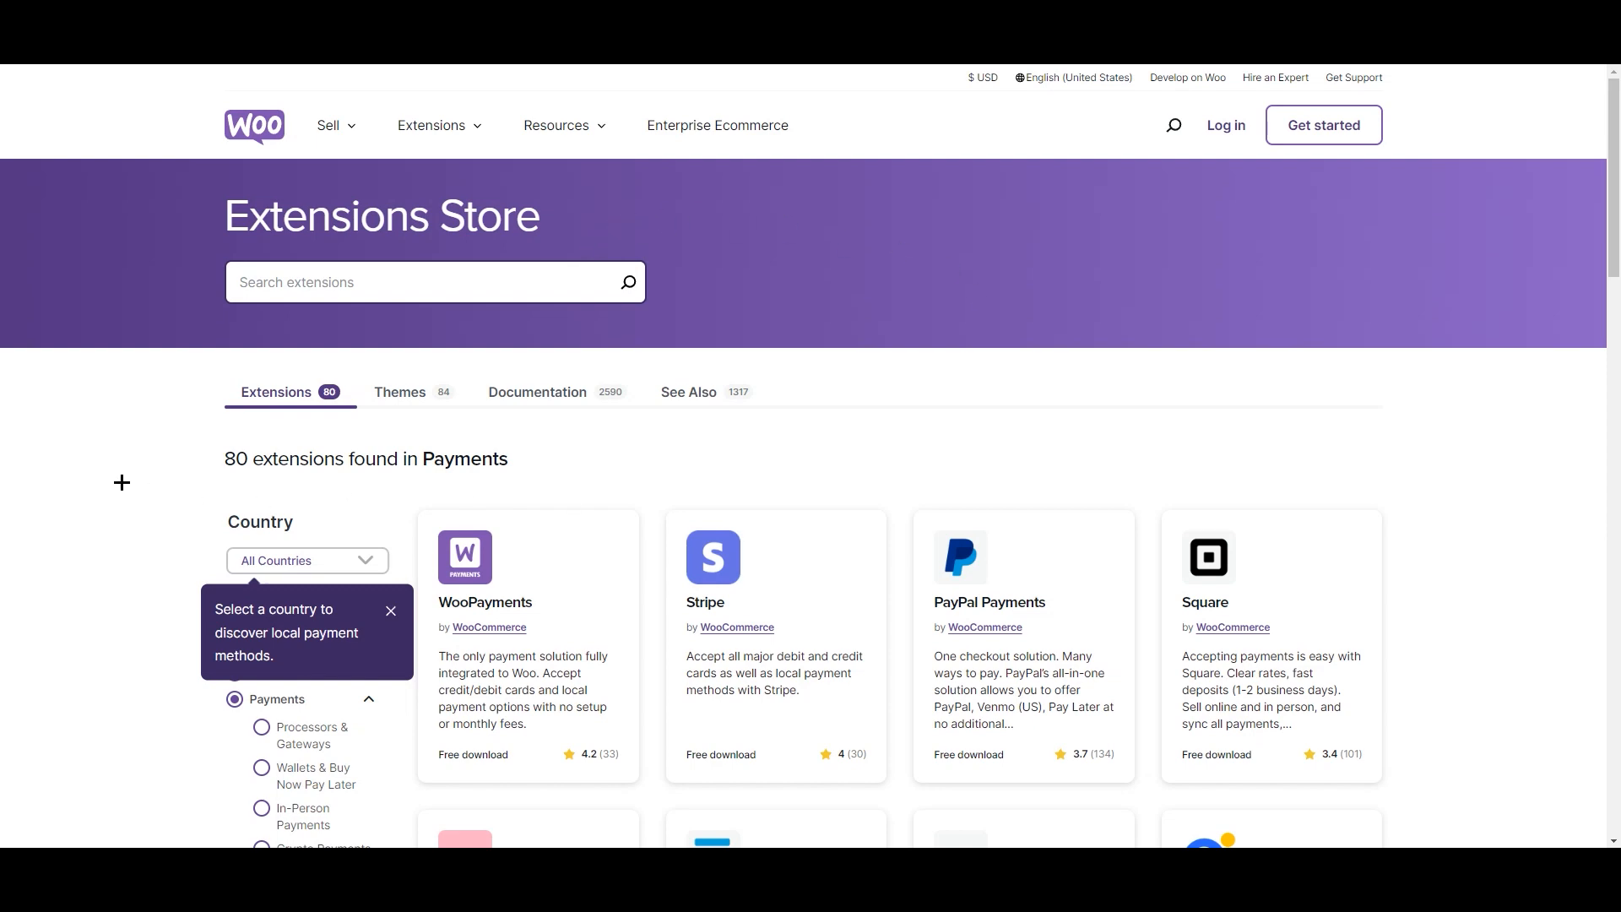
pyautogui.moveTo(1615, 179); pyautogui.dragTo(1614, 262)
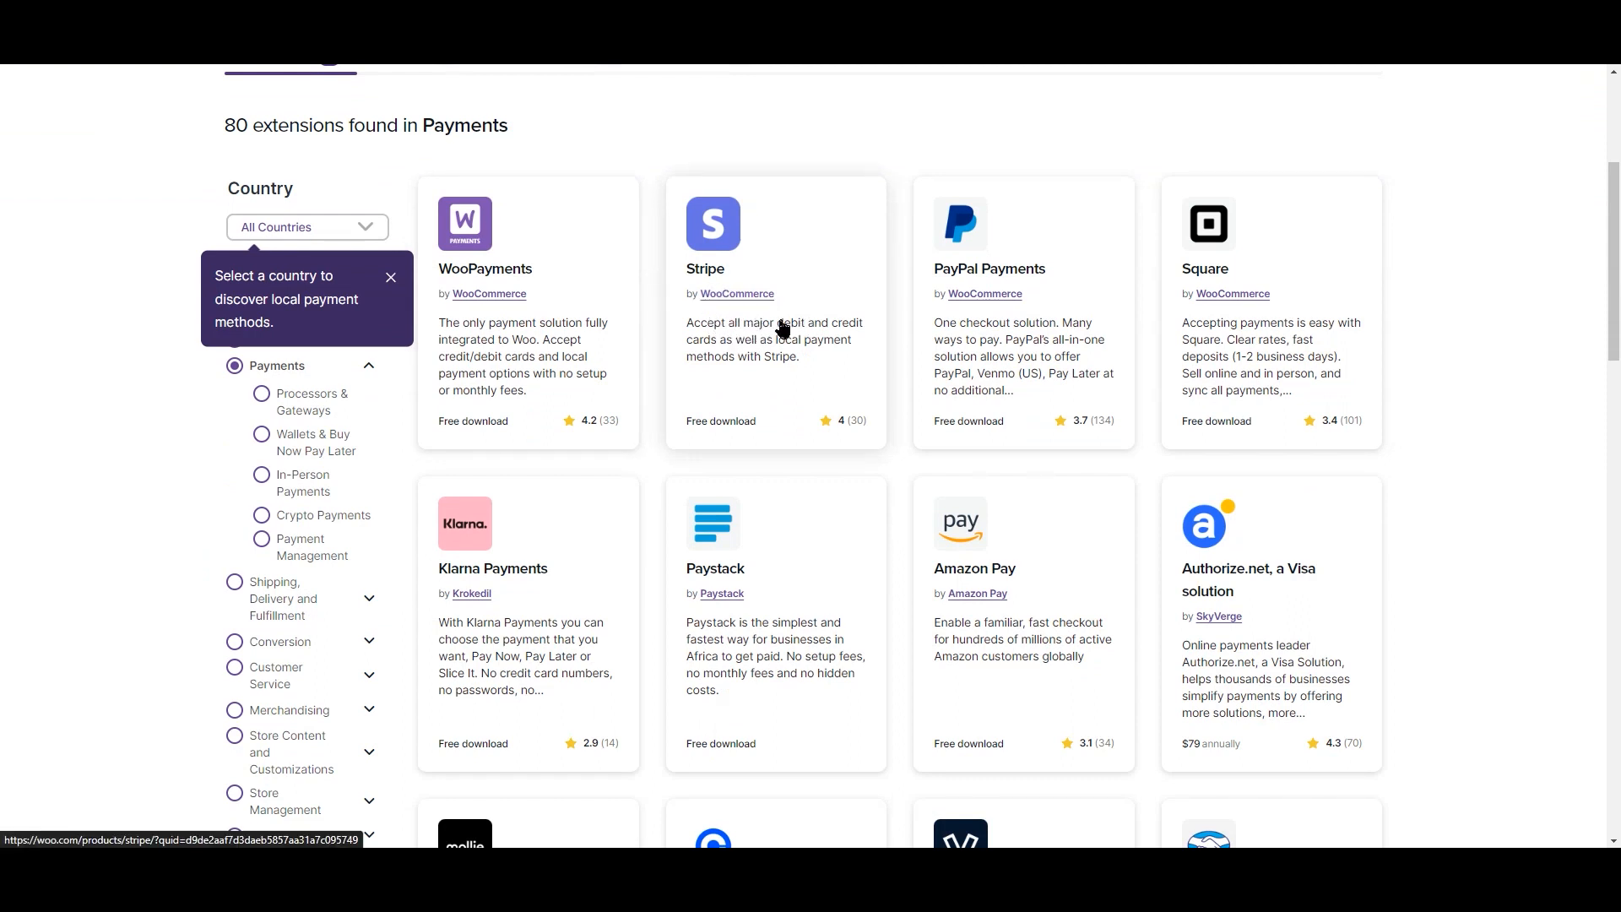
pyautogui.click(799, 351)
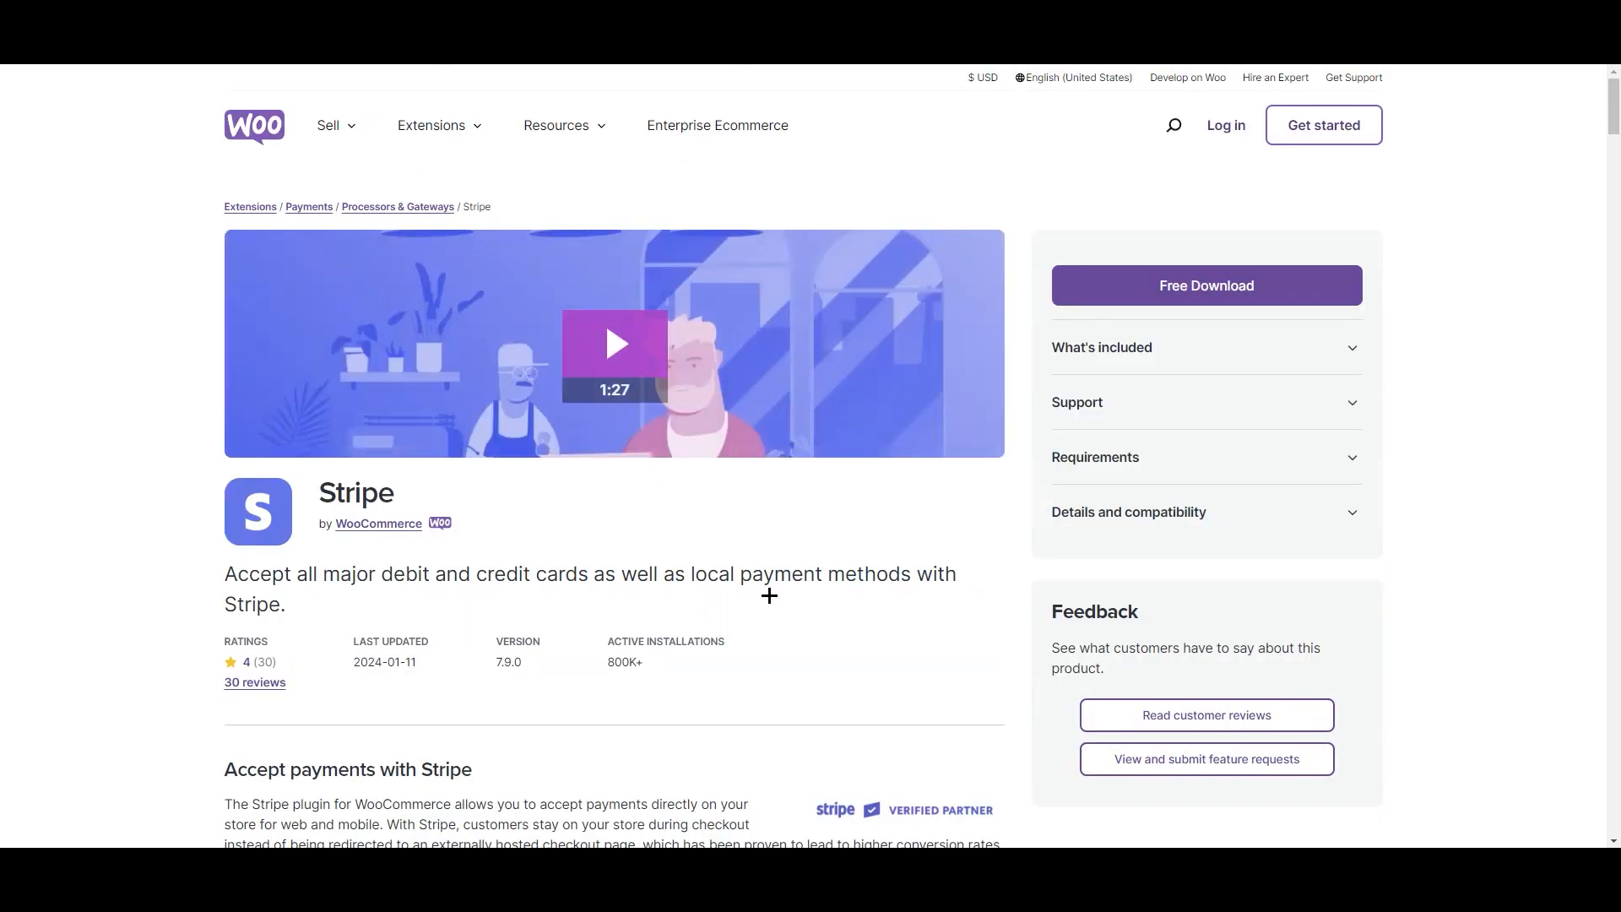
pyautogui.scroll(-5, 760, 596)
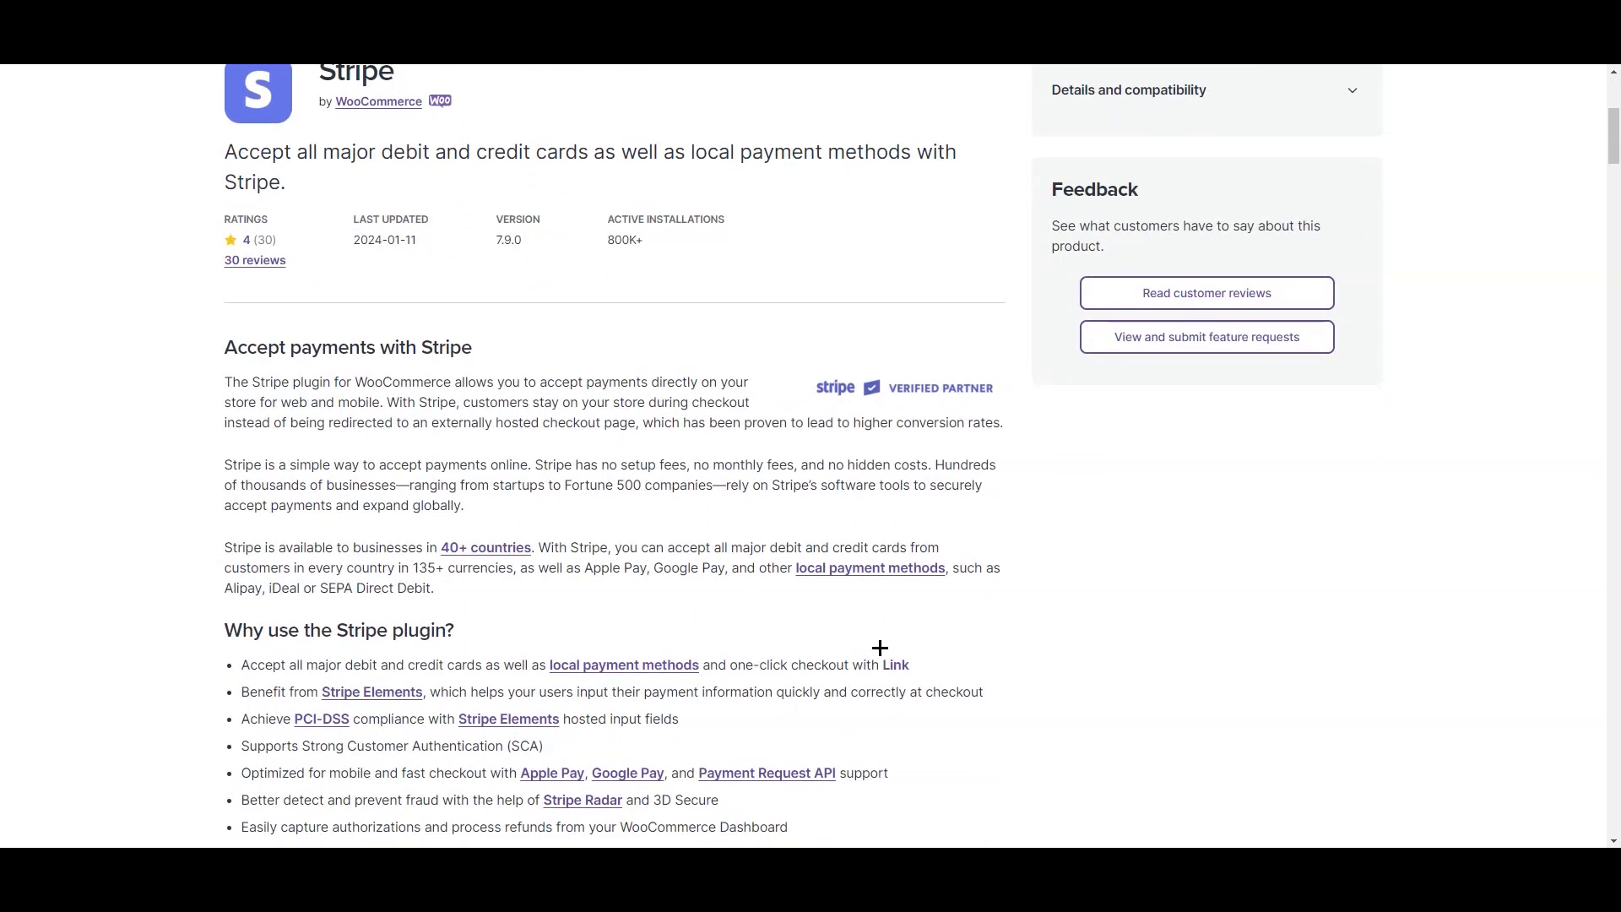
pyautogui.scroll(5, 849, 643)
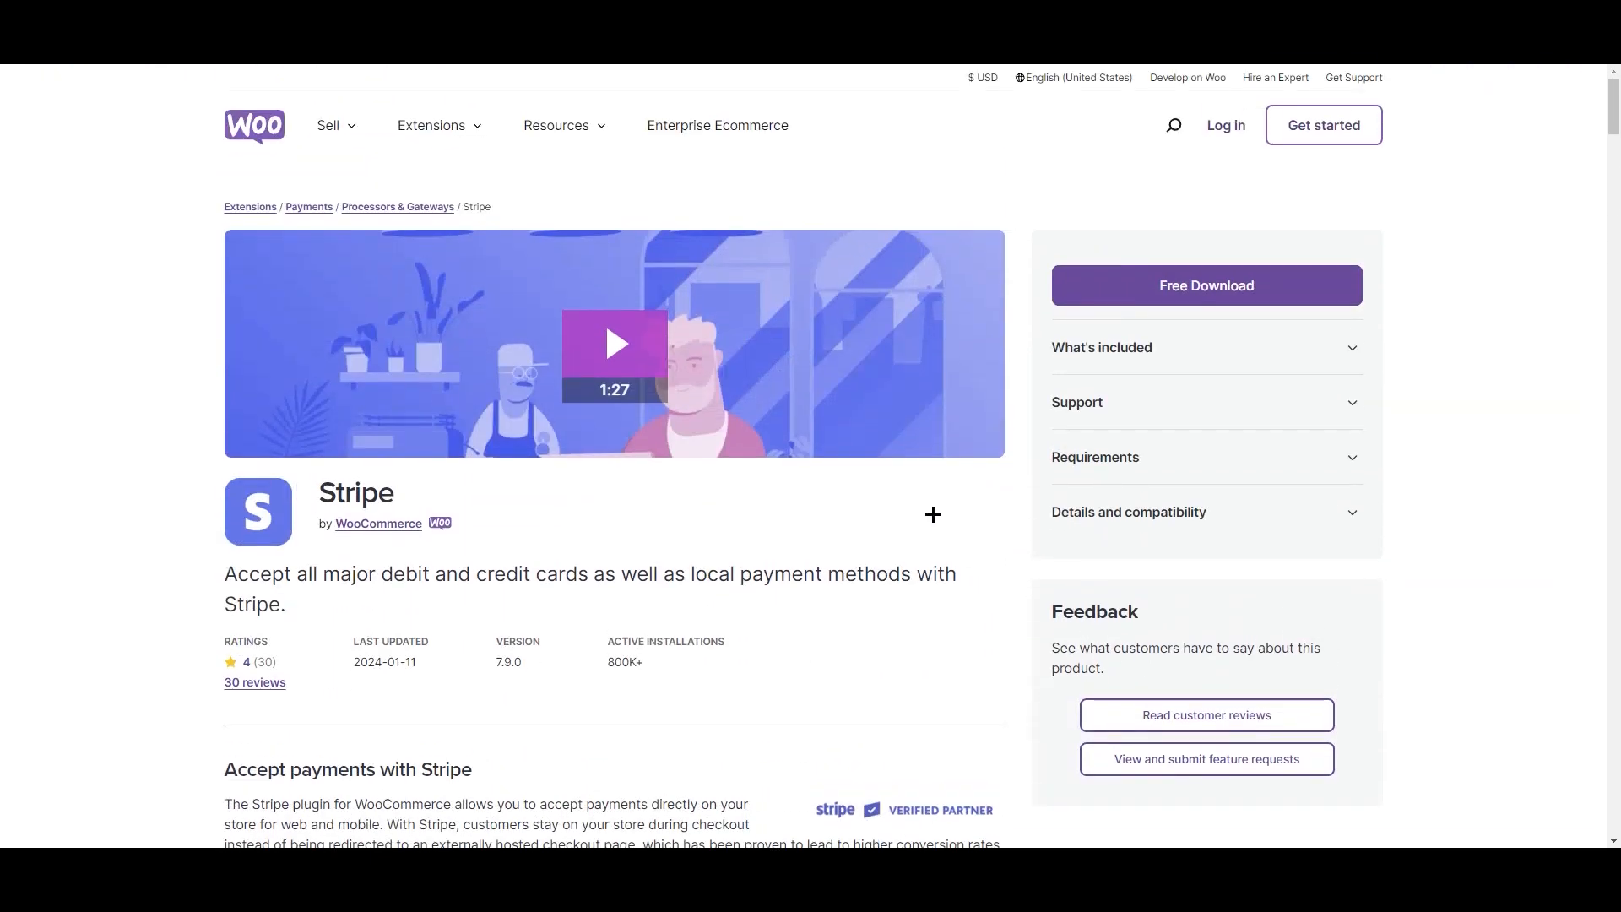
# Start the free download of the Stripe extension and look over its checkout form
pyautogui.click(1190, 291)
pyautogui.click(1143, 460)
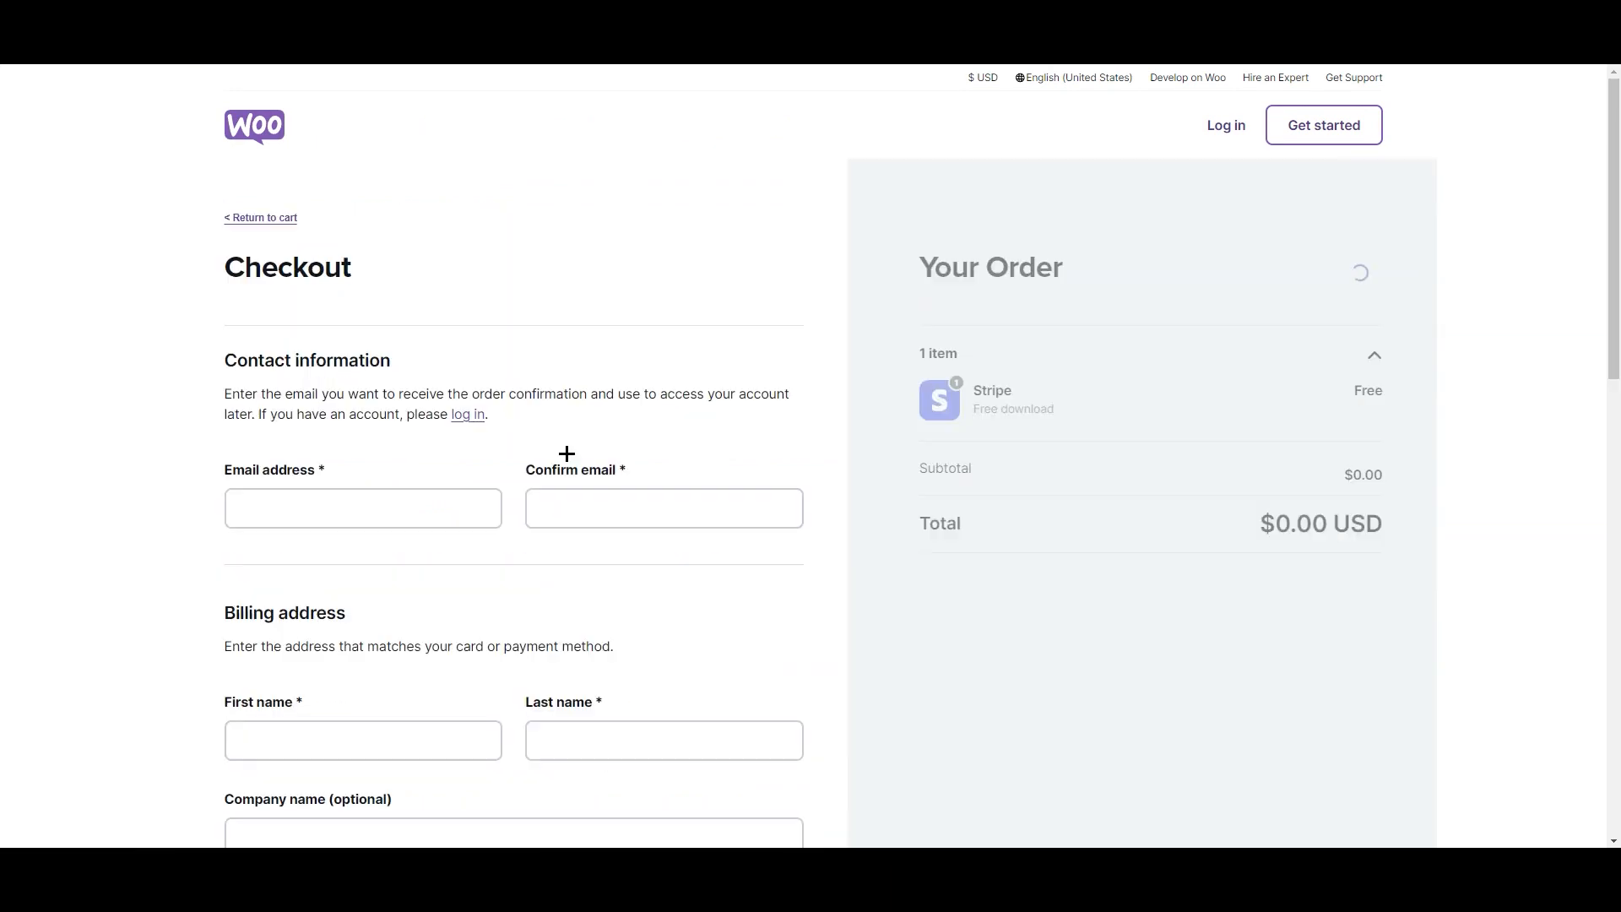
pyautogui.scroll(-3, 564, 456)
pyautogui.scroll(3, 351, 406)
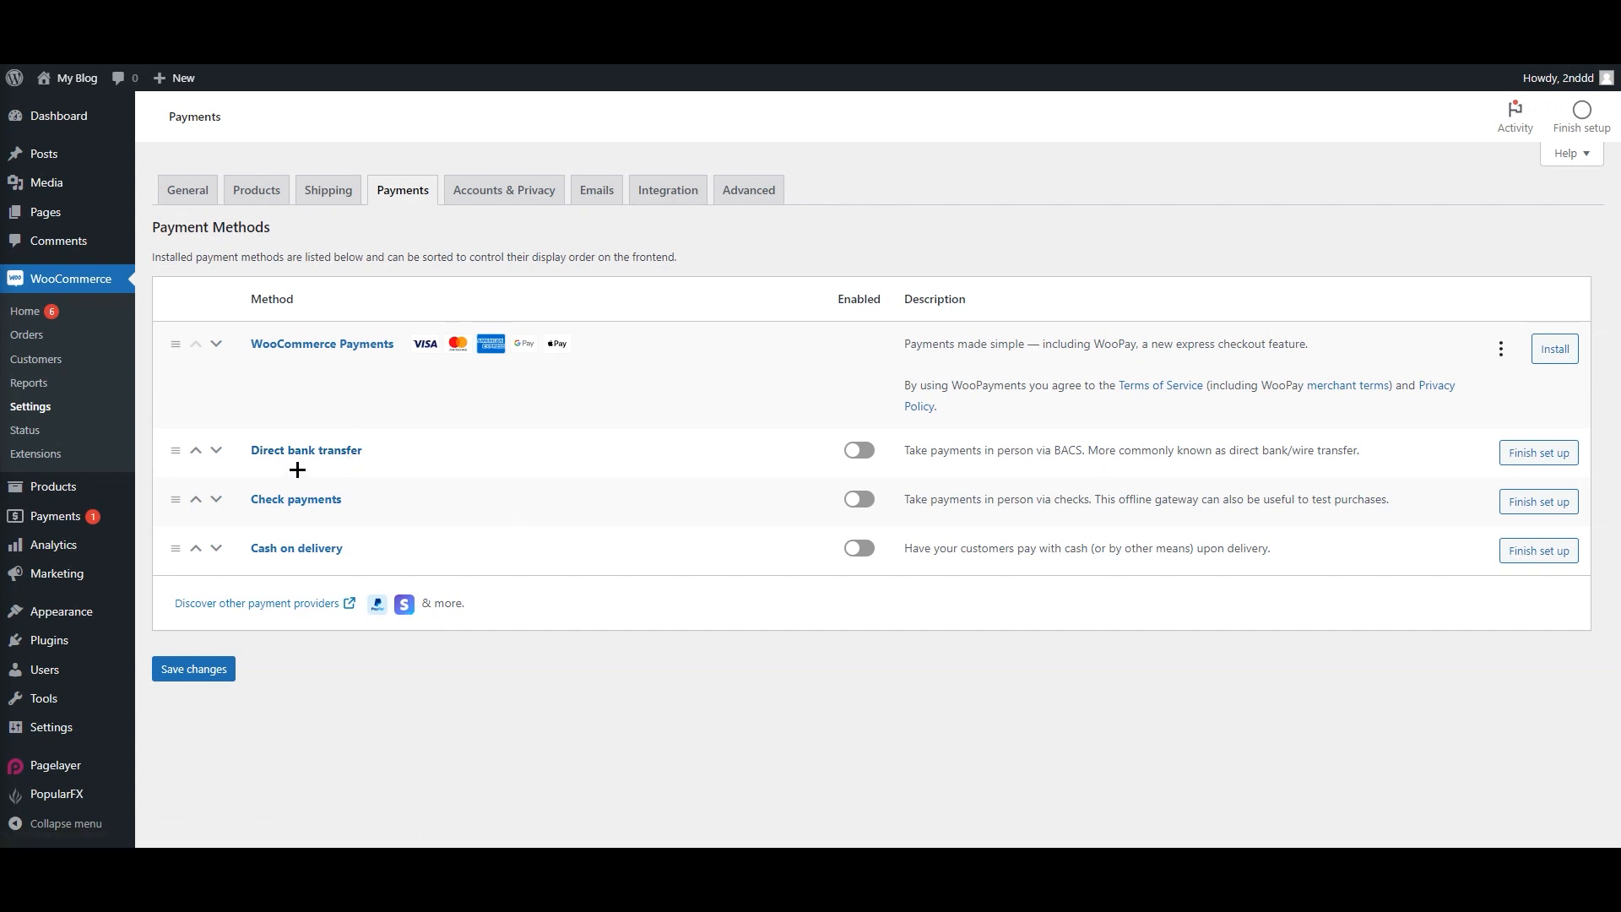
# Search the plugin directory for "woocommerce", then install and activate the WooCommerce Stripe Payment Gateway plugin
pyautogui.moveTo(57, 651)
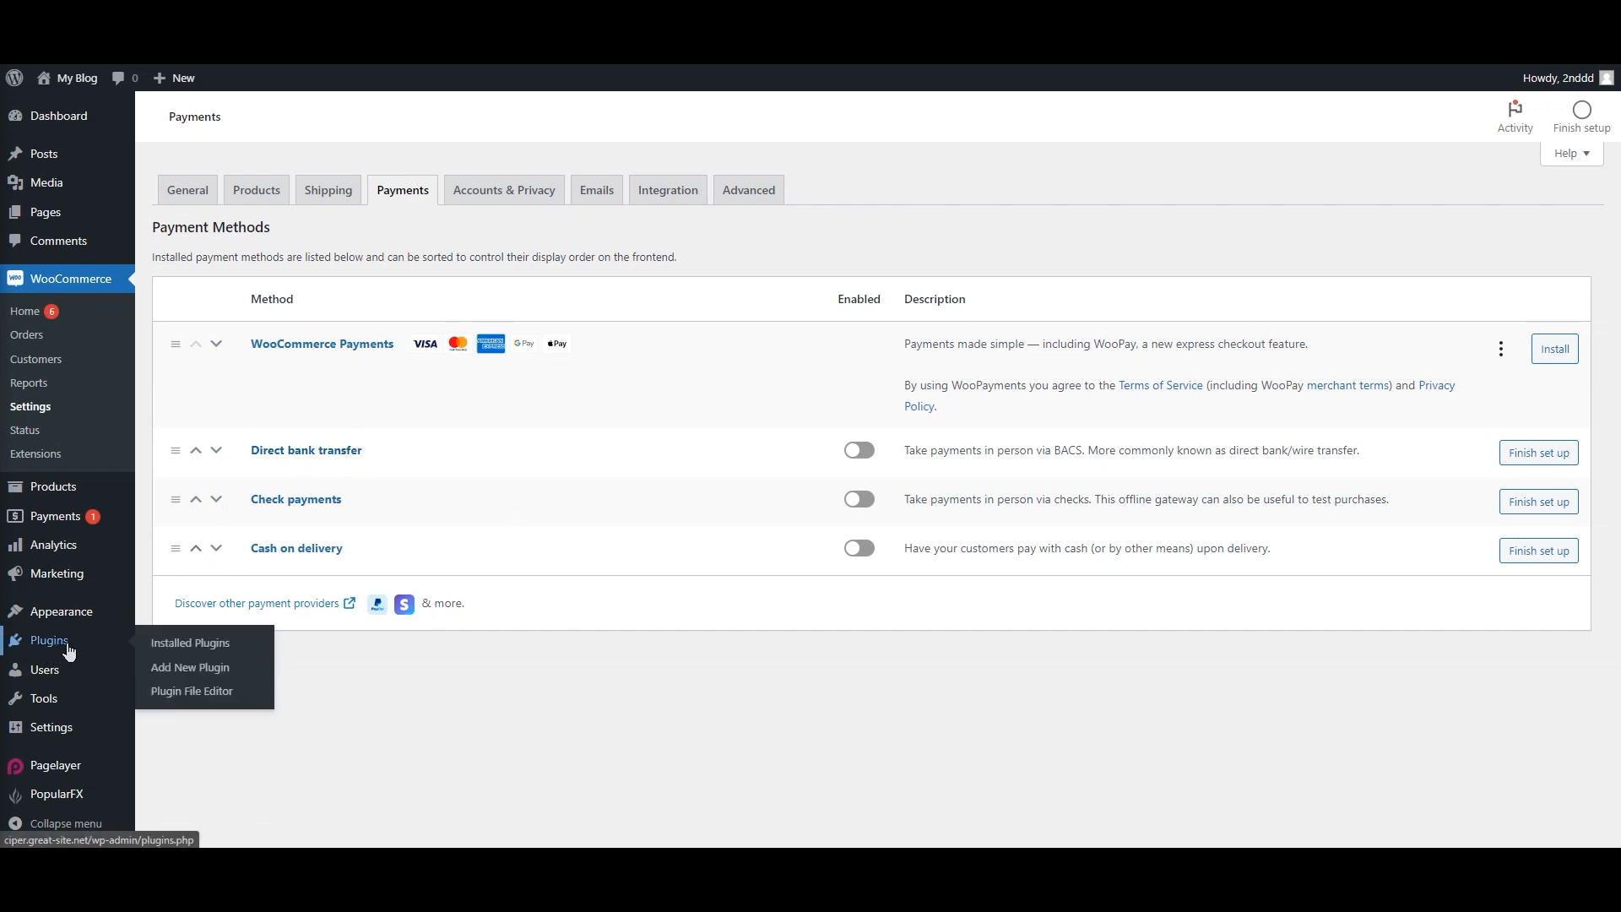
pyautogui.click(186, 671)
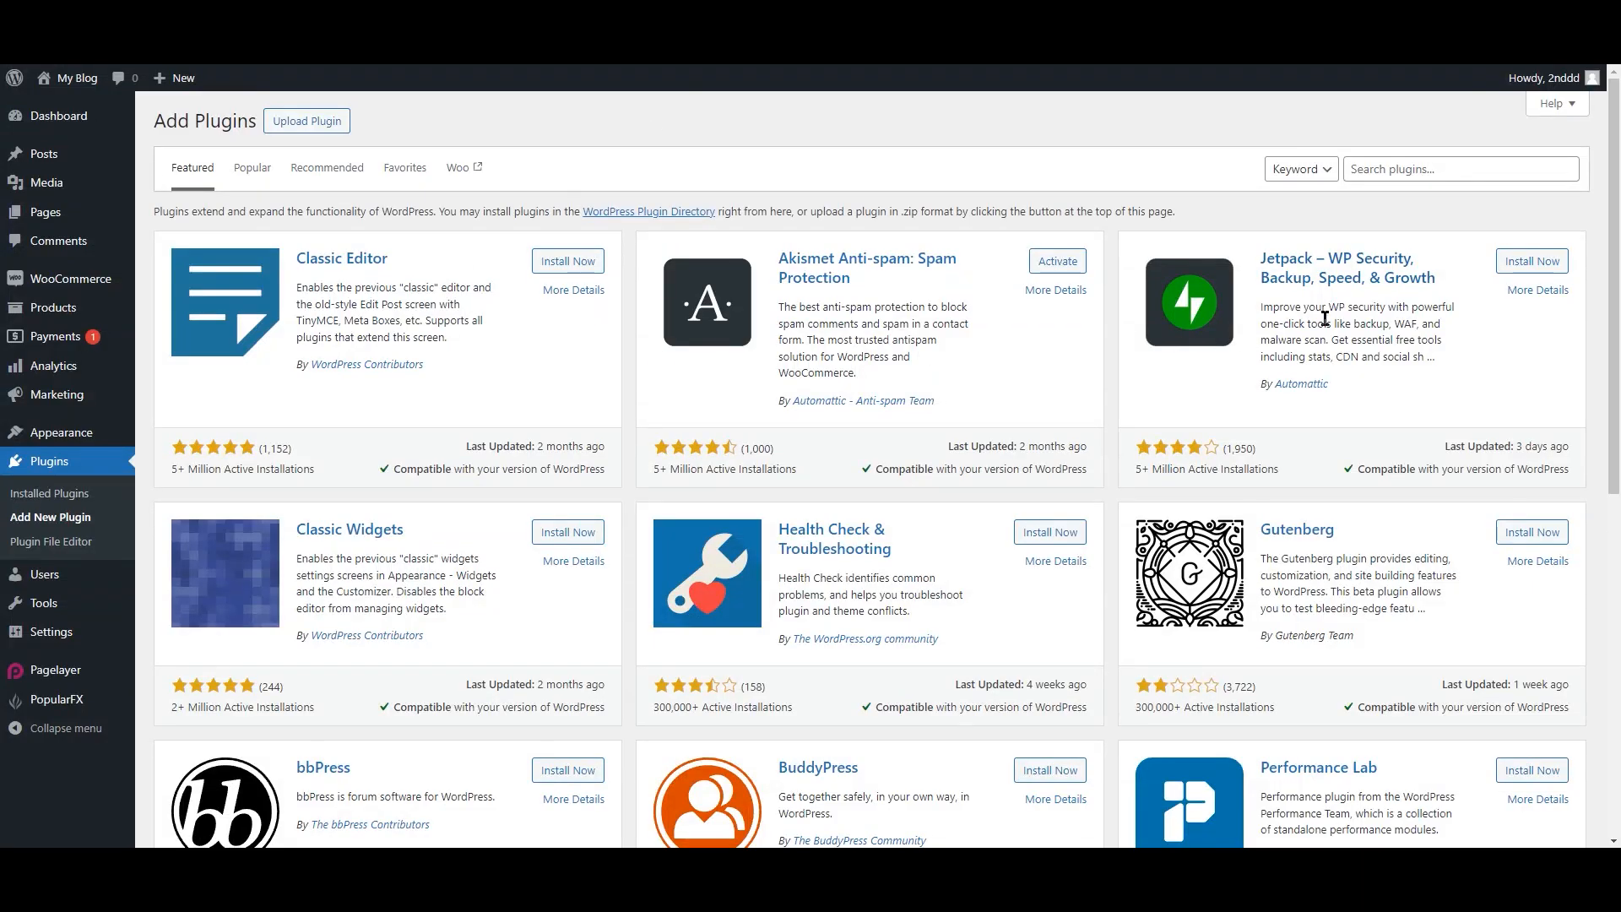
pyautogui.click(1393, 167)
pyautogui.write('woocommerce')
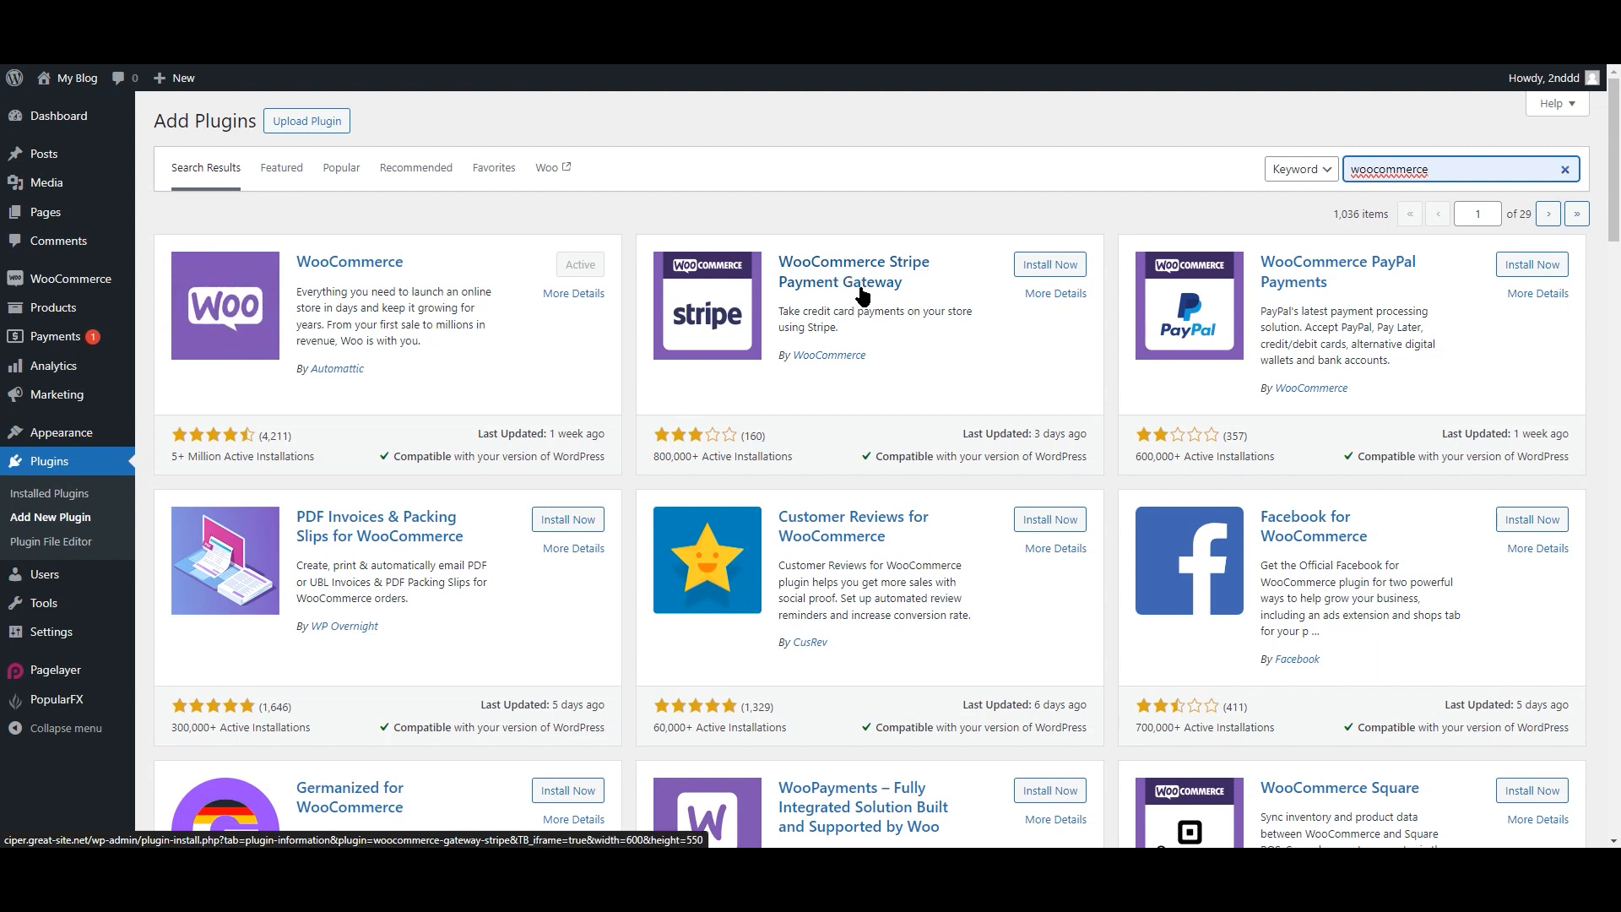
pyautogui.click(1050, 264)
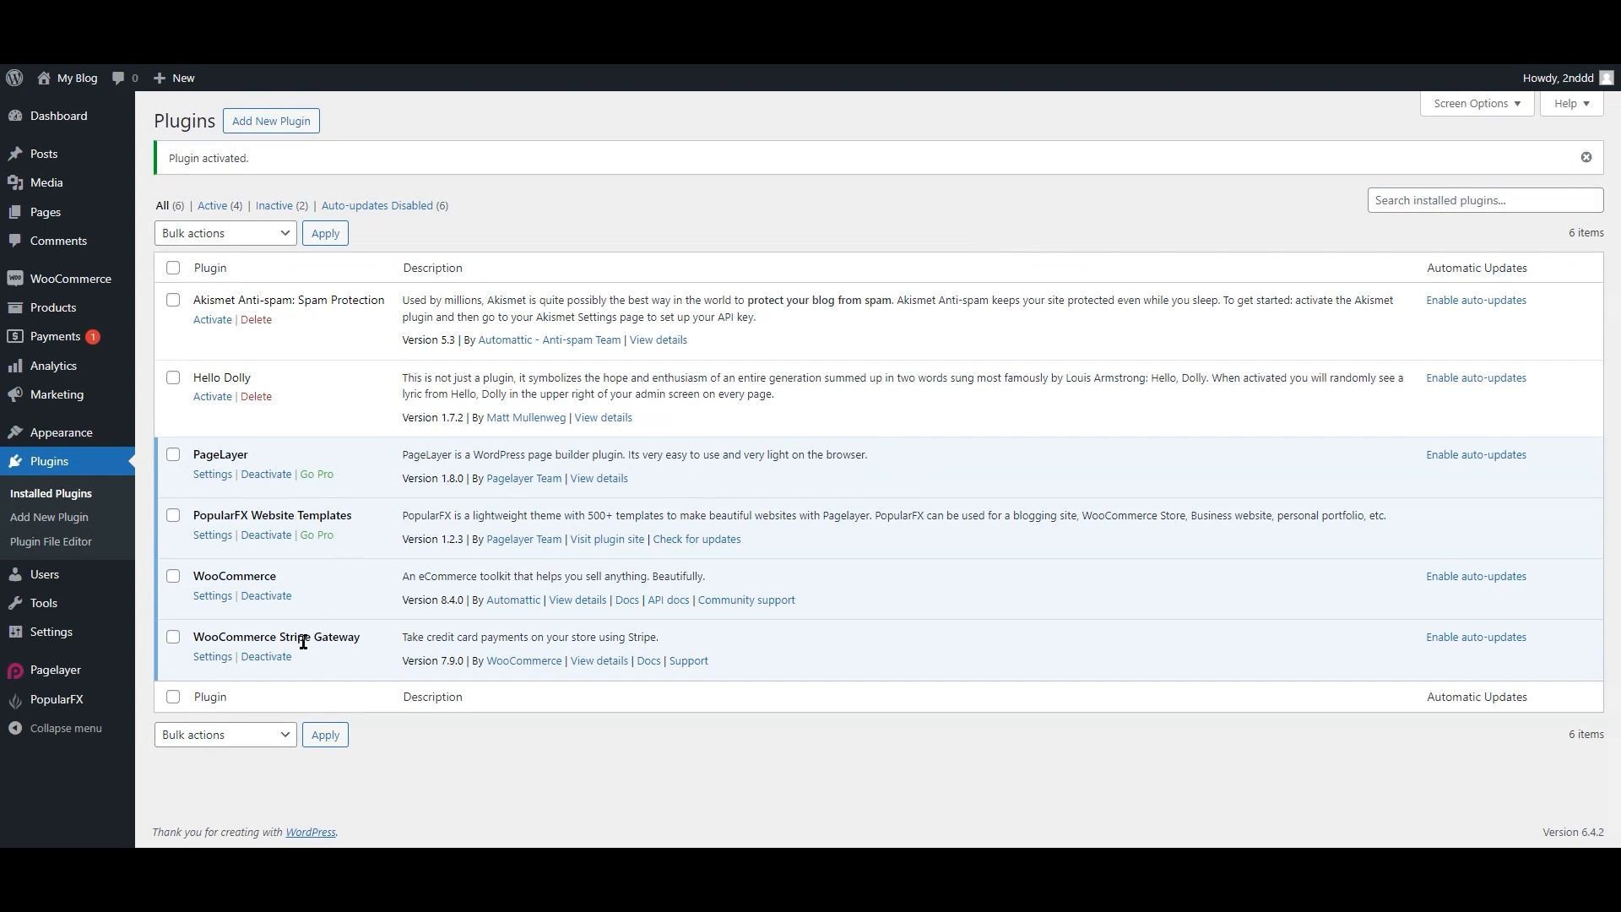
# Open the payment methods in the WooCommerce settings and locate the Stripe credit card method in the list
pyautogui.moveTo(75, 281)
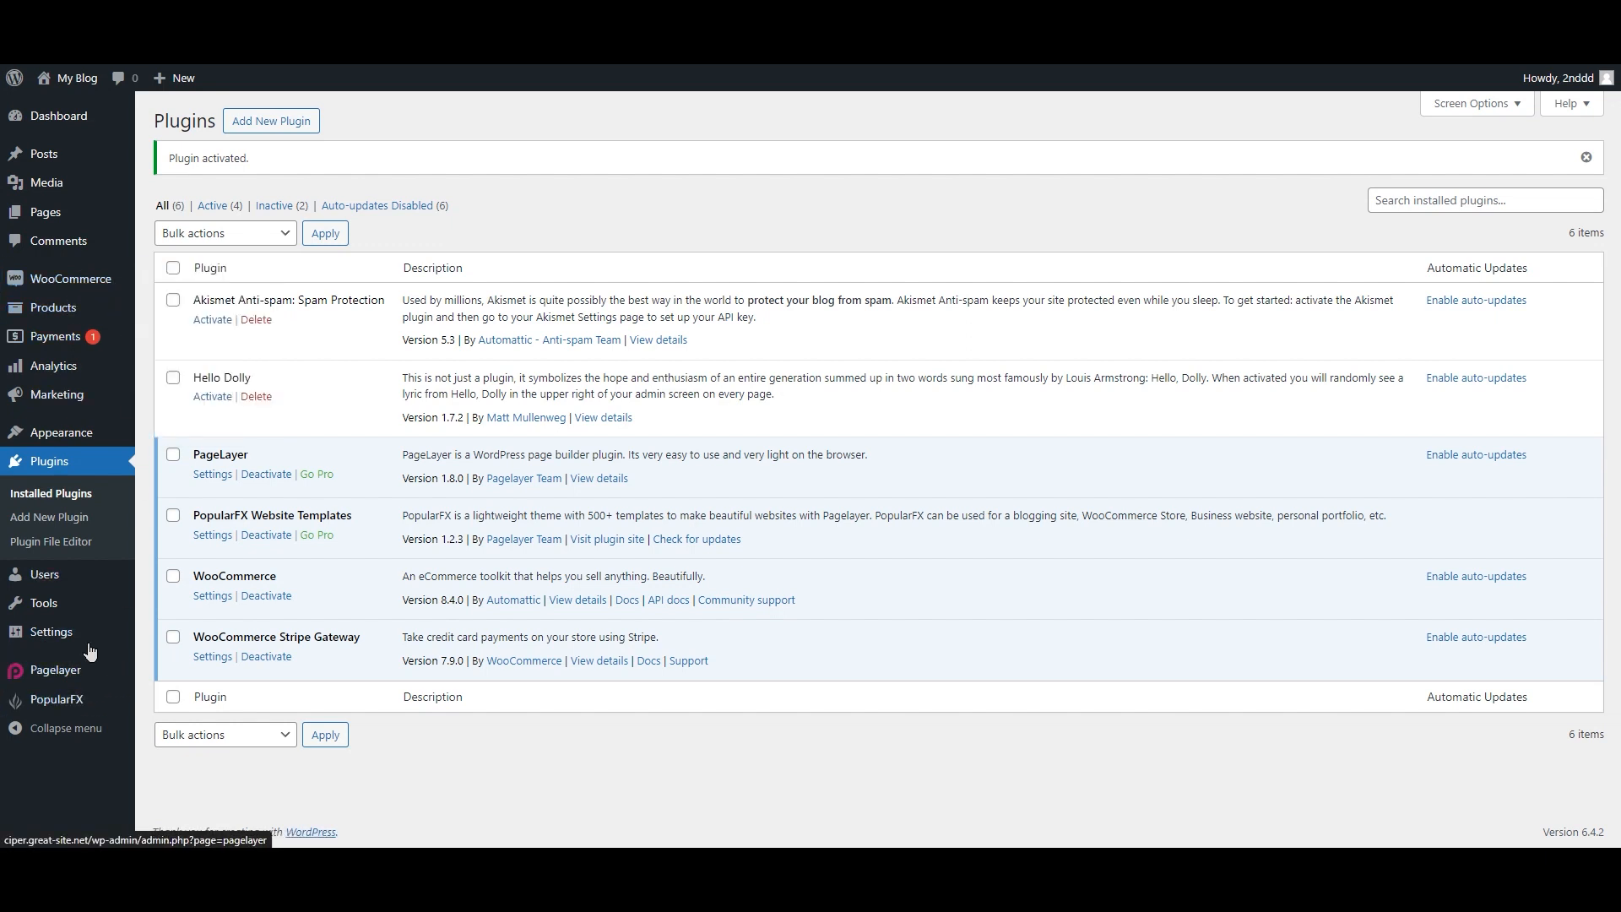
pyautogui.moveTo(68, 644)
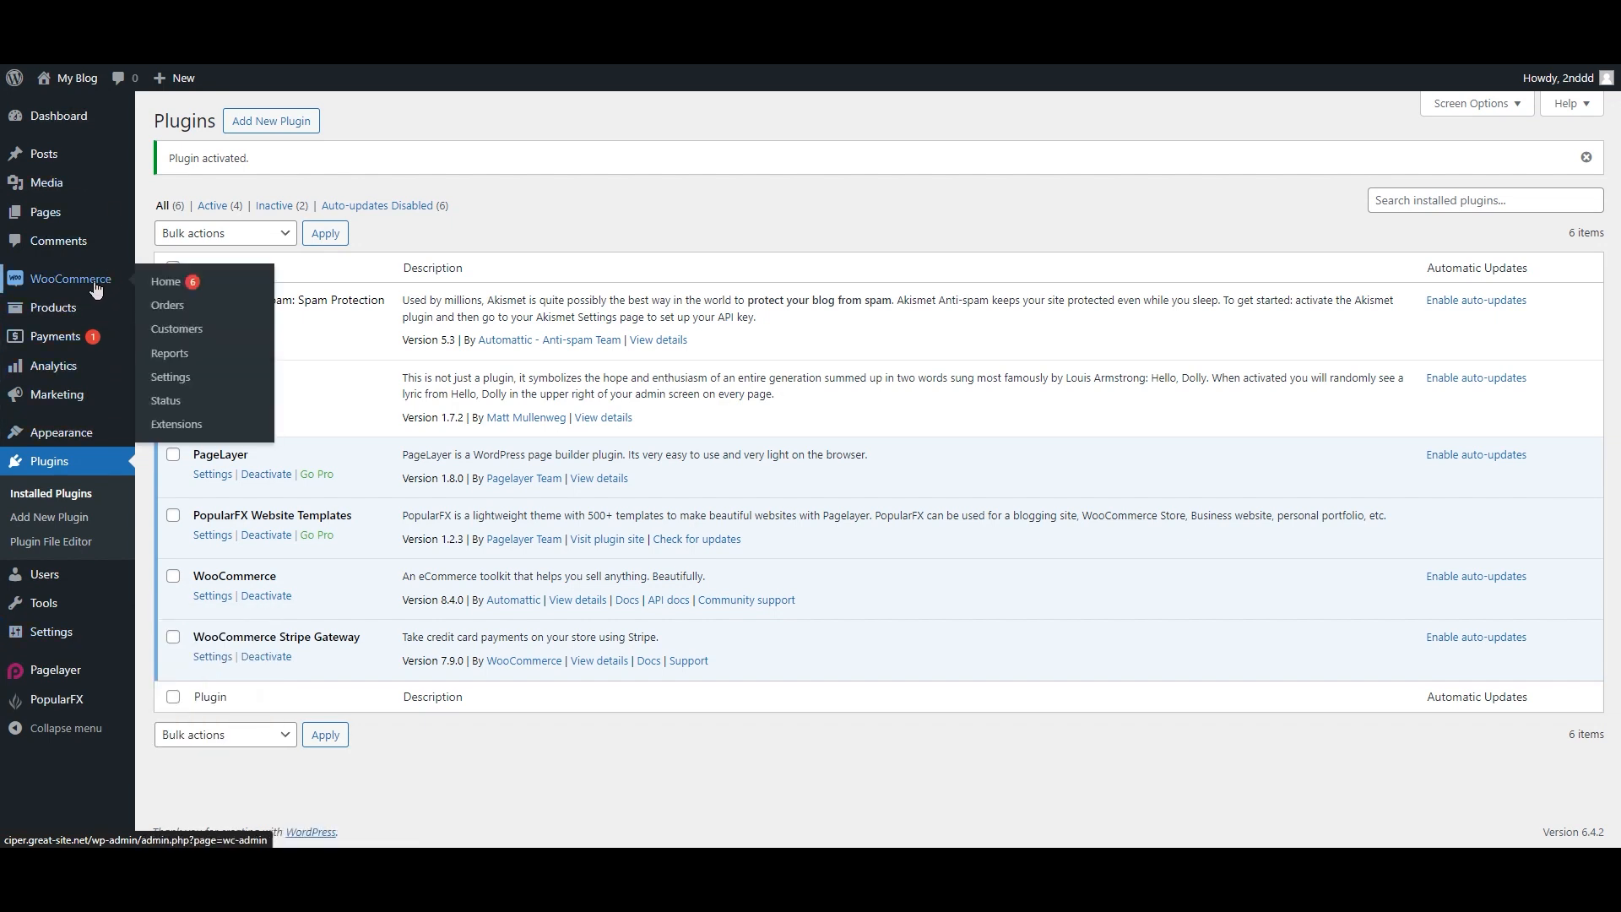
pyautogui.click(185, 385)
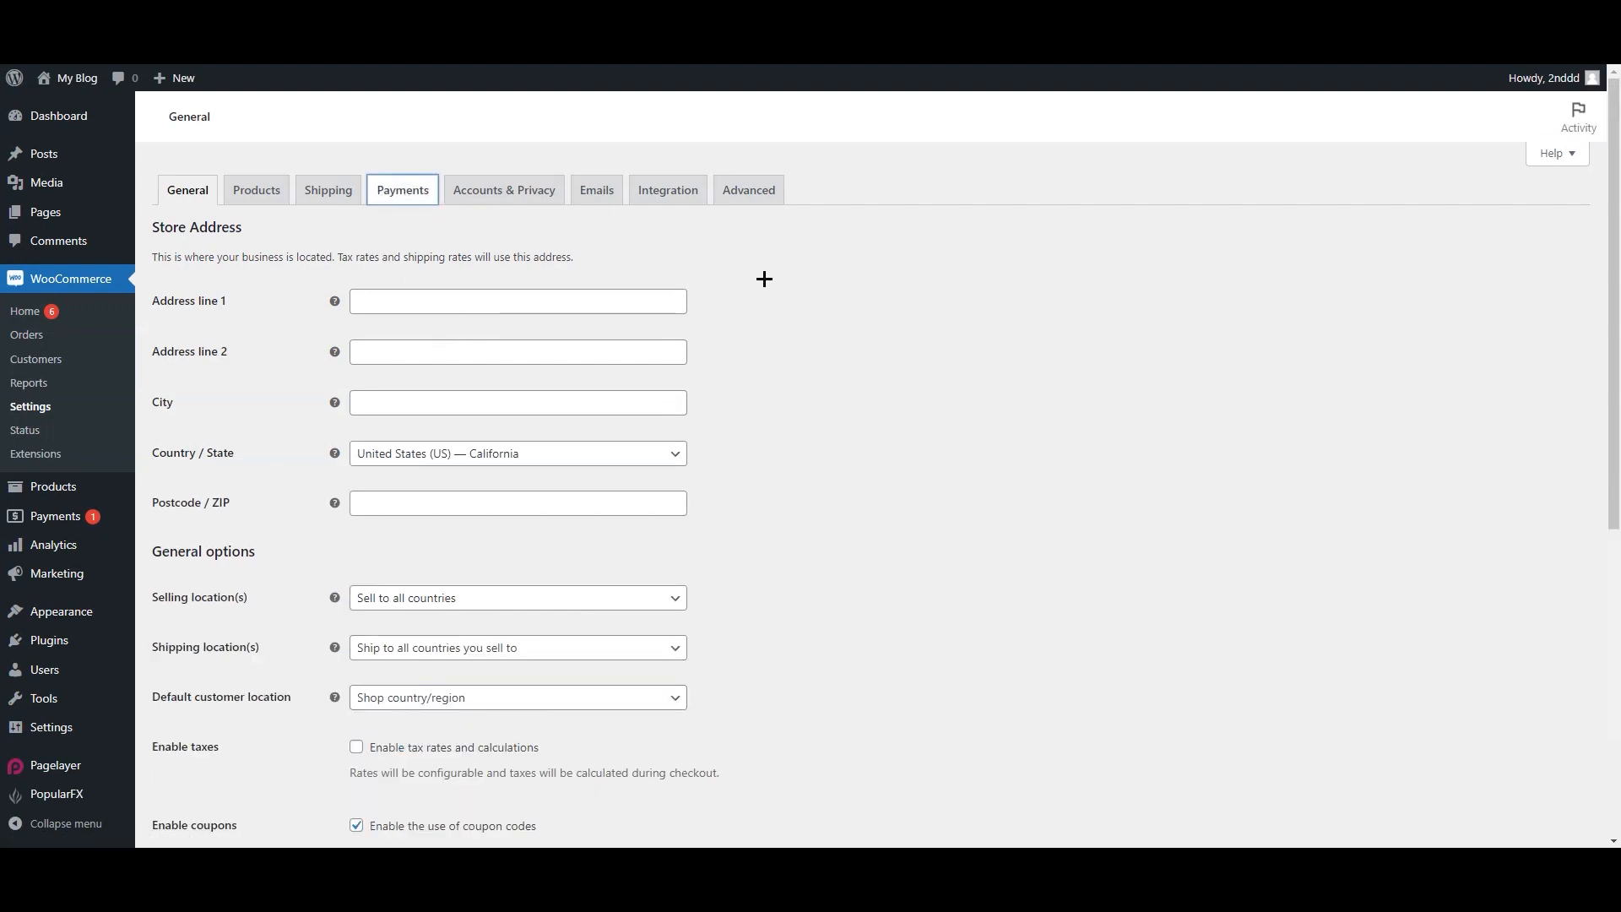
pyautogui.scroll(-3, 763, 279)
pyautogui.scroll(3, 777, 307)
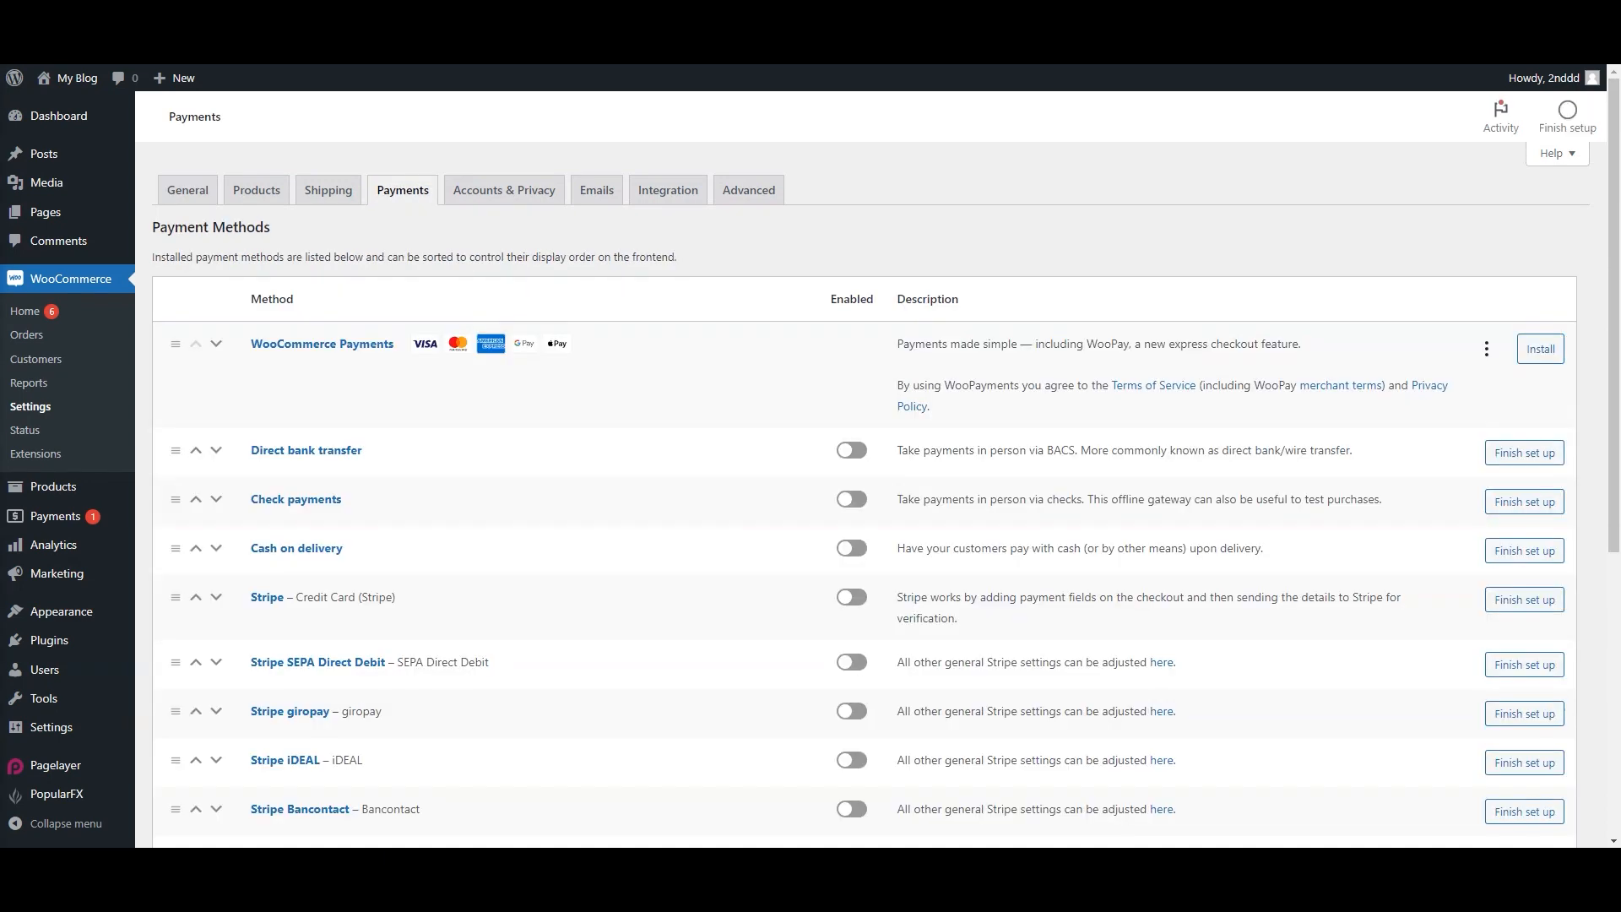
pyautogui.scroll(-1, 482, 466)
pyautogui.scroll(-5, 483, 466)
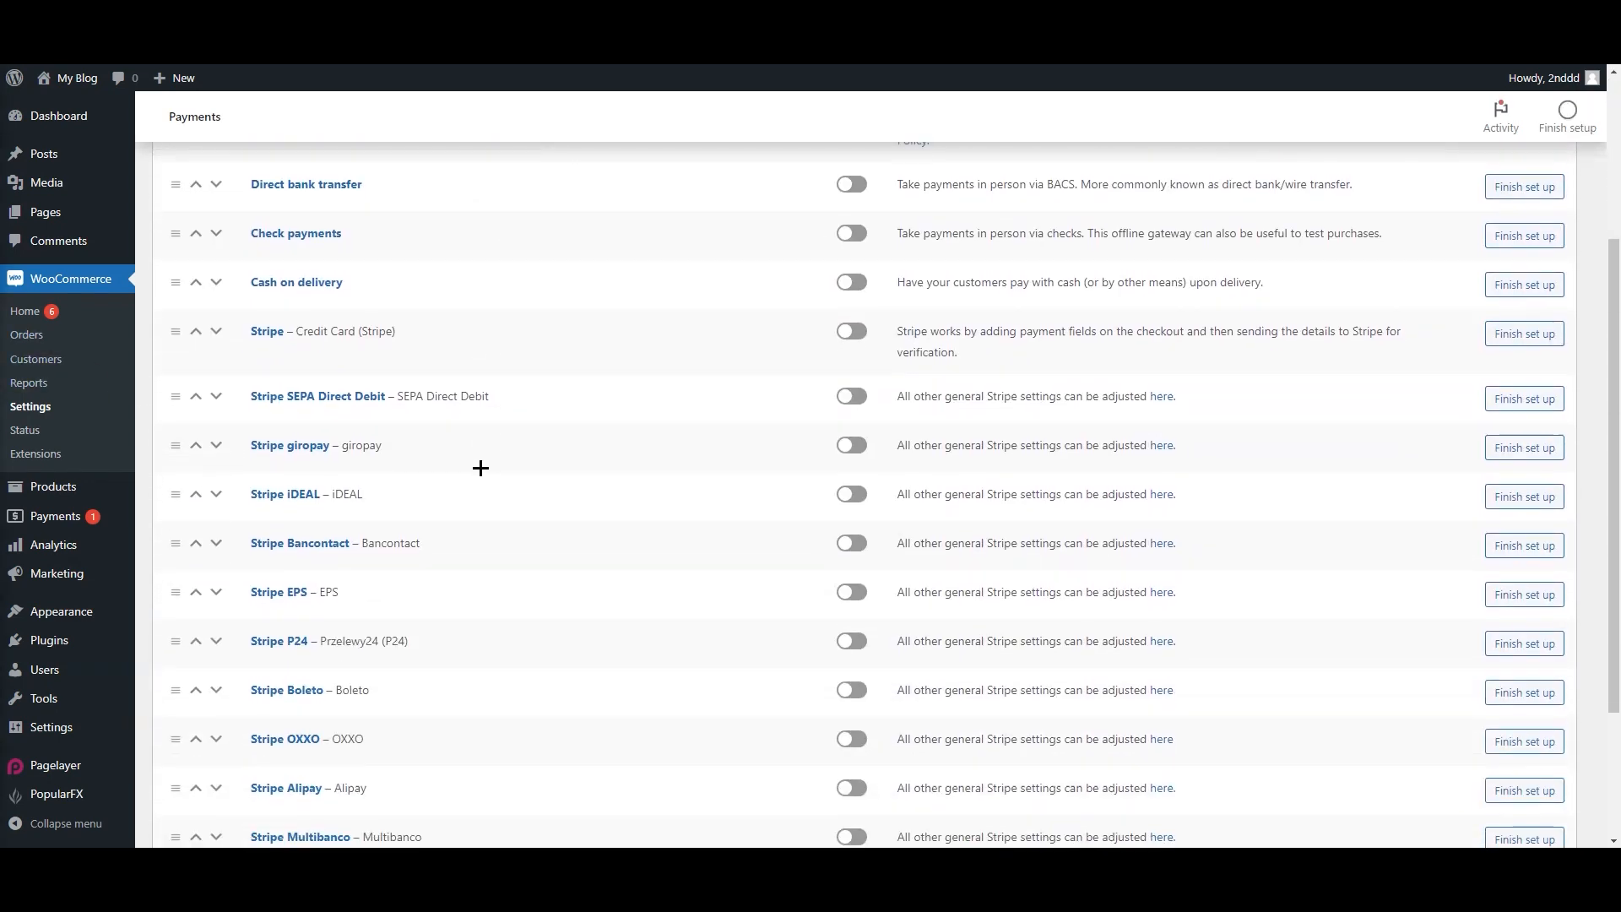
pyautogui.scroll(4, 478, 467)
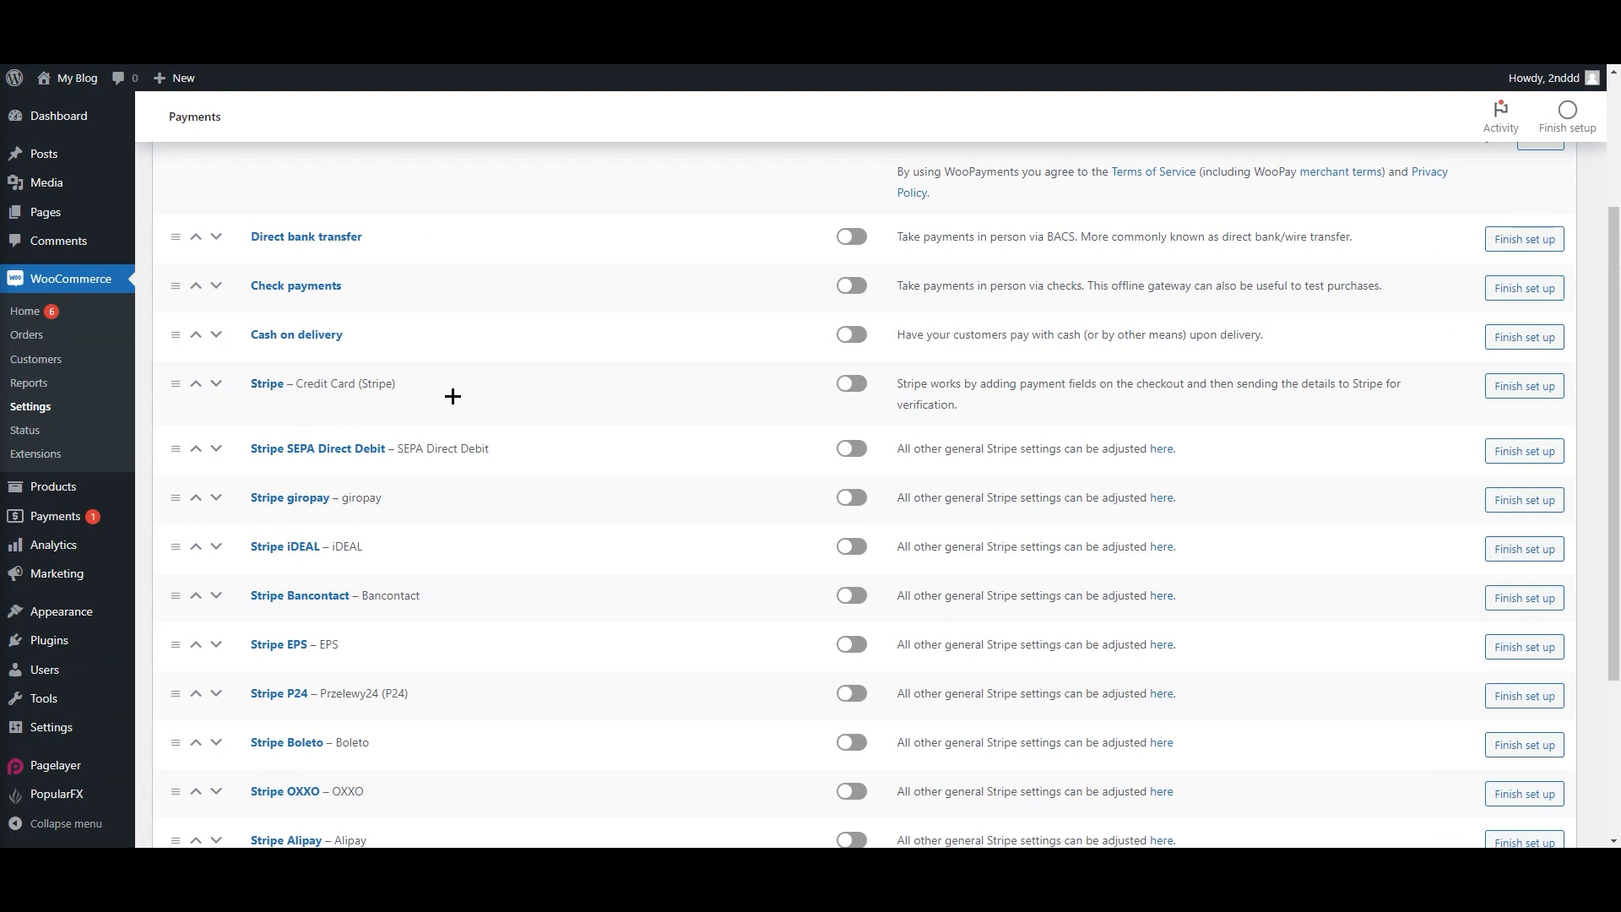
# Look through the Stripe payment methods, then open the Stripe credit card setup and its account keys form
pyautogui.scroll(-1, 396, 376)
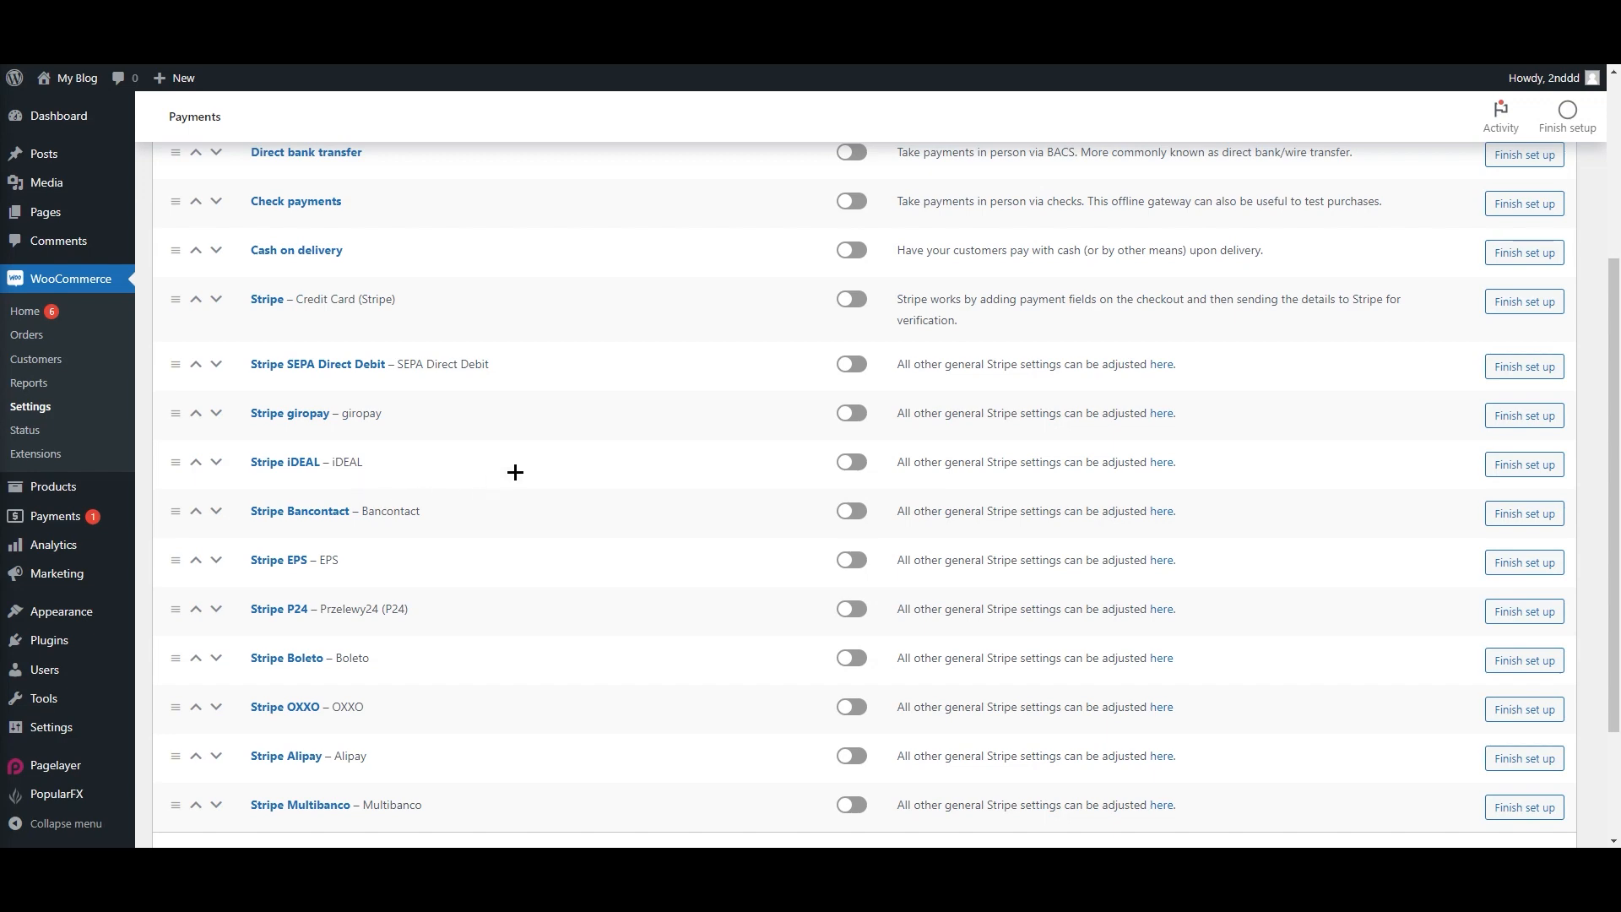
pyautogui.scroll(-2, 514, 490)
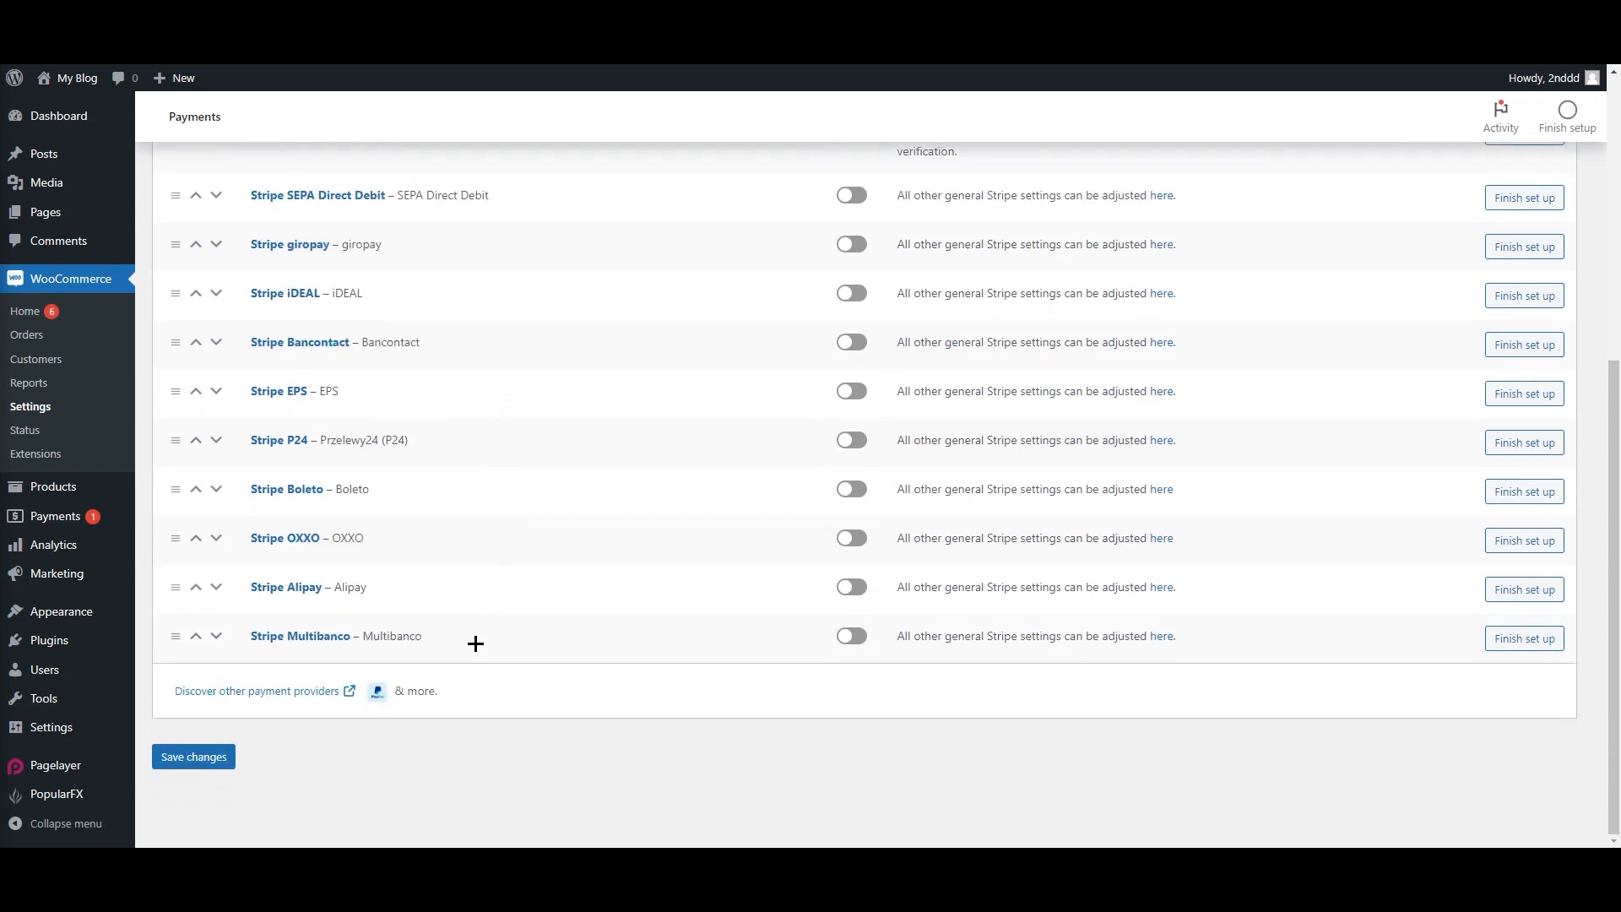
pyautogui.scroll(4, 475, 643)
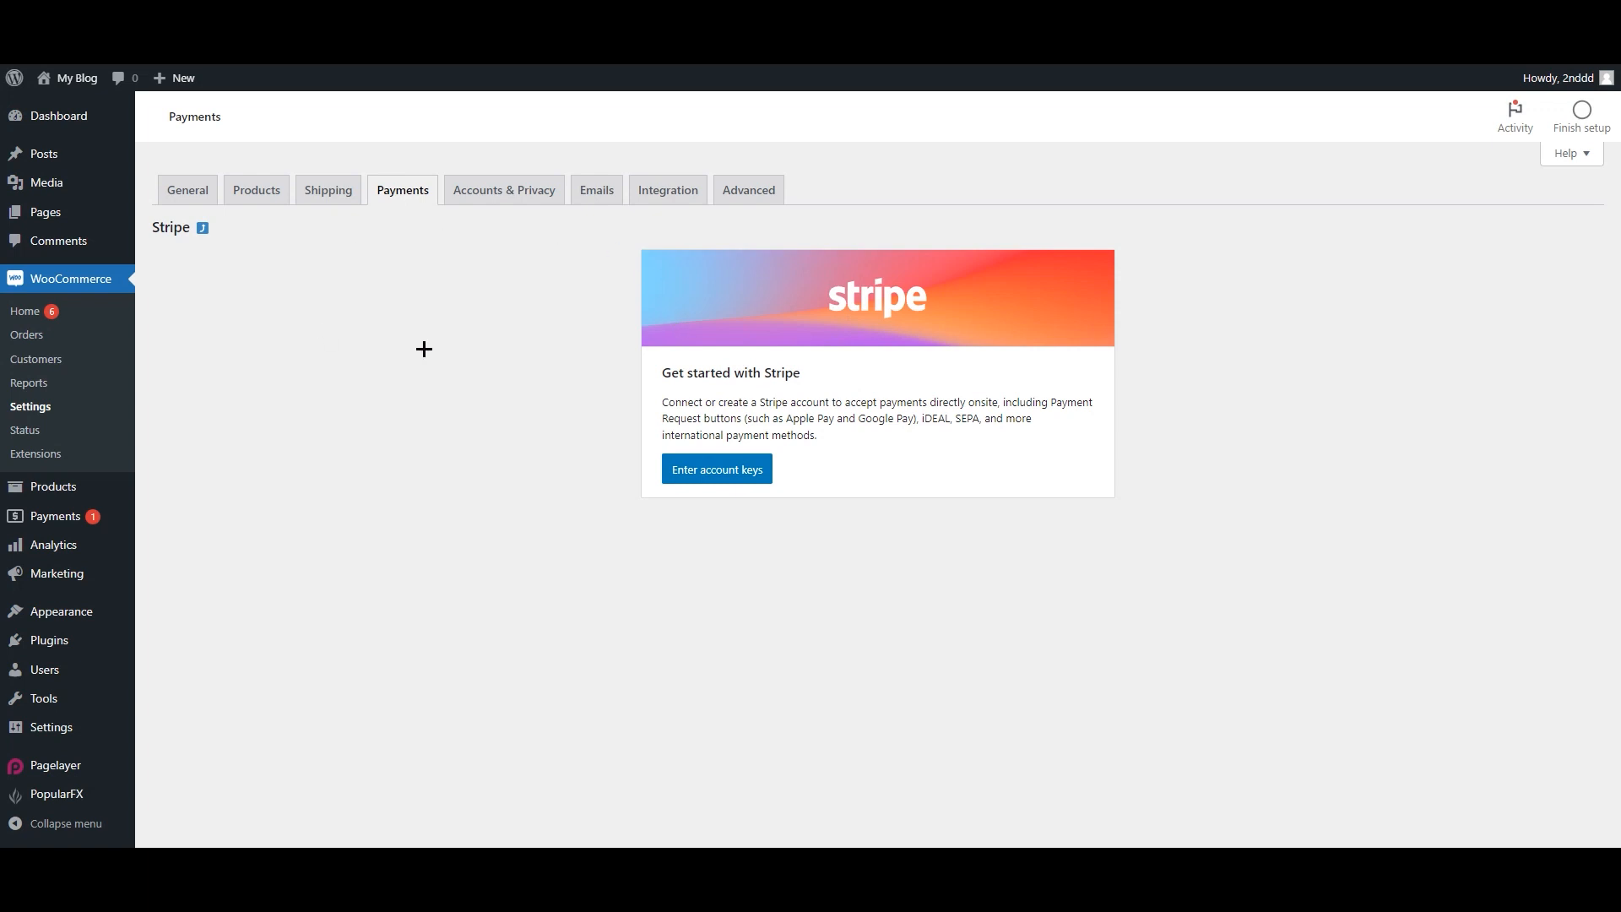
pyautogui.click(711, 474)
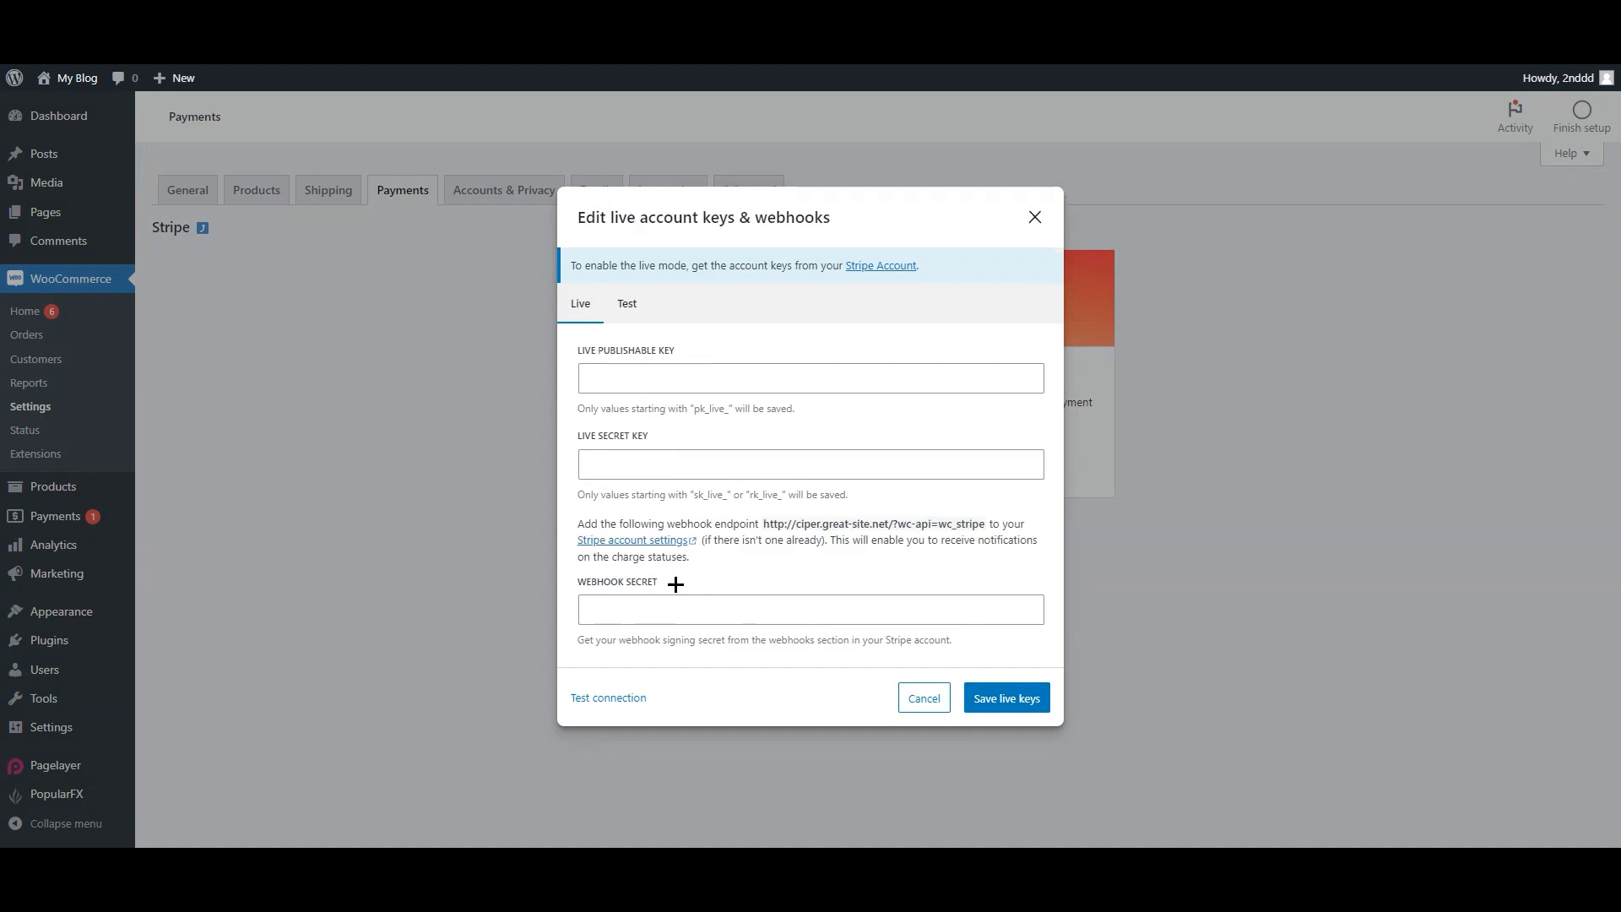
# Compare the live and test account key fields, ending on the test keys
pyautogui.moveTo(675, 584); pyautogui.dragTo(529, 583)
pyautogui.click(749, 723)
pyautogui.click(626, 304)
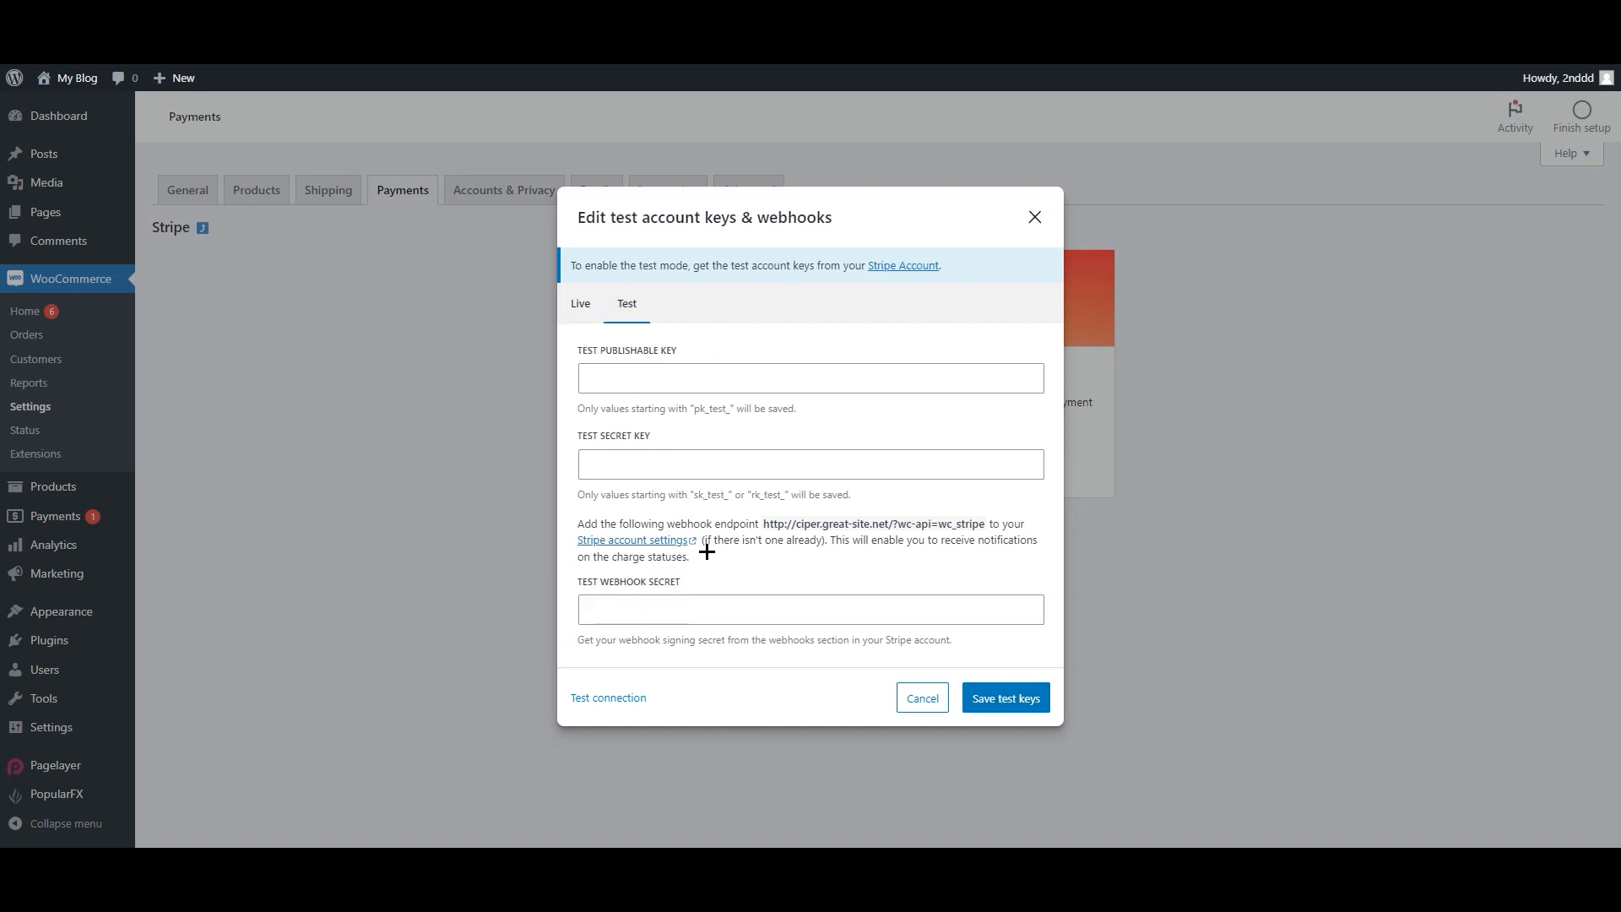
pyautogui.click(589, 305)
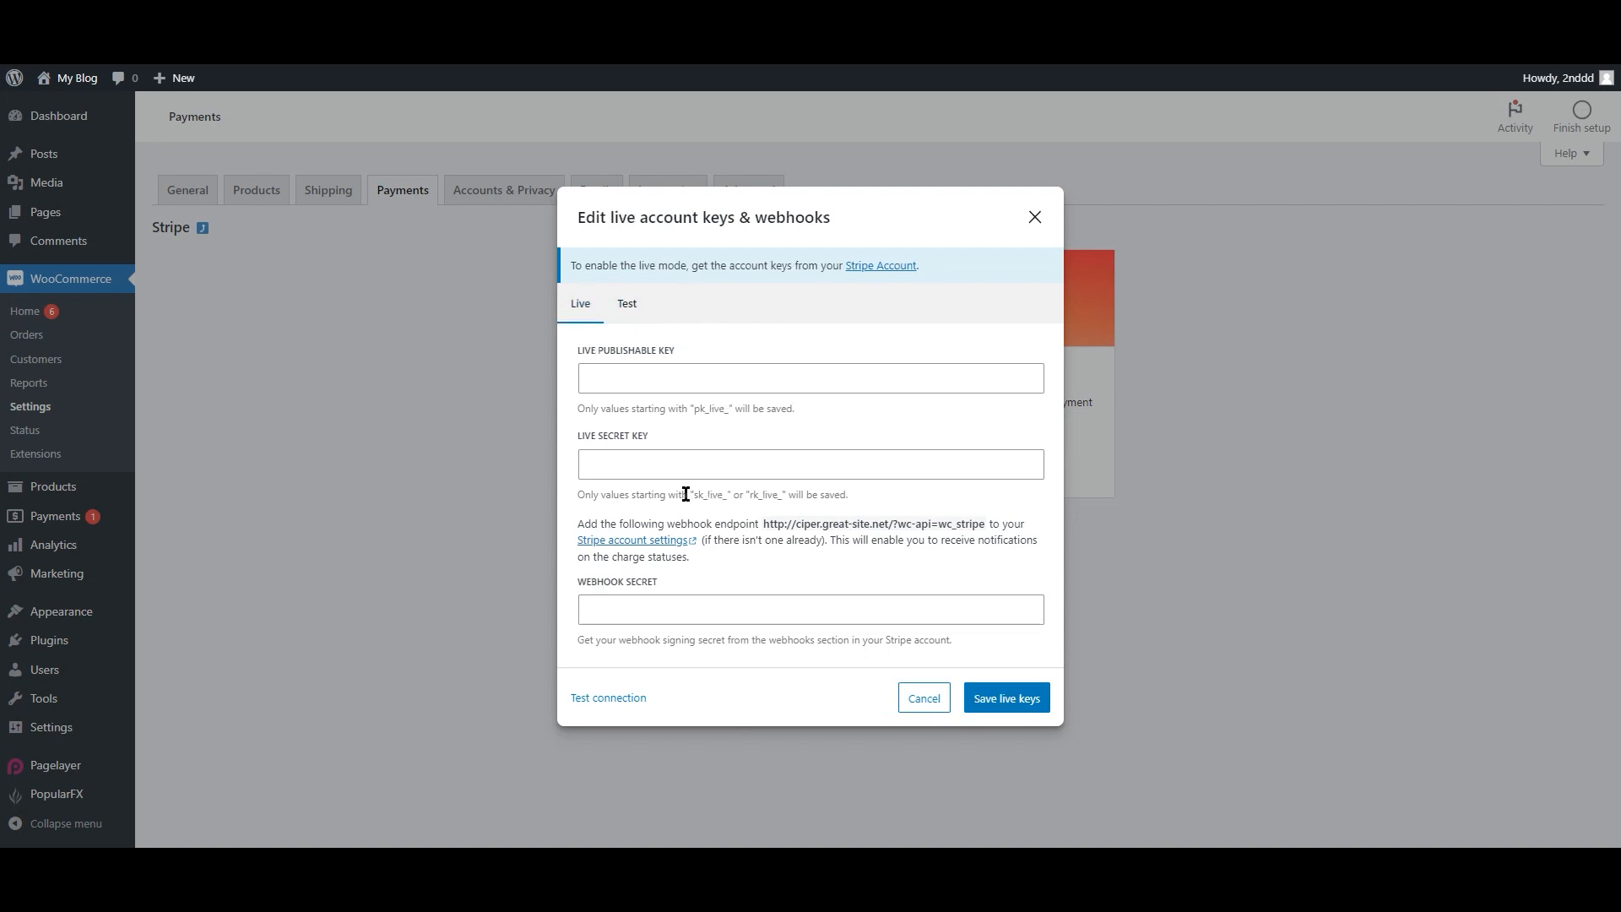
pyautogui.click(628, 305)
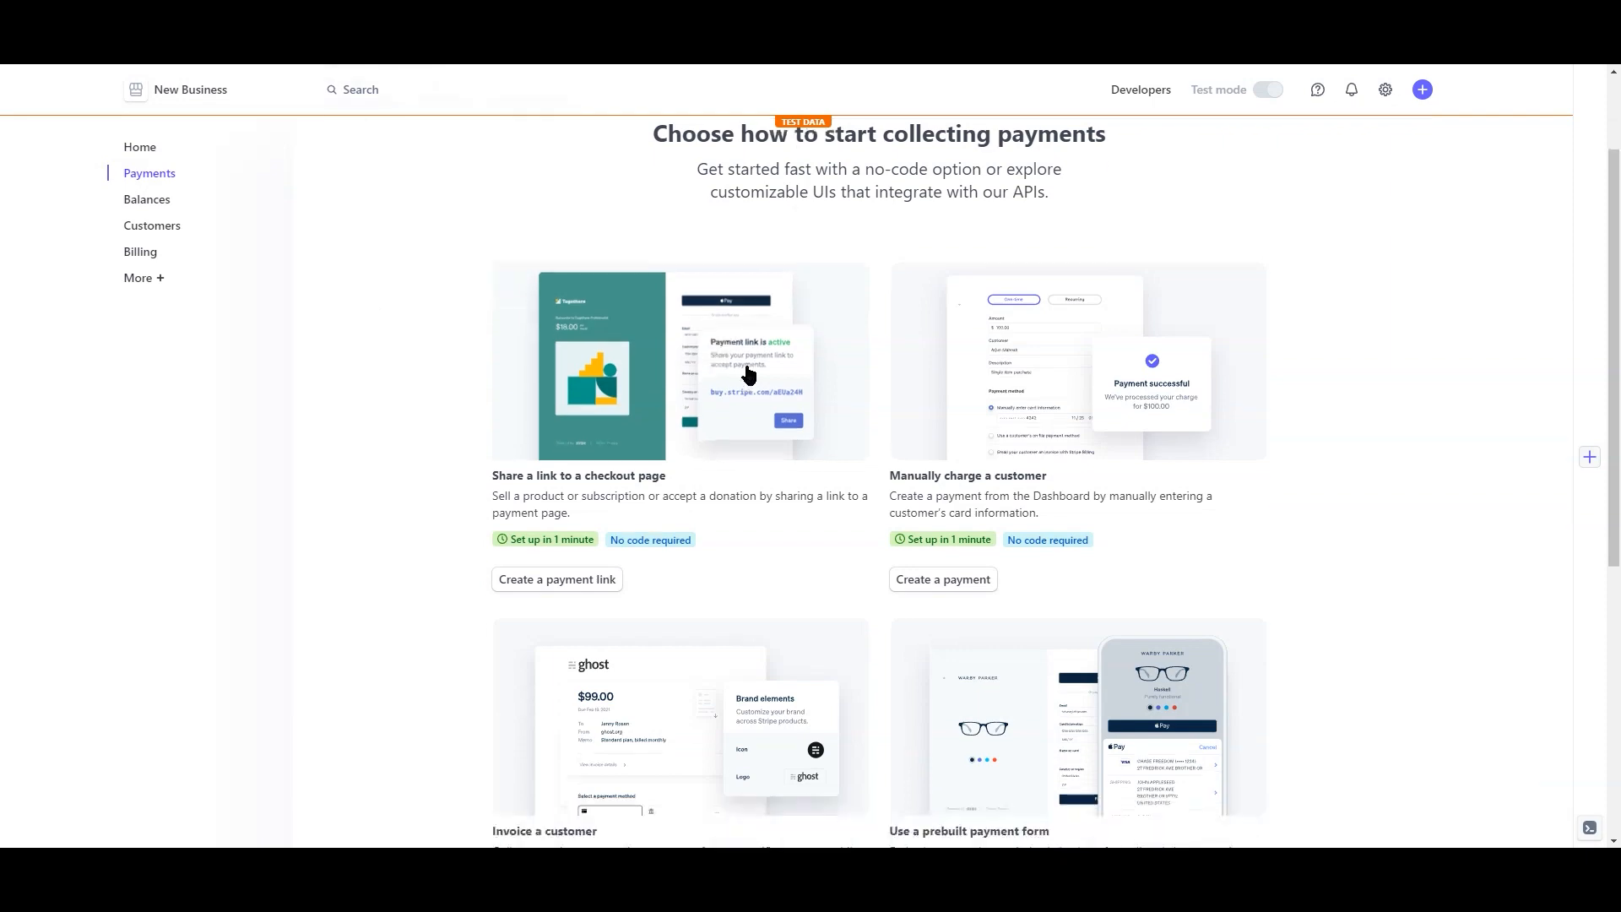
# Switch to the Stripe dashboard, search for "api keys" and open the developers' API keys page
pyautogui.scroll(-3, 333, 380)
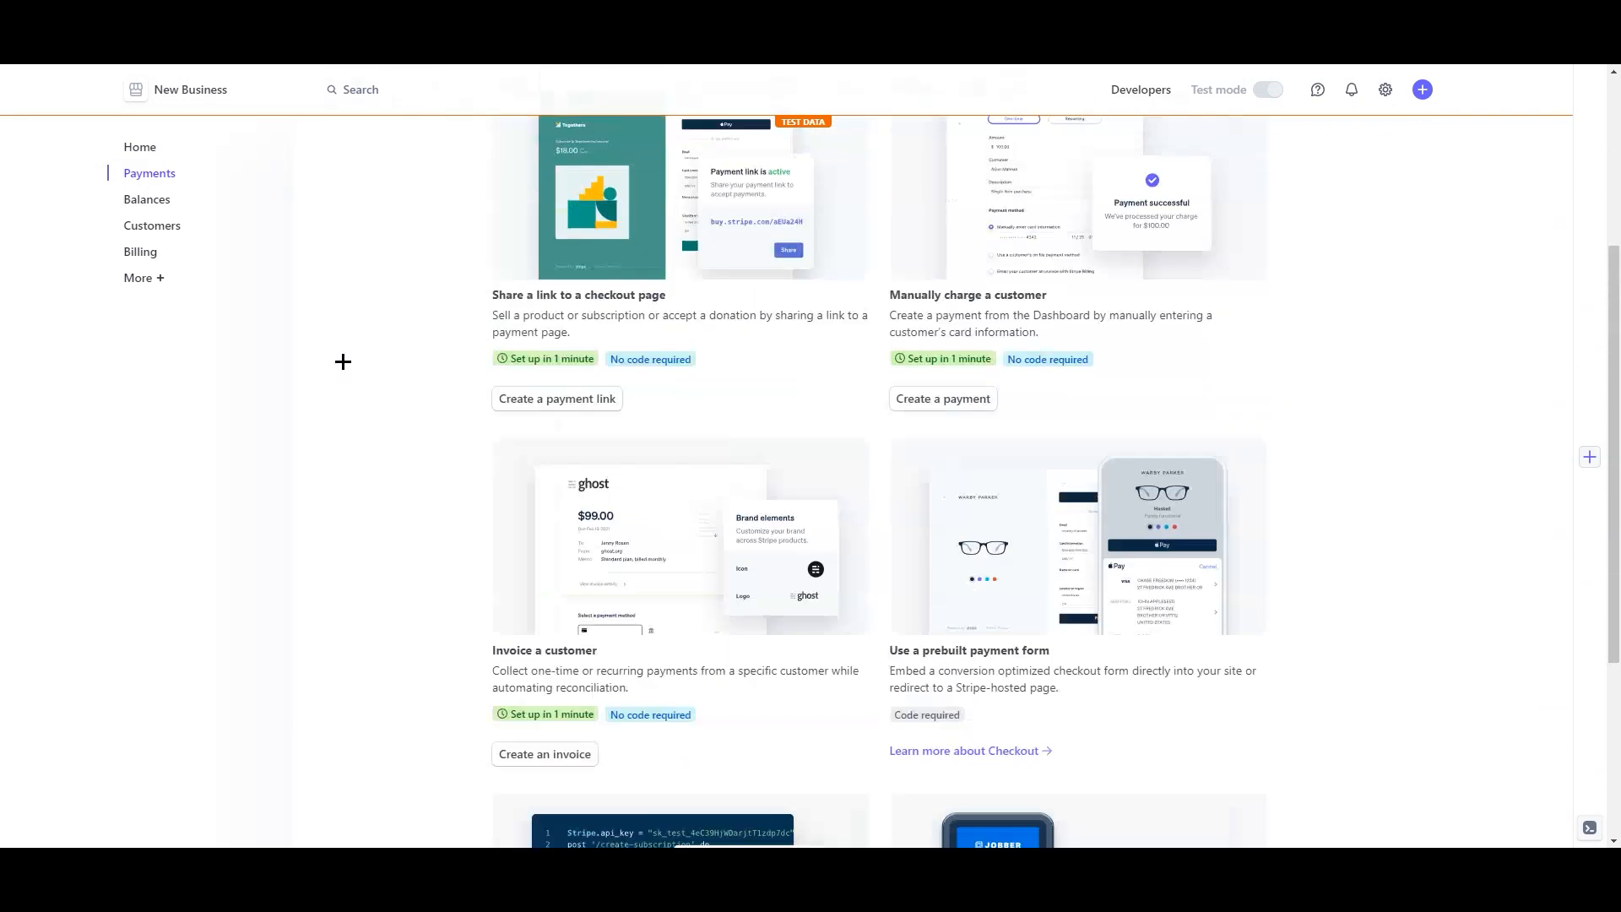
pyautogui.scroll(5, 352, 419)
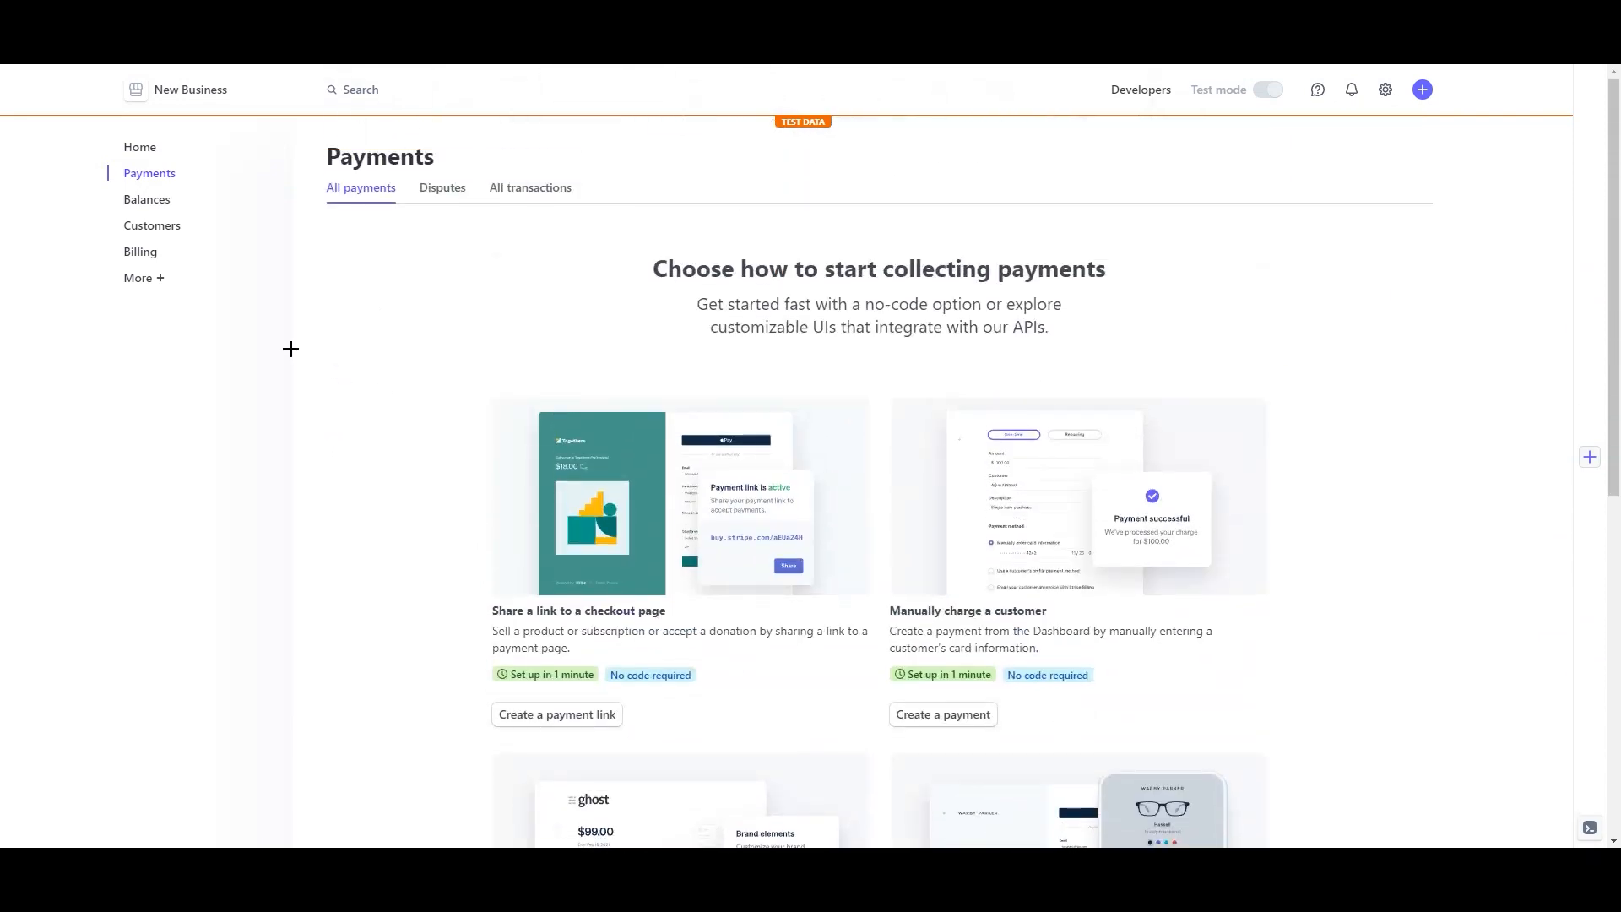
pyautogui.click(427, 96)
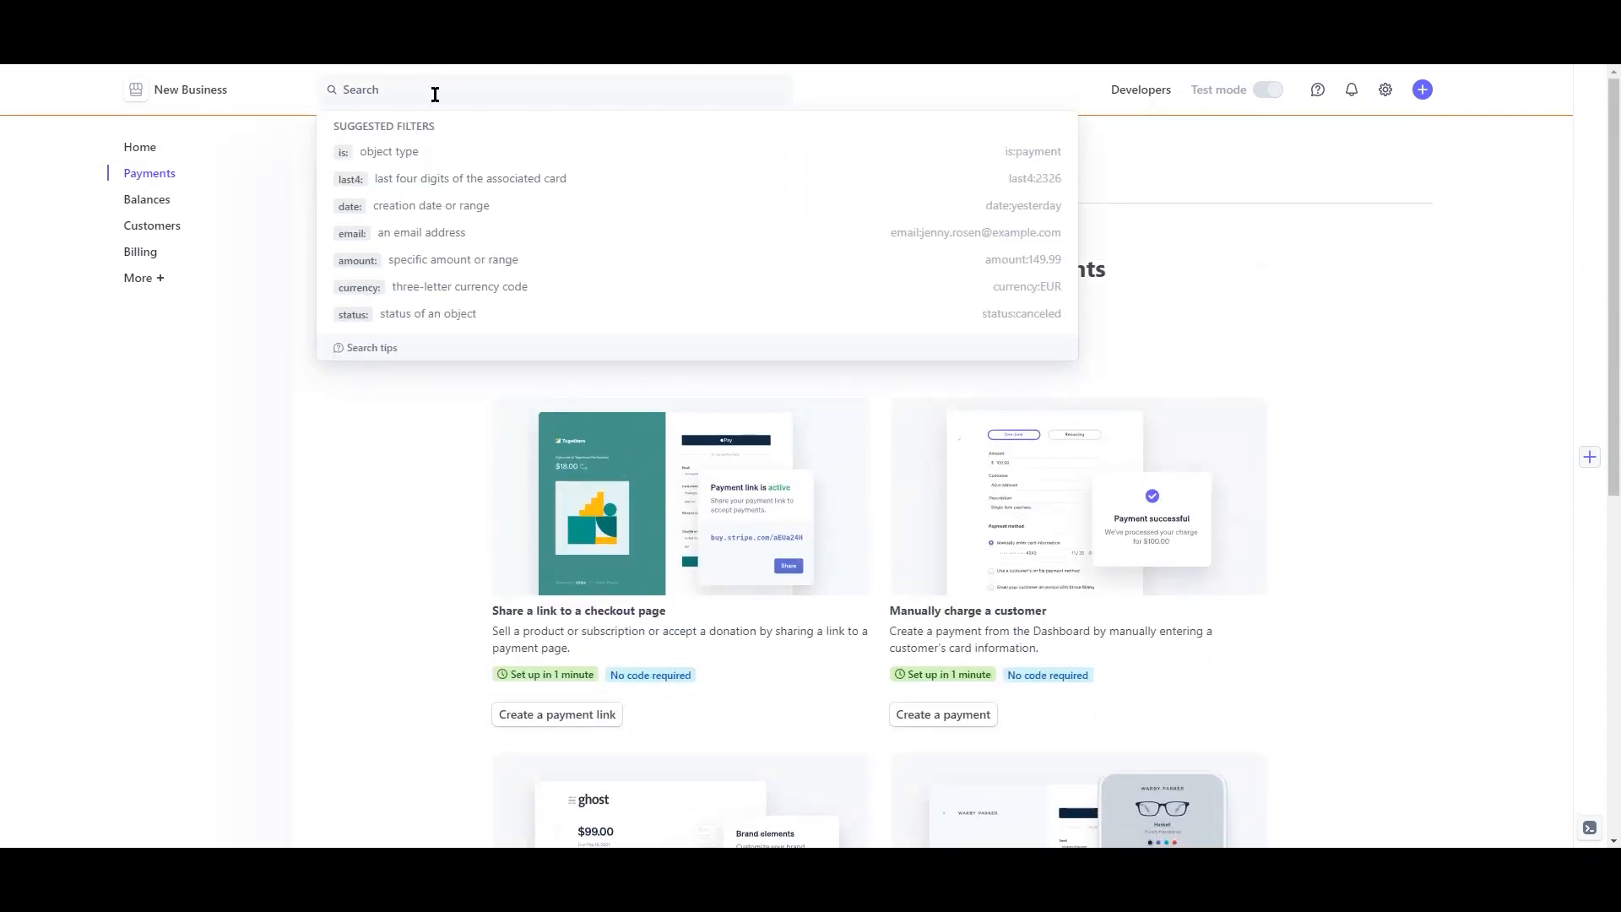
pyautogui.write('api keys')
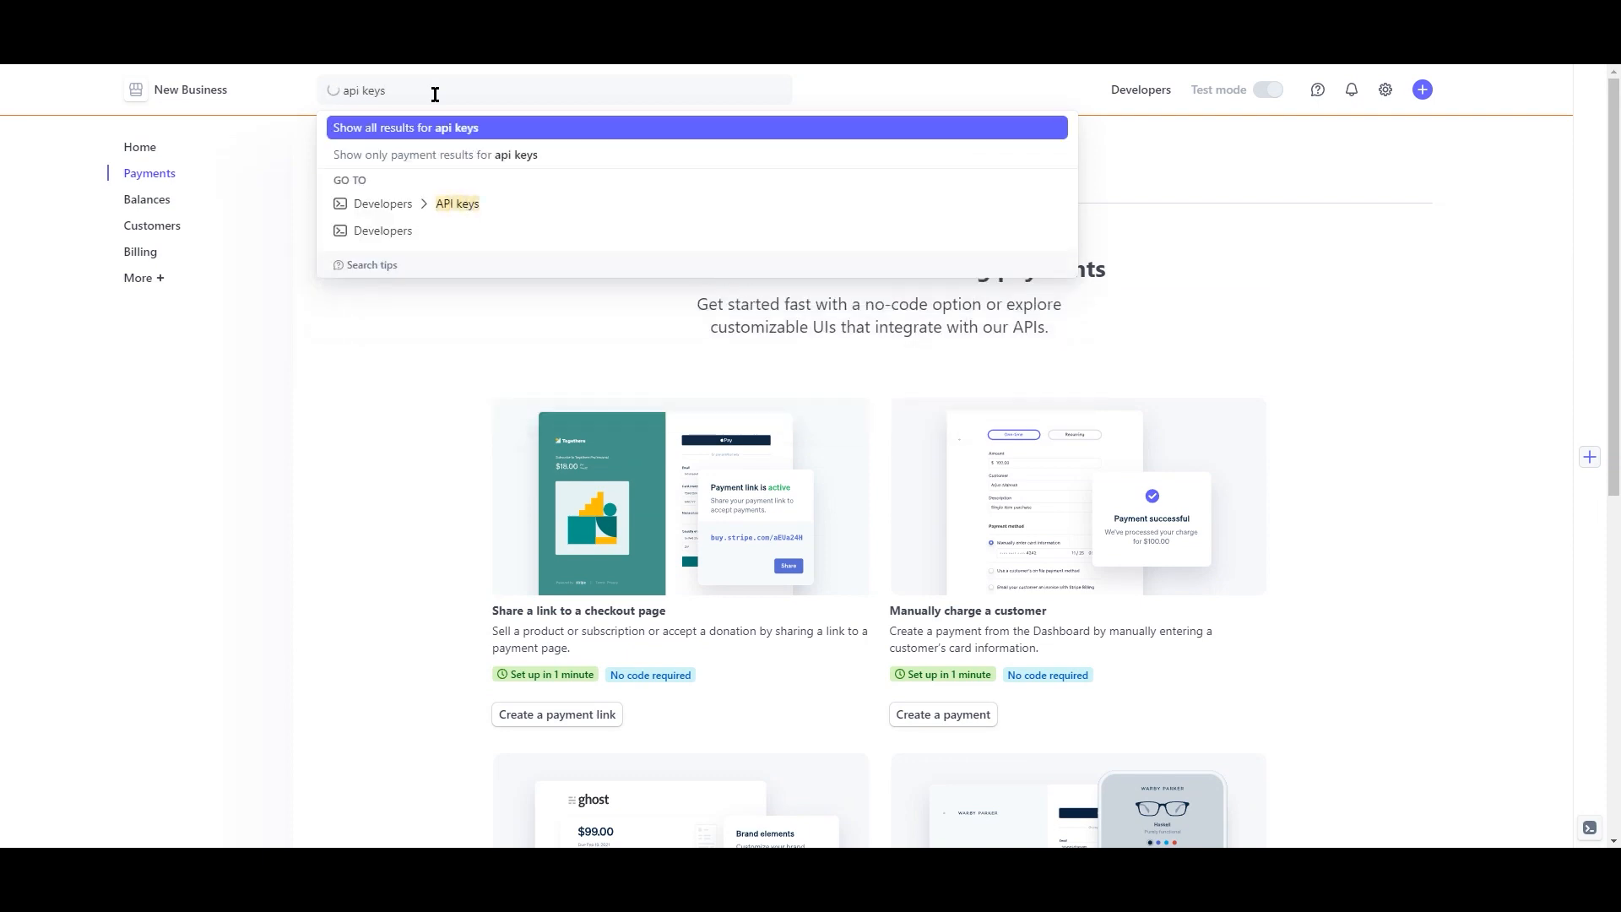
pyautogui.press('Return')
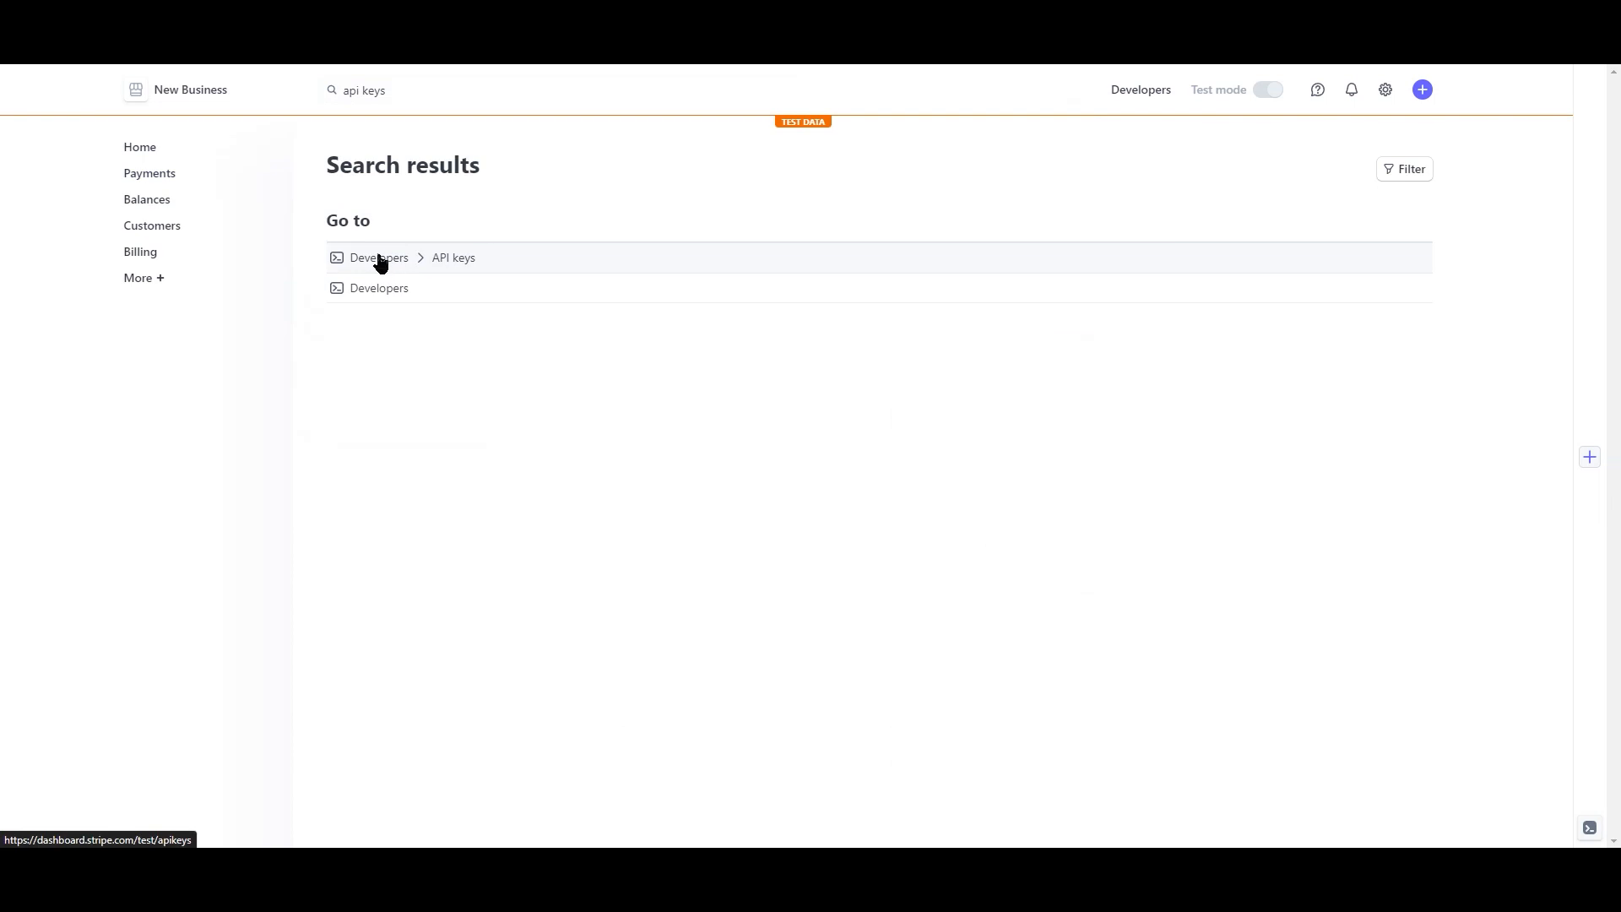
pyautogui.click(500, 271)
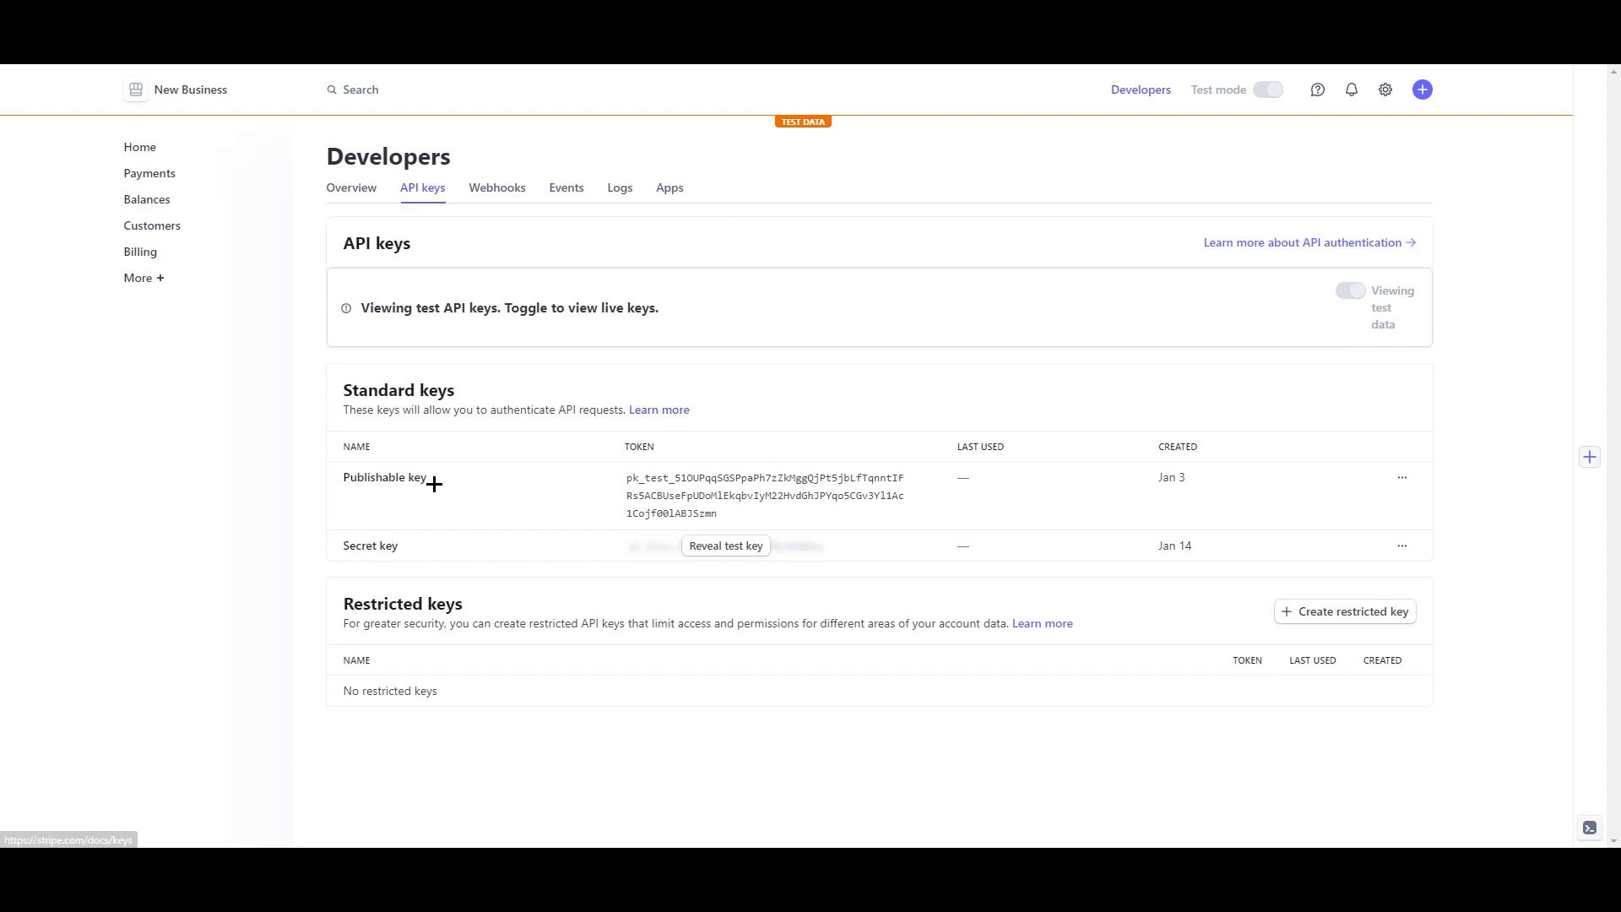
# Locate Stripe's publishable and secret keys, then examine the matching test key and webhook secret fields in WooCommerce
pyautogui.moveTo(338, 476); pyautogui.dragTo(423, 539)
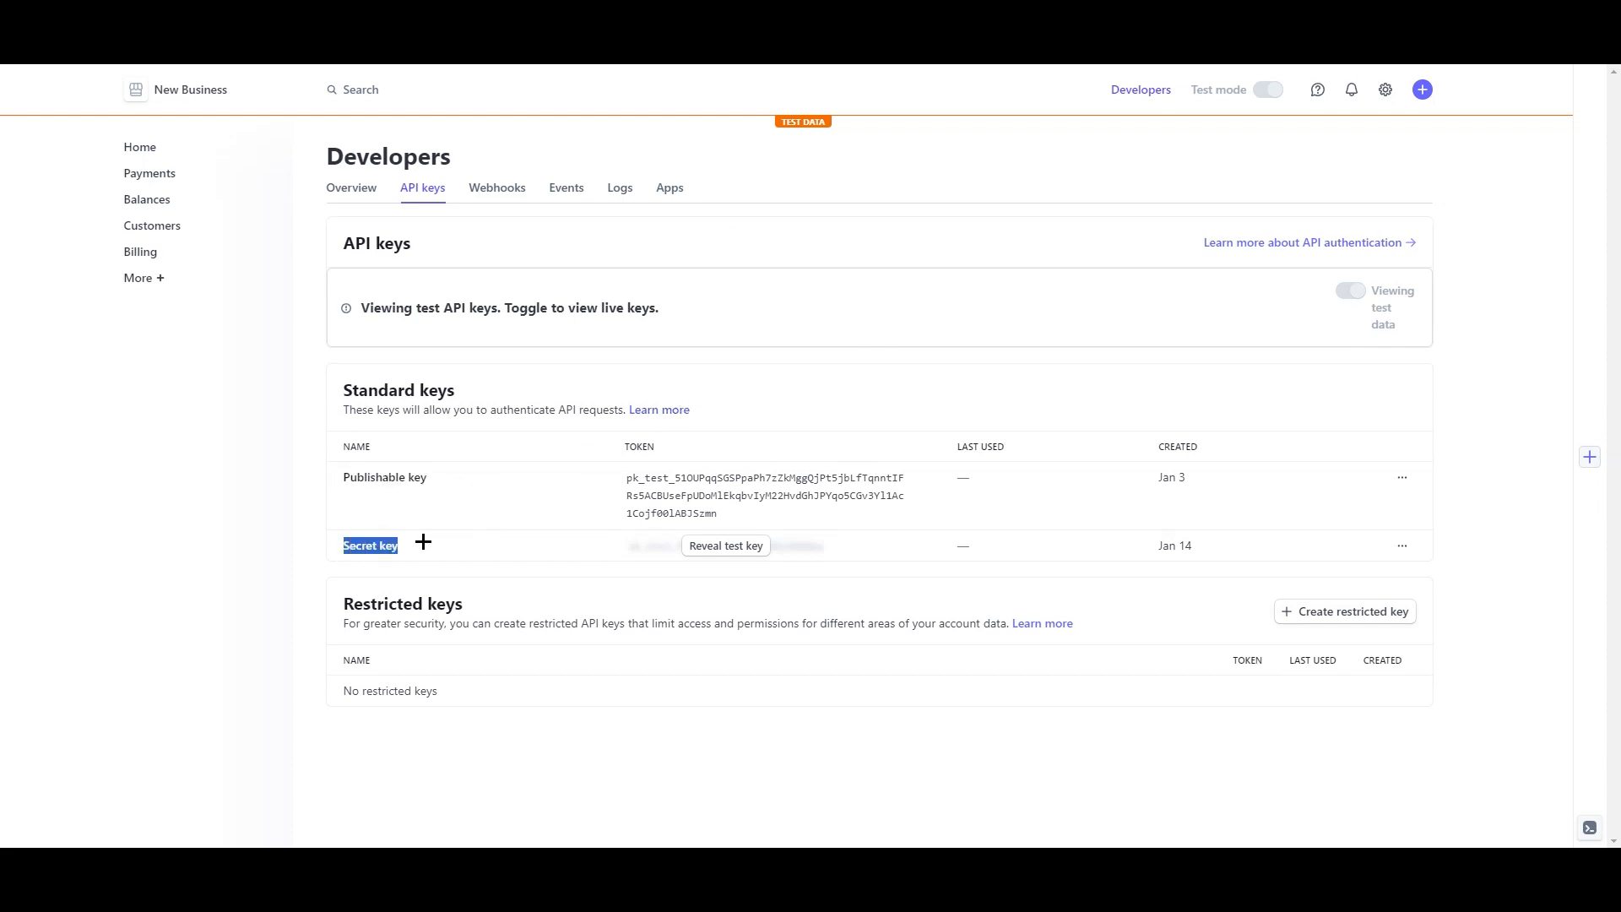
pyautogui.click(317, 548)
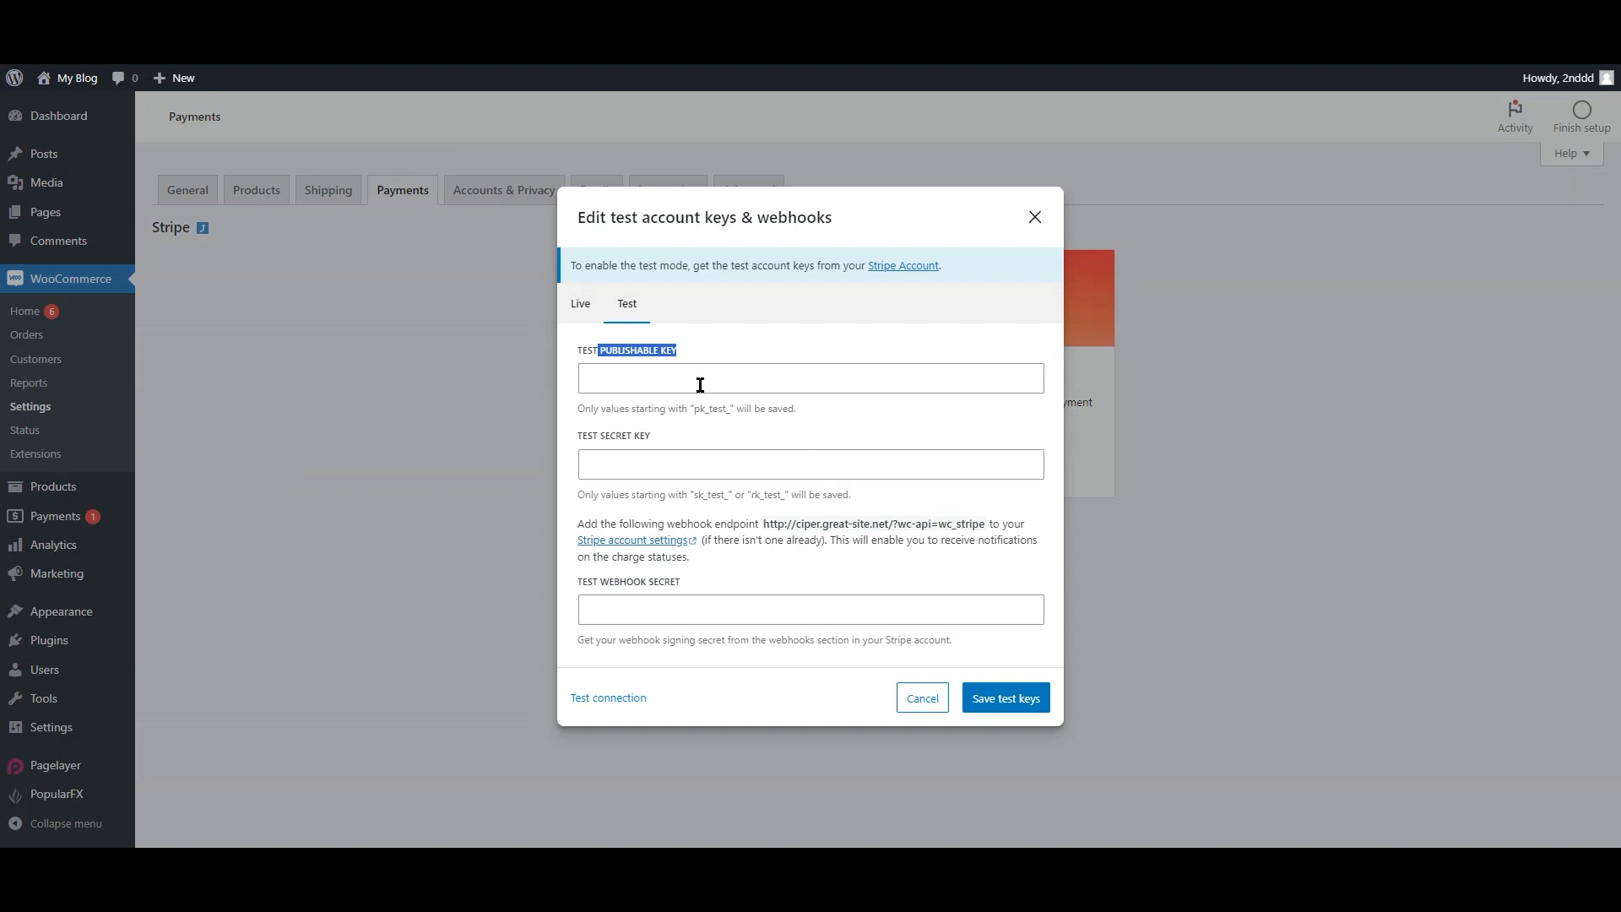
pyautogui.click(699, 384)
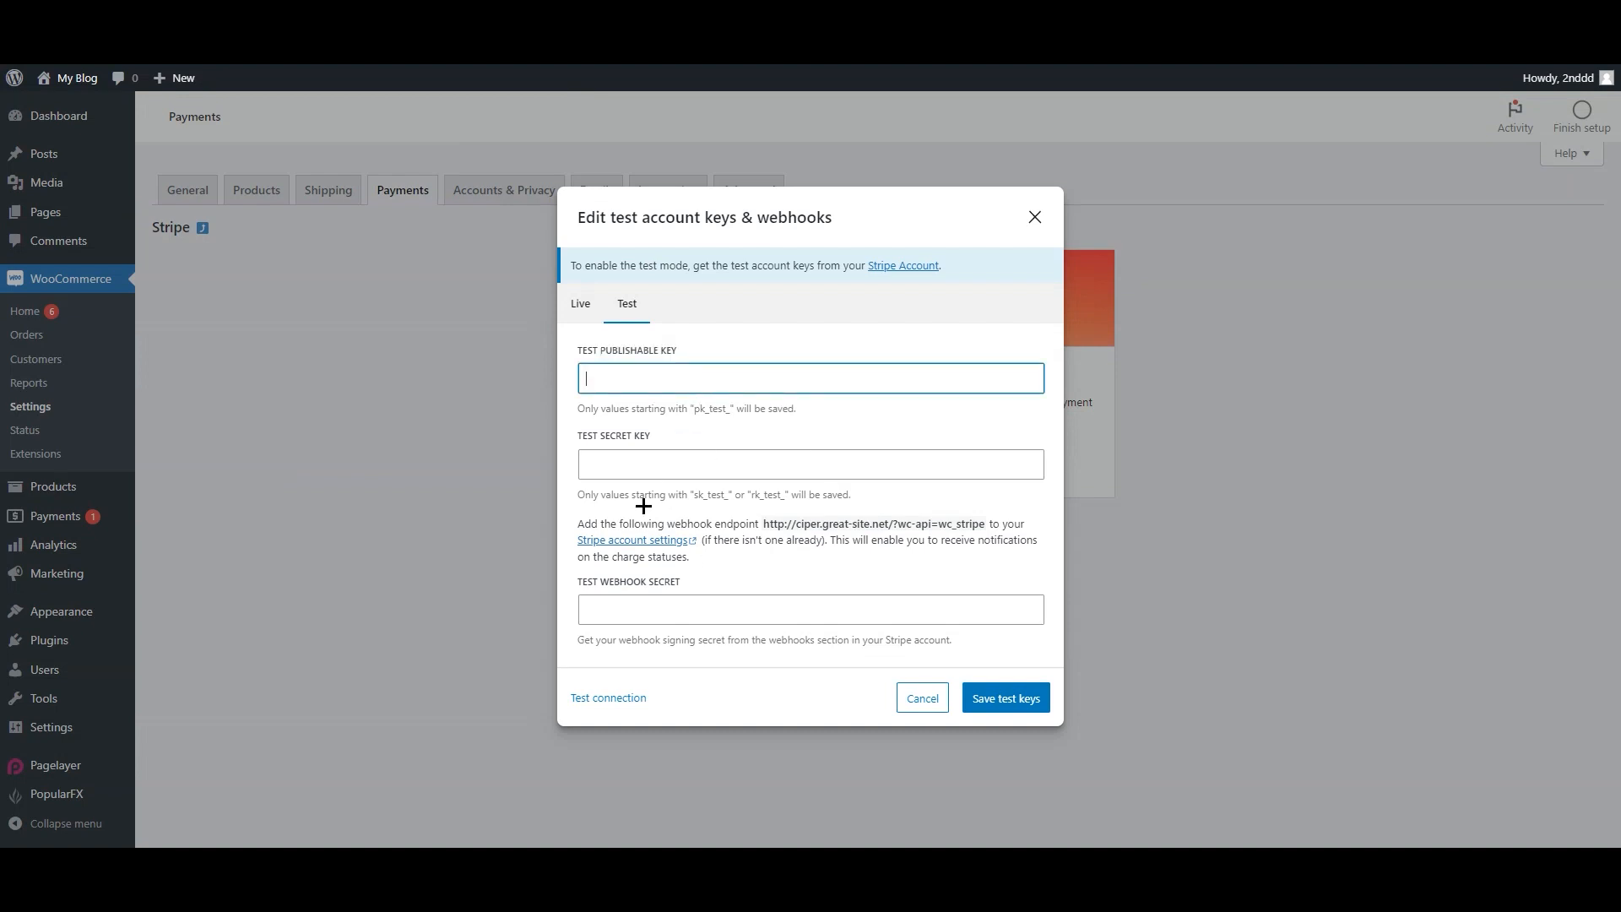
pyautogui.moveTo(670, 439); pyautogui.dragTo(567, 438)
pyautogui.click(816, 474)
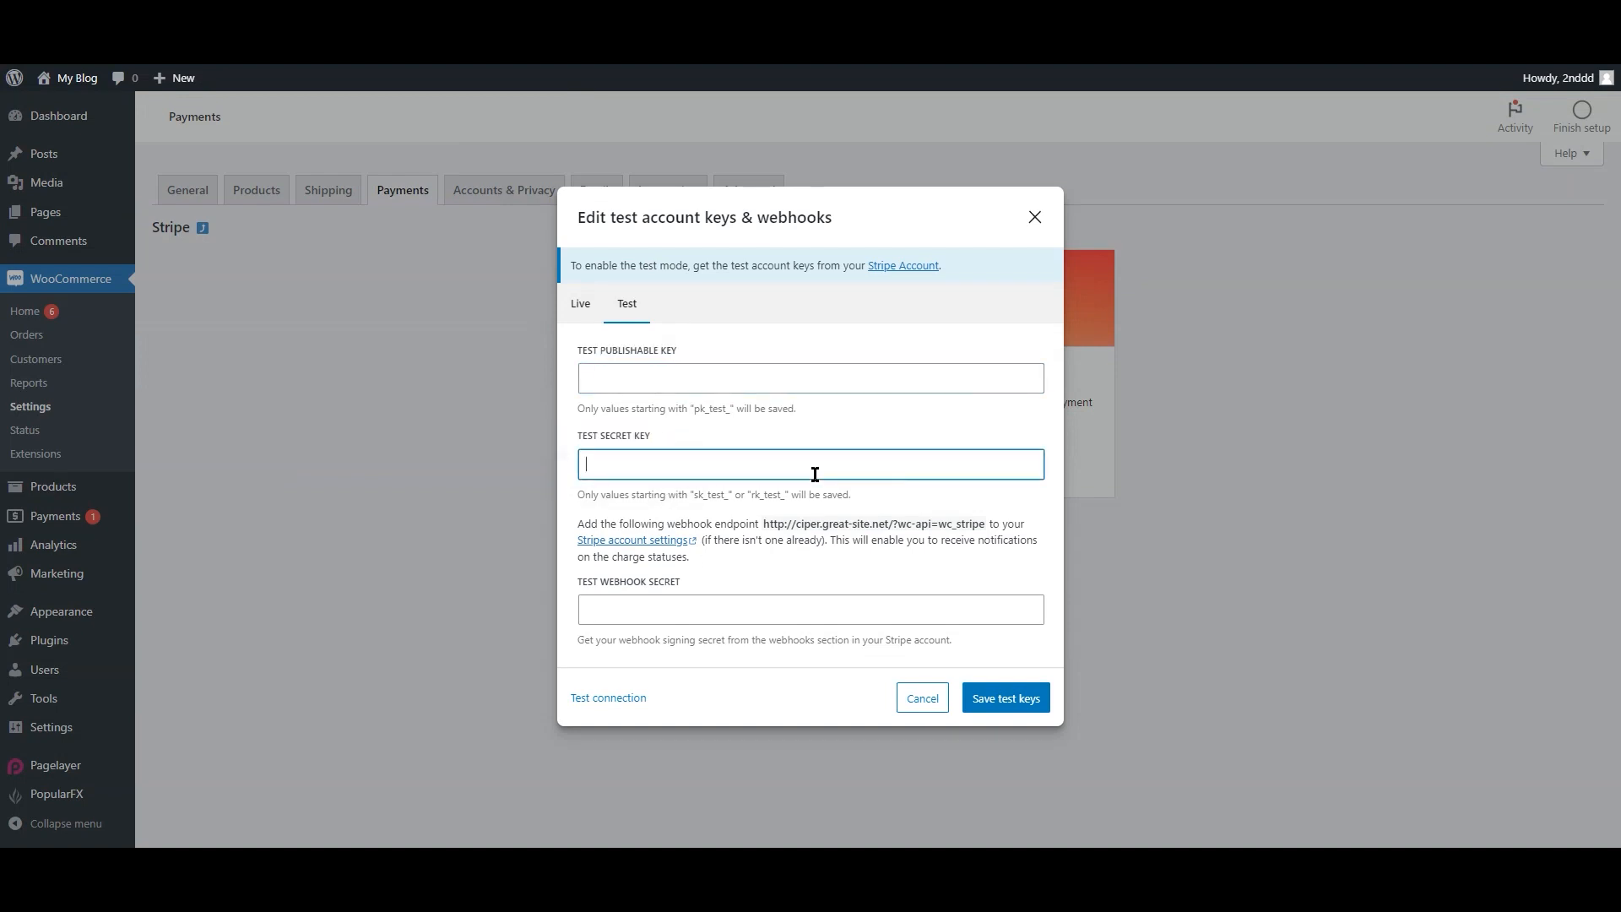
pyautogui.click(651, 374)
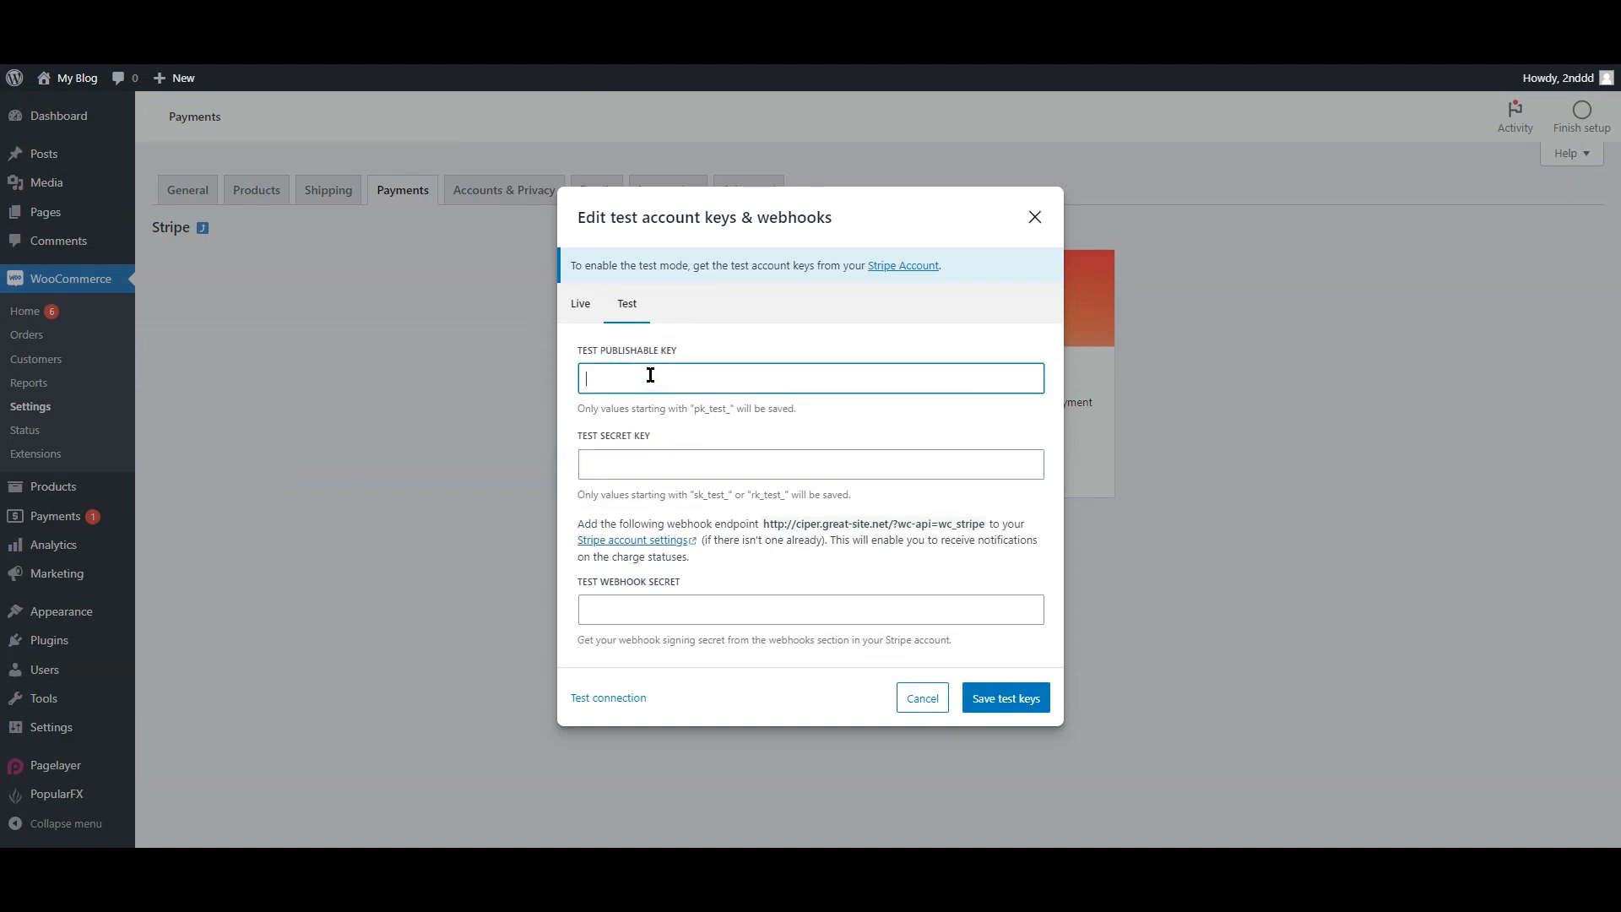
pyautogui.click(650, 611)
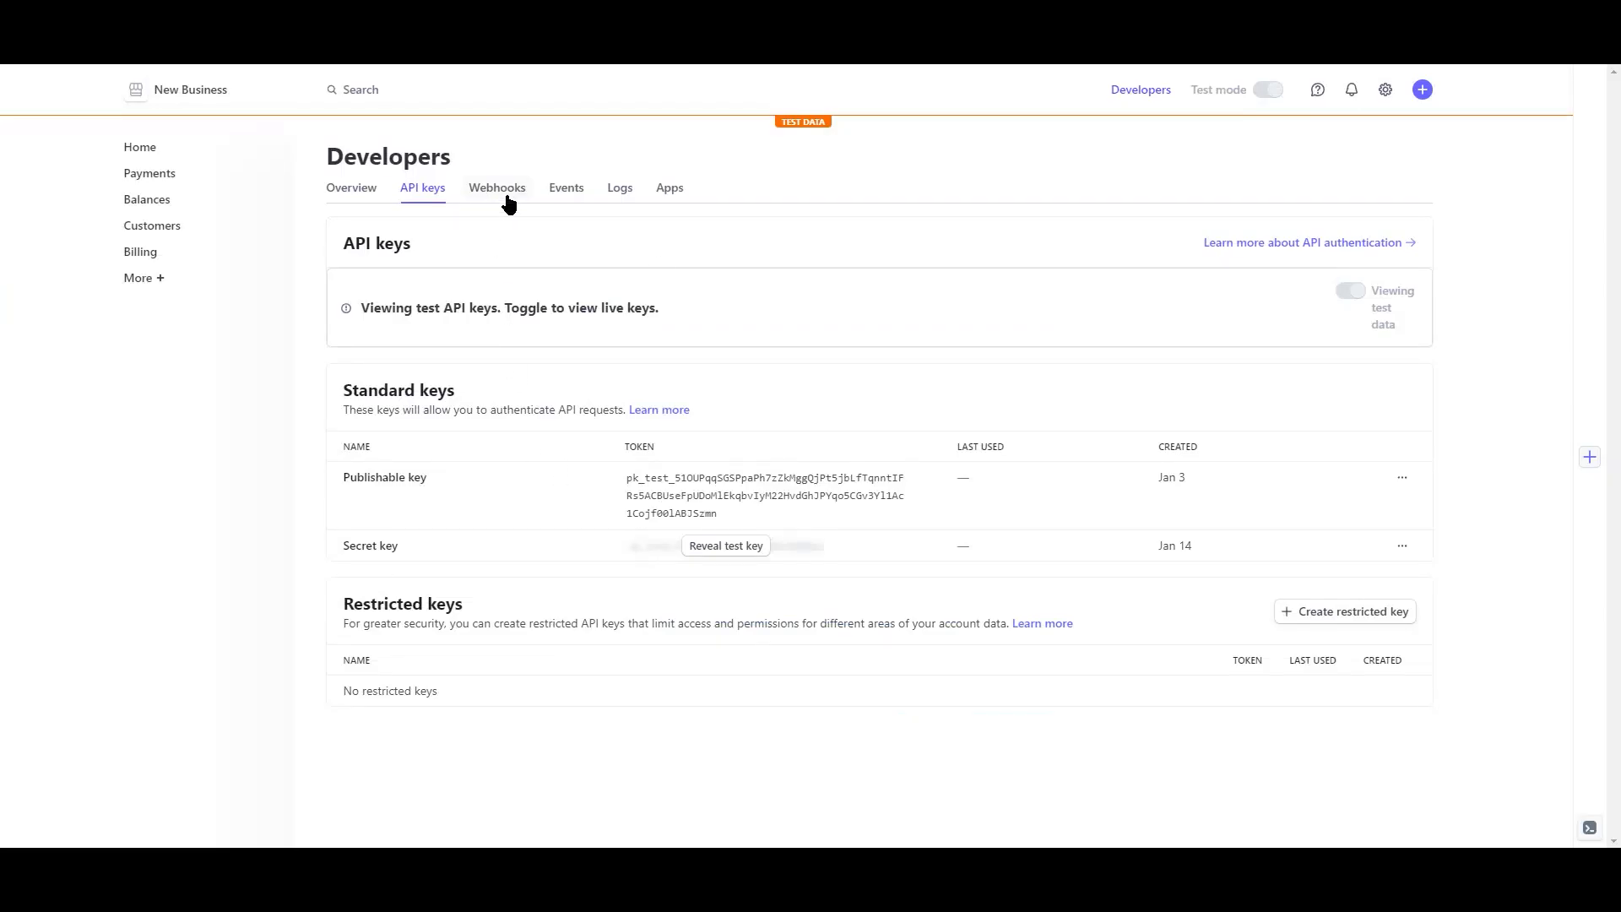
pyautogui.click(496, 190)
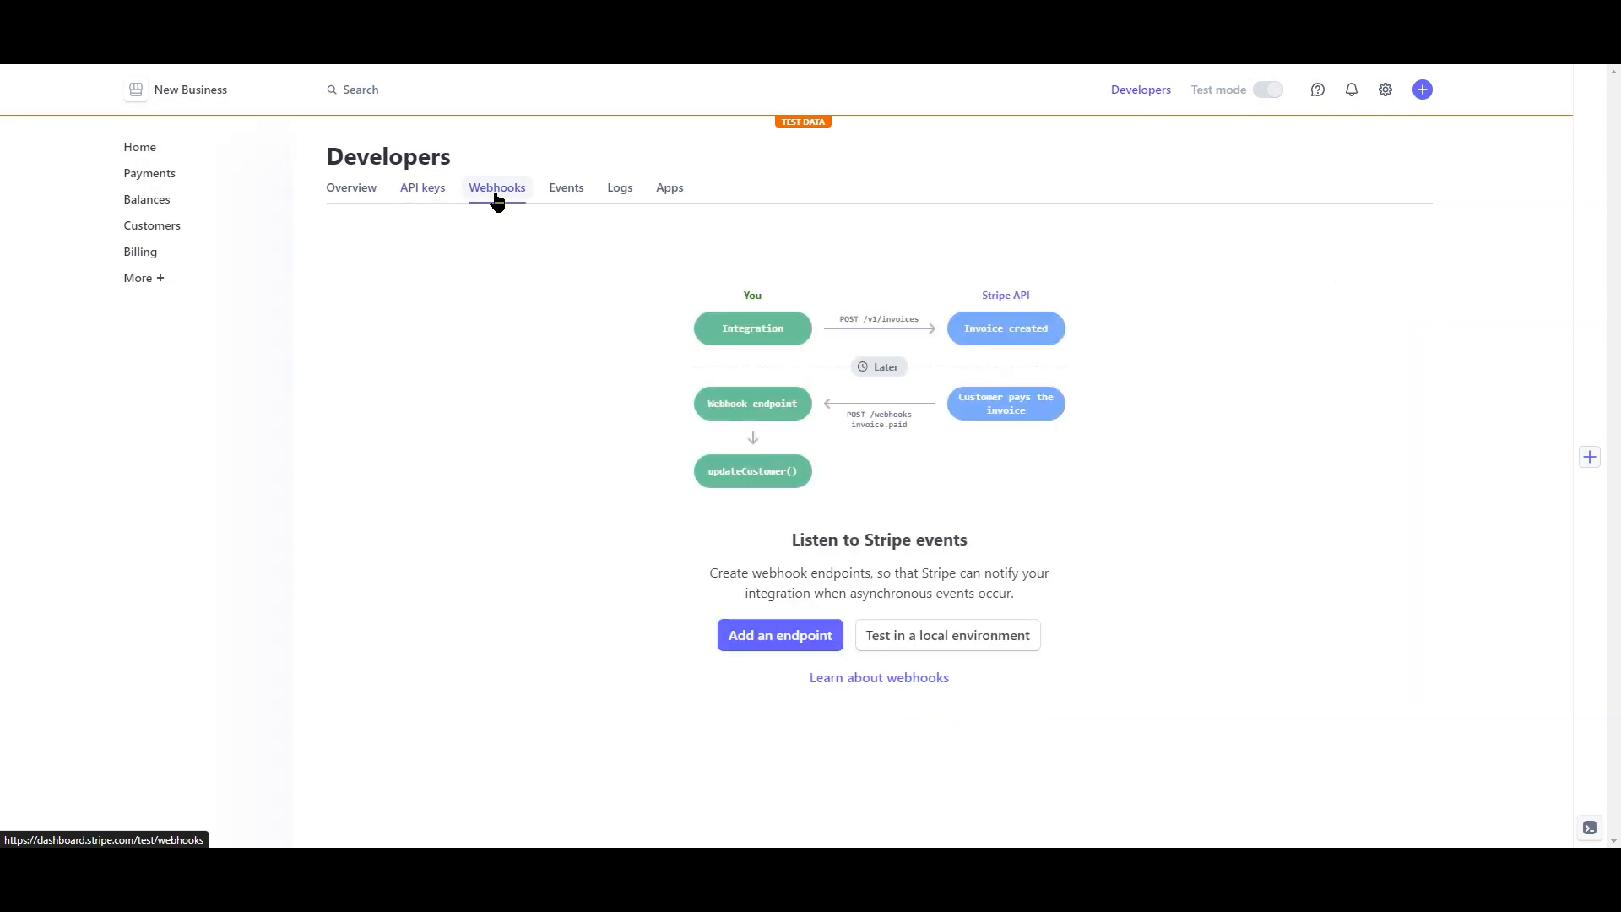
pyautogui.click(772, 633)
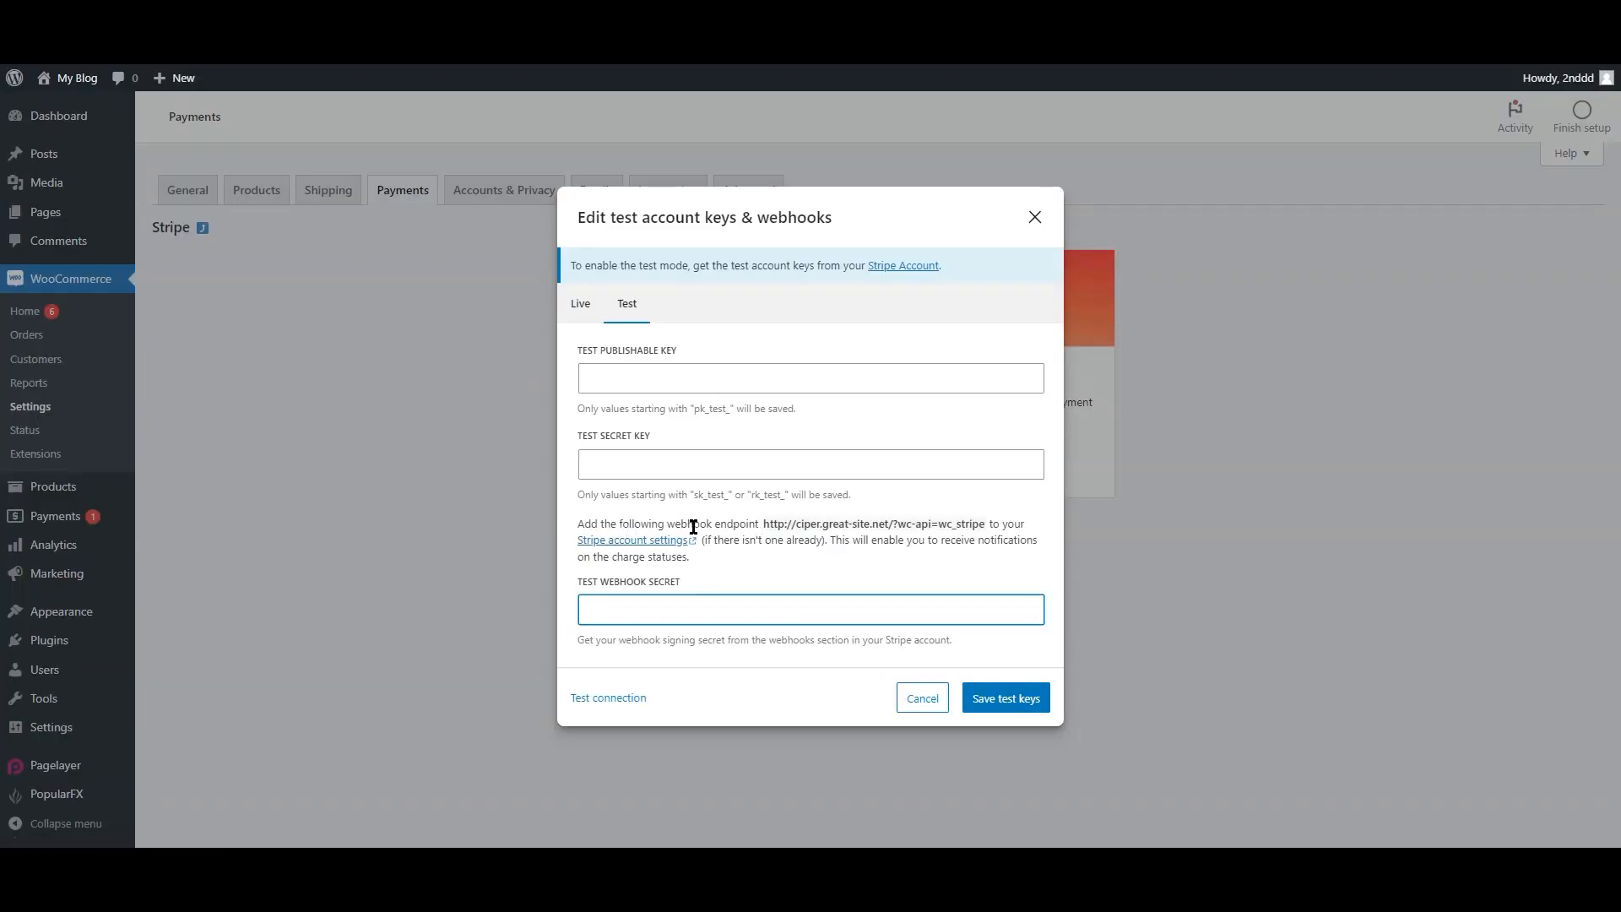
pyautogui.moveTo(764, 524); pyautogui.dragTo(989, 524)
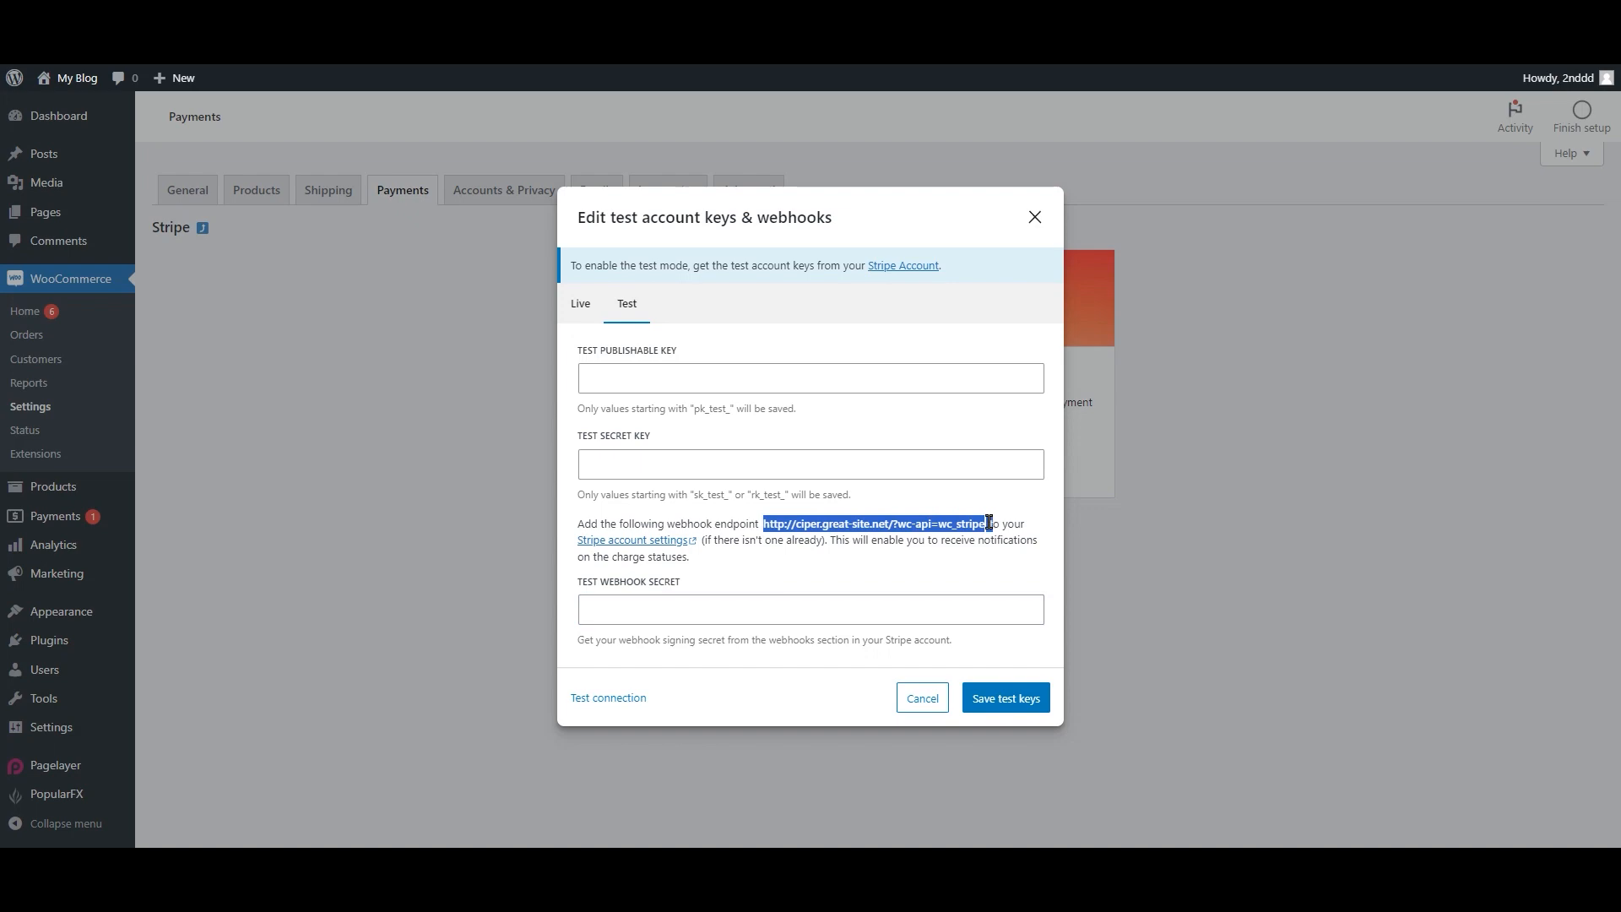
pyautogui.rightClick(929, 525)
pyautogui.click(950, 539)
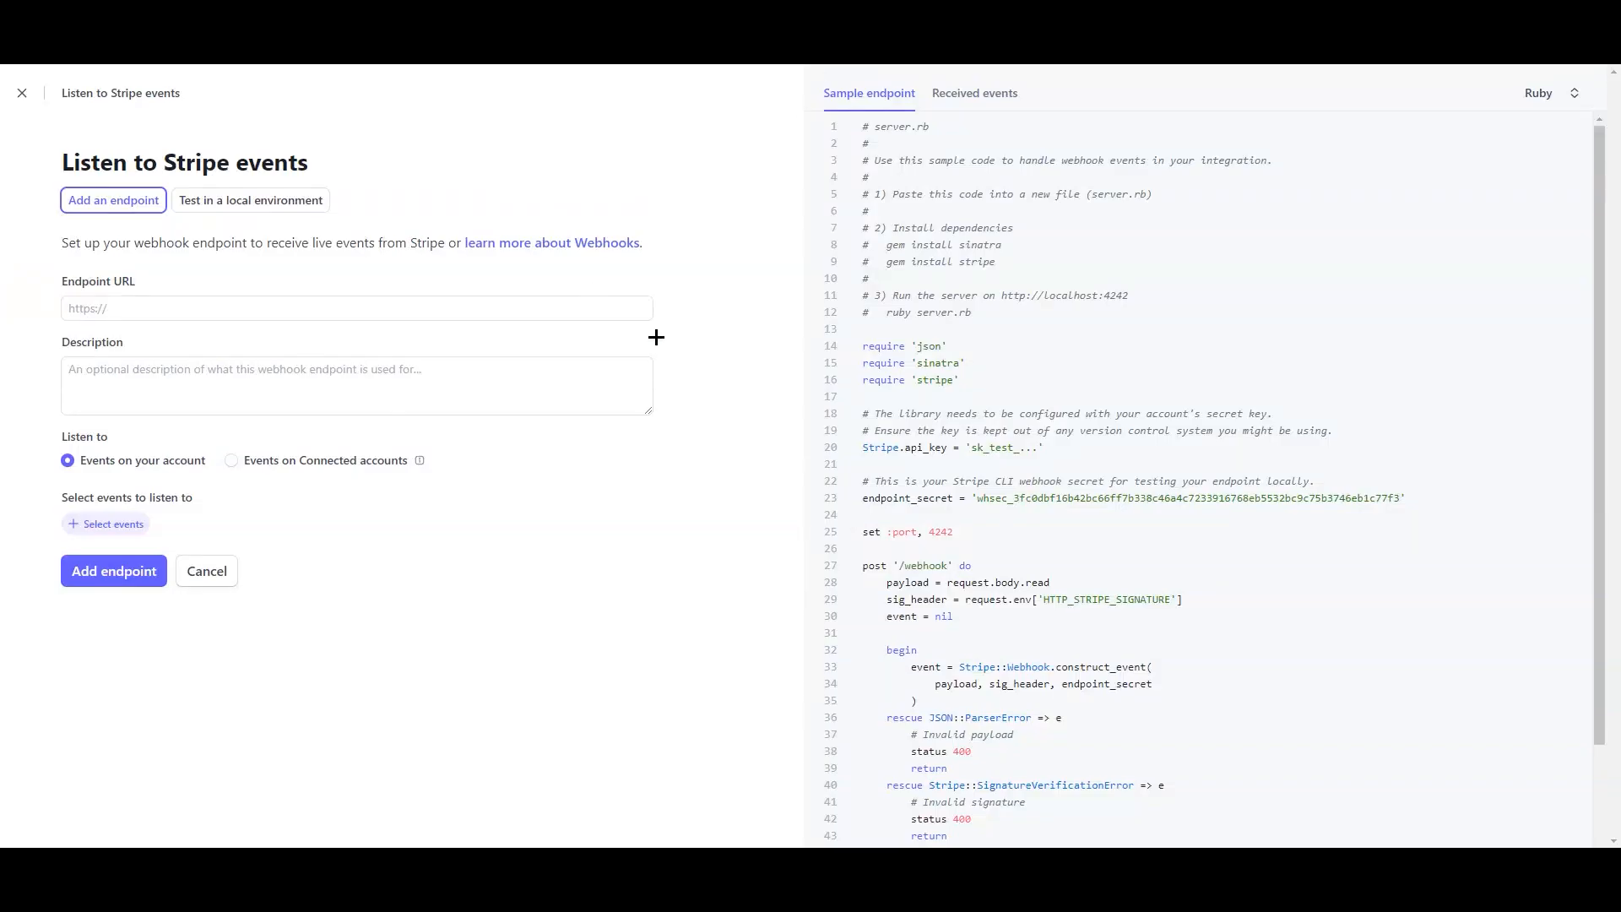
pyautogui.click(224, 308)
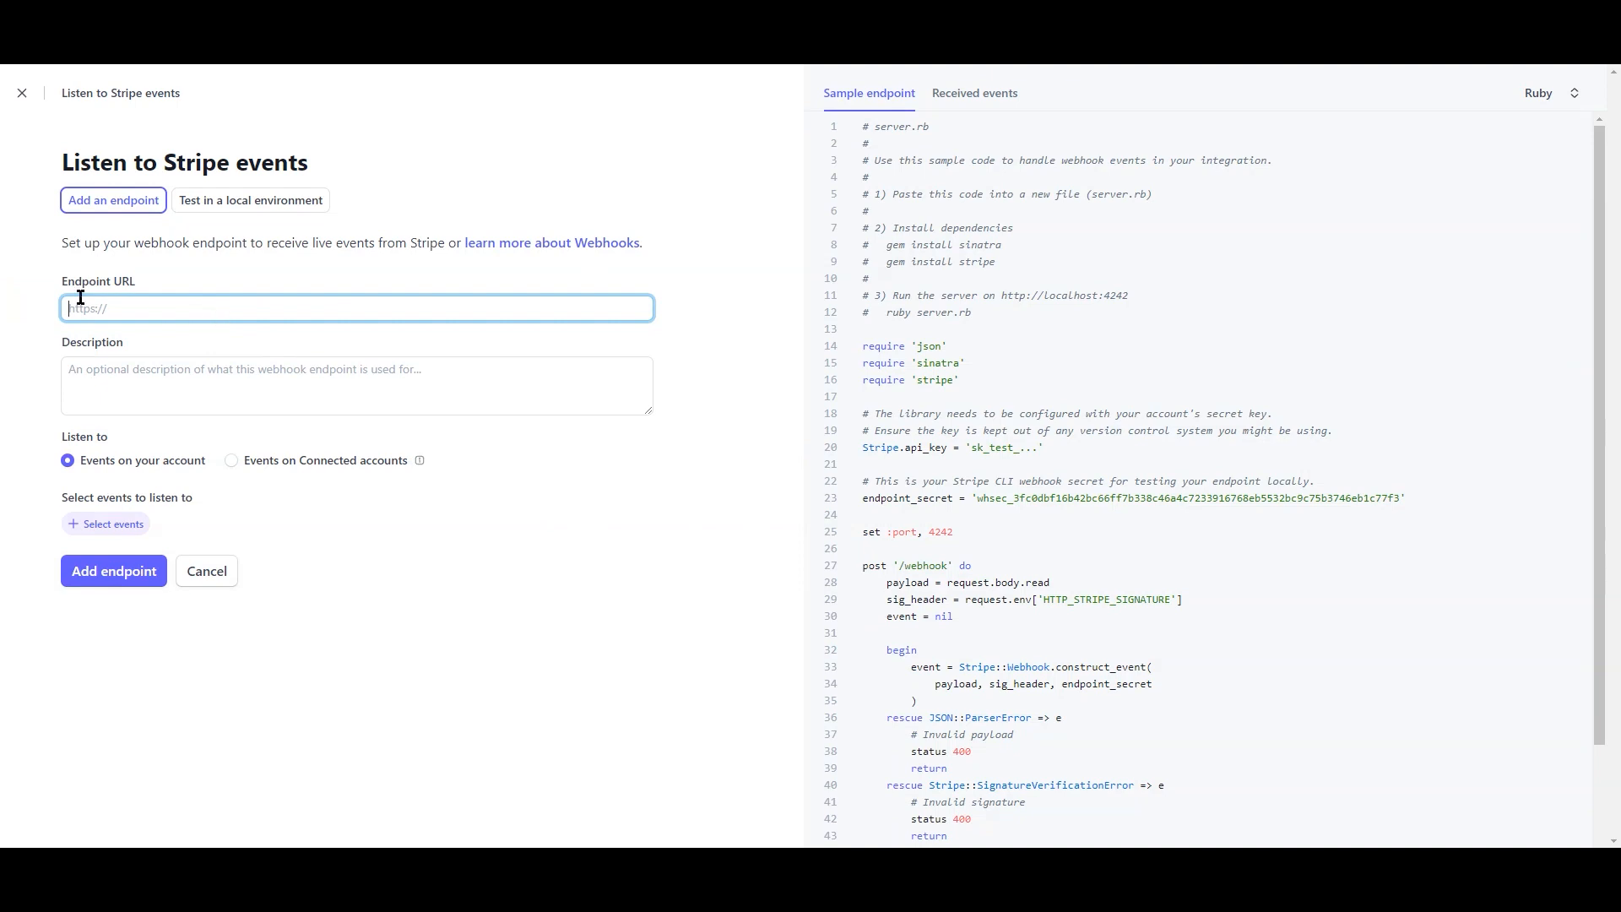
pyautogui.moveTo(61, 283); pyautogui.dragTo(228, 281)
pyautogui.click(351, 283)
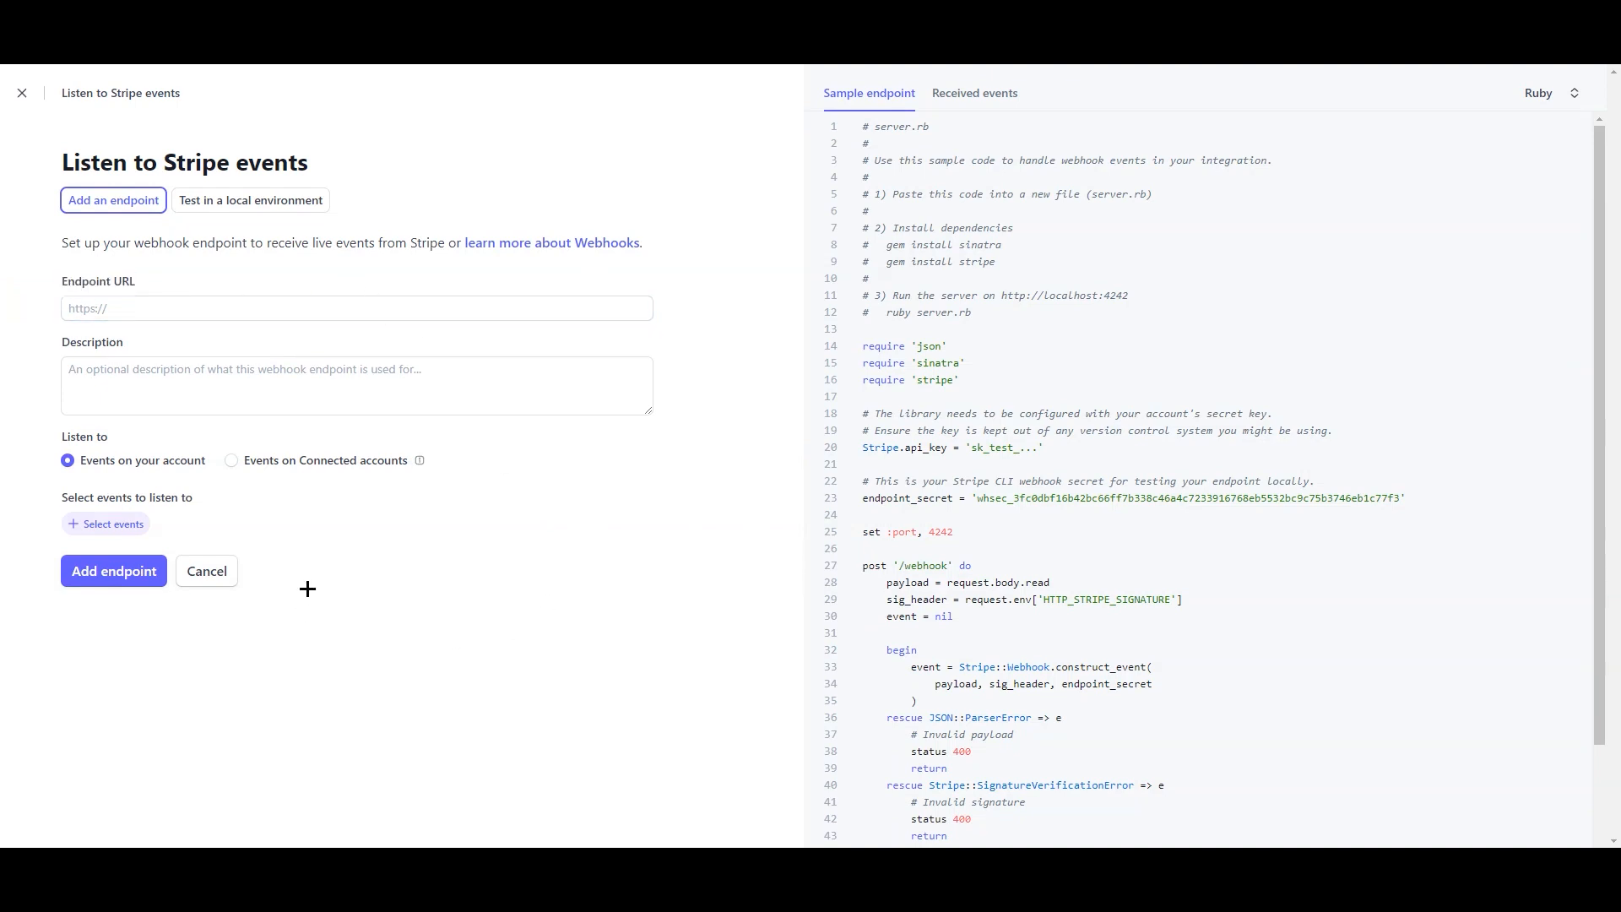
pyautogui.click(187, 384)
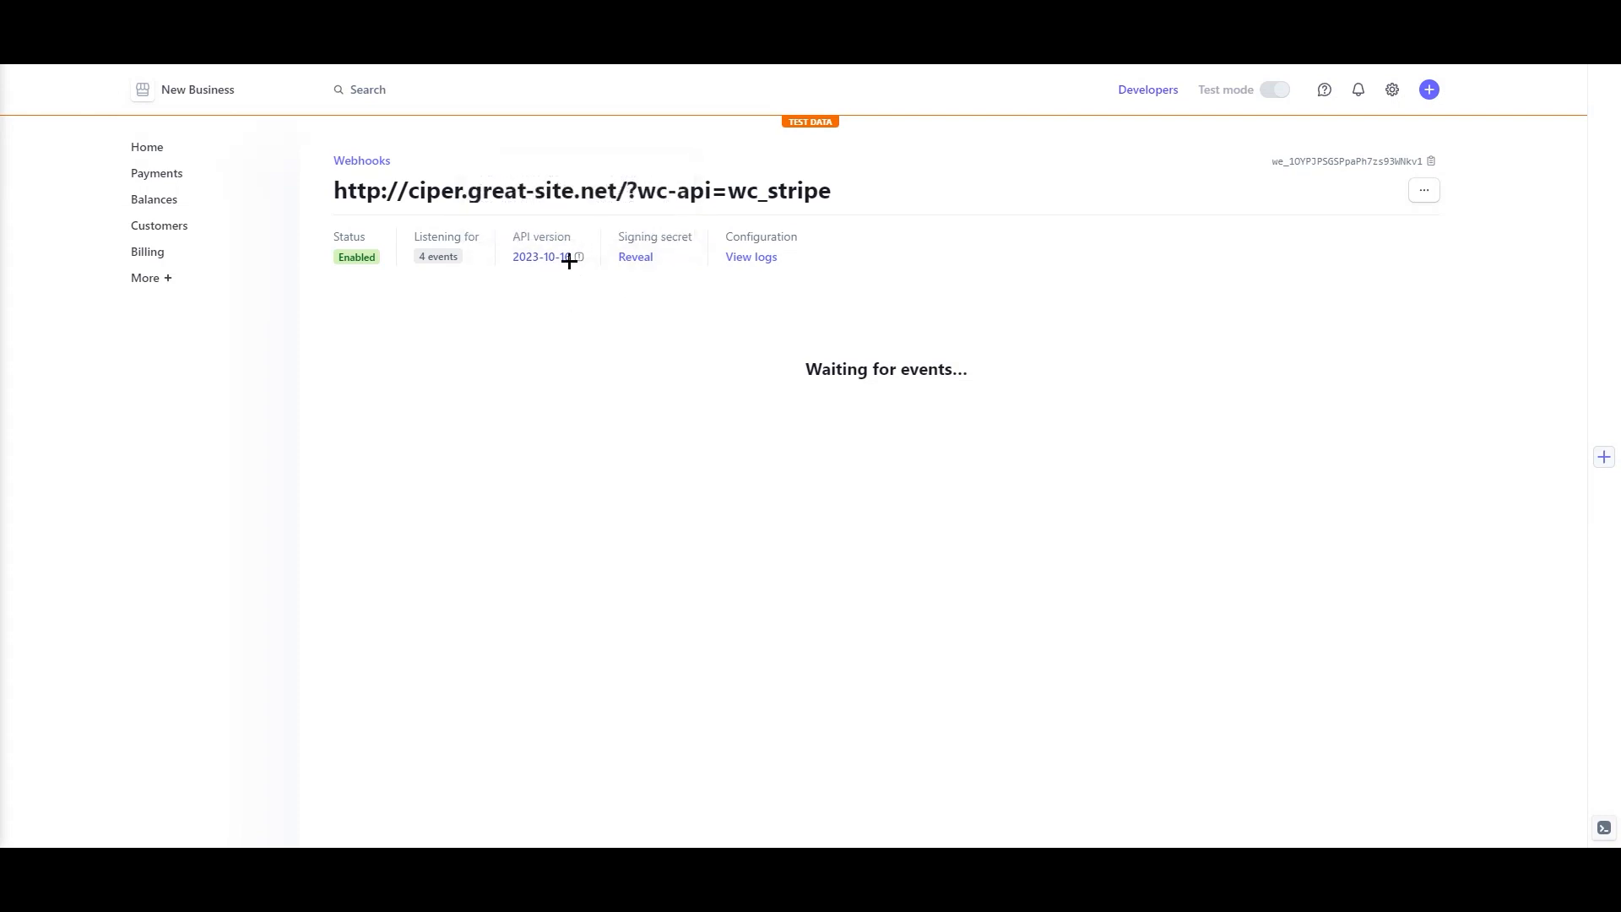
# Locate the signing secret on the new webhook's page, then return to WooCommerce and show the live account keys
pyautogui.moveTo(302, 183); pyautogui.dragTo(892, 185)
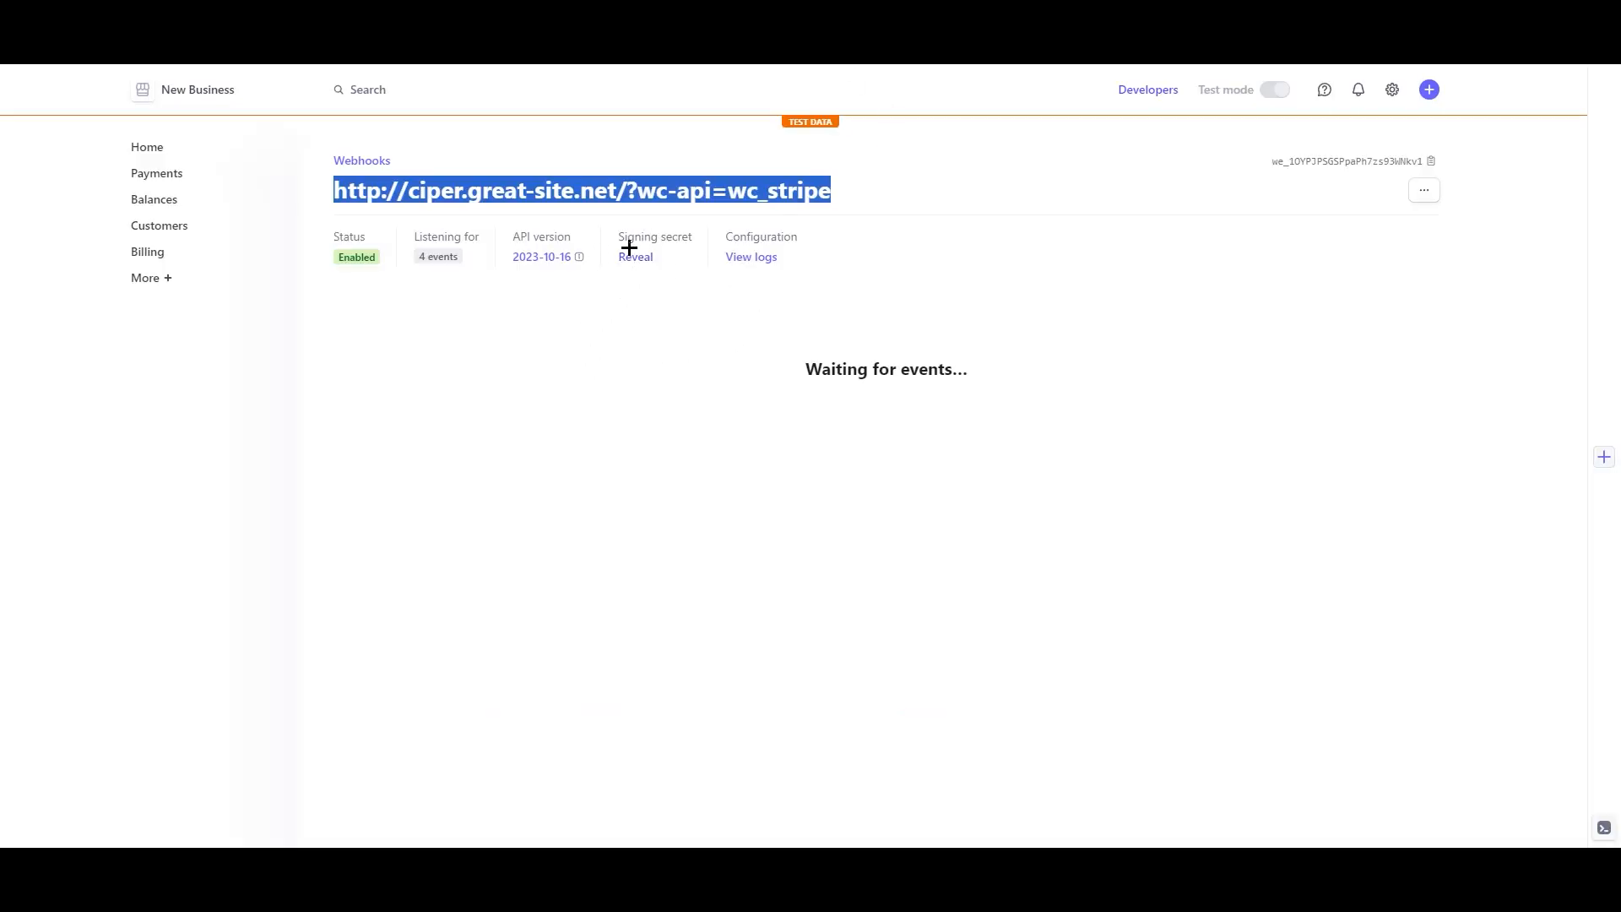
pyautogui.moveTo(619, 237); pyautogui.dragTo(724, 239)
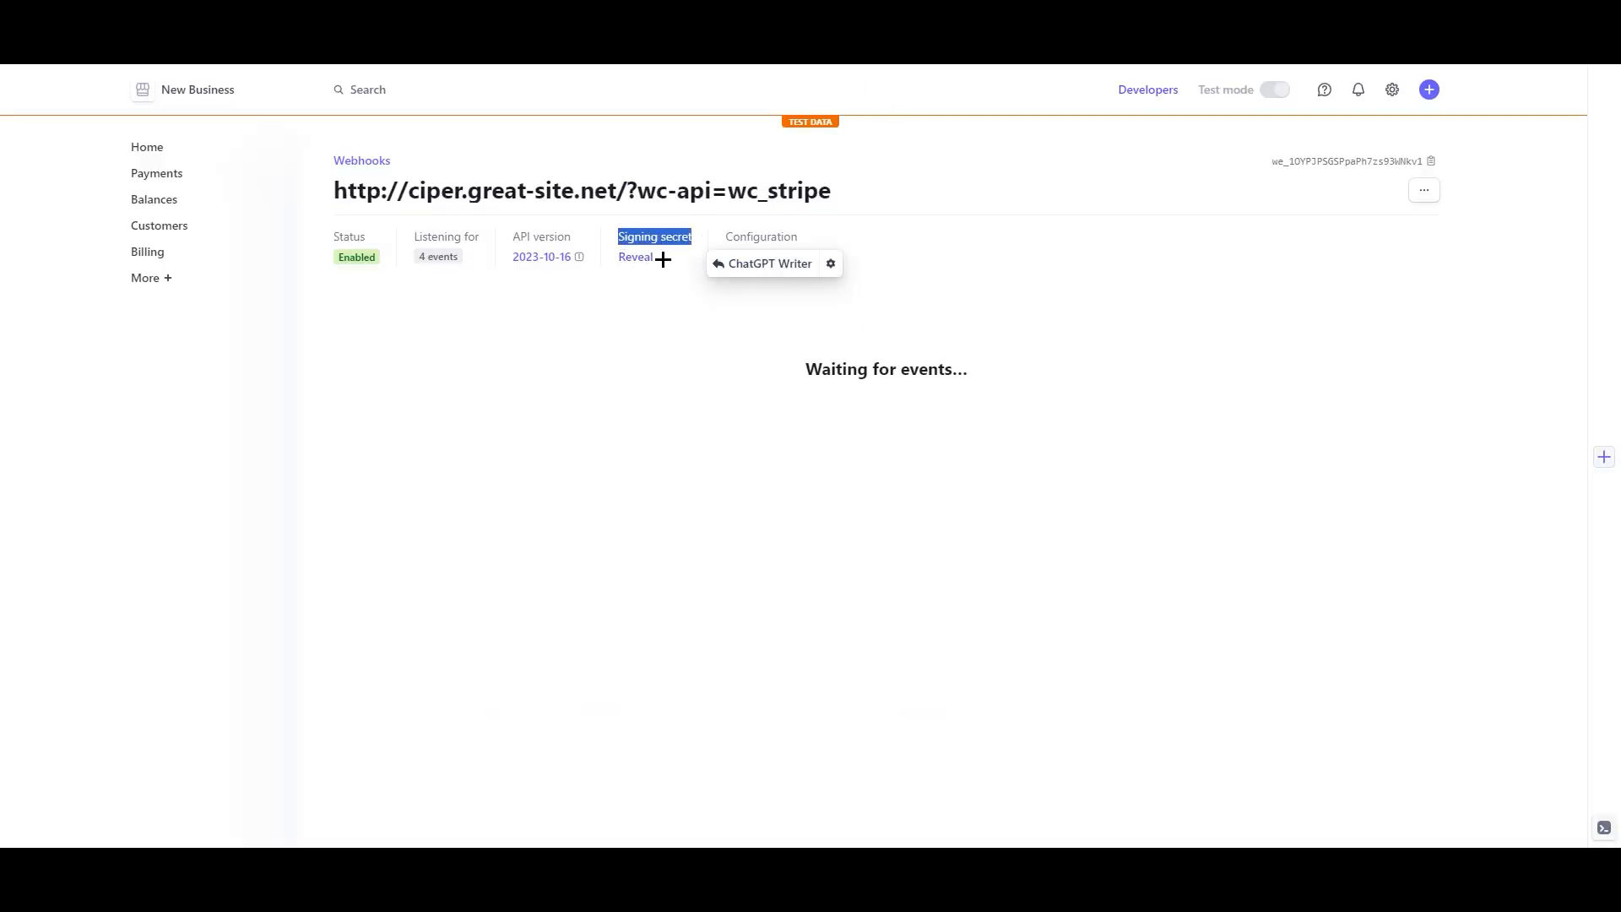
pyautogui.hotkey('ctrl', 'Tab')
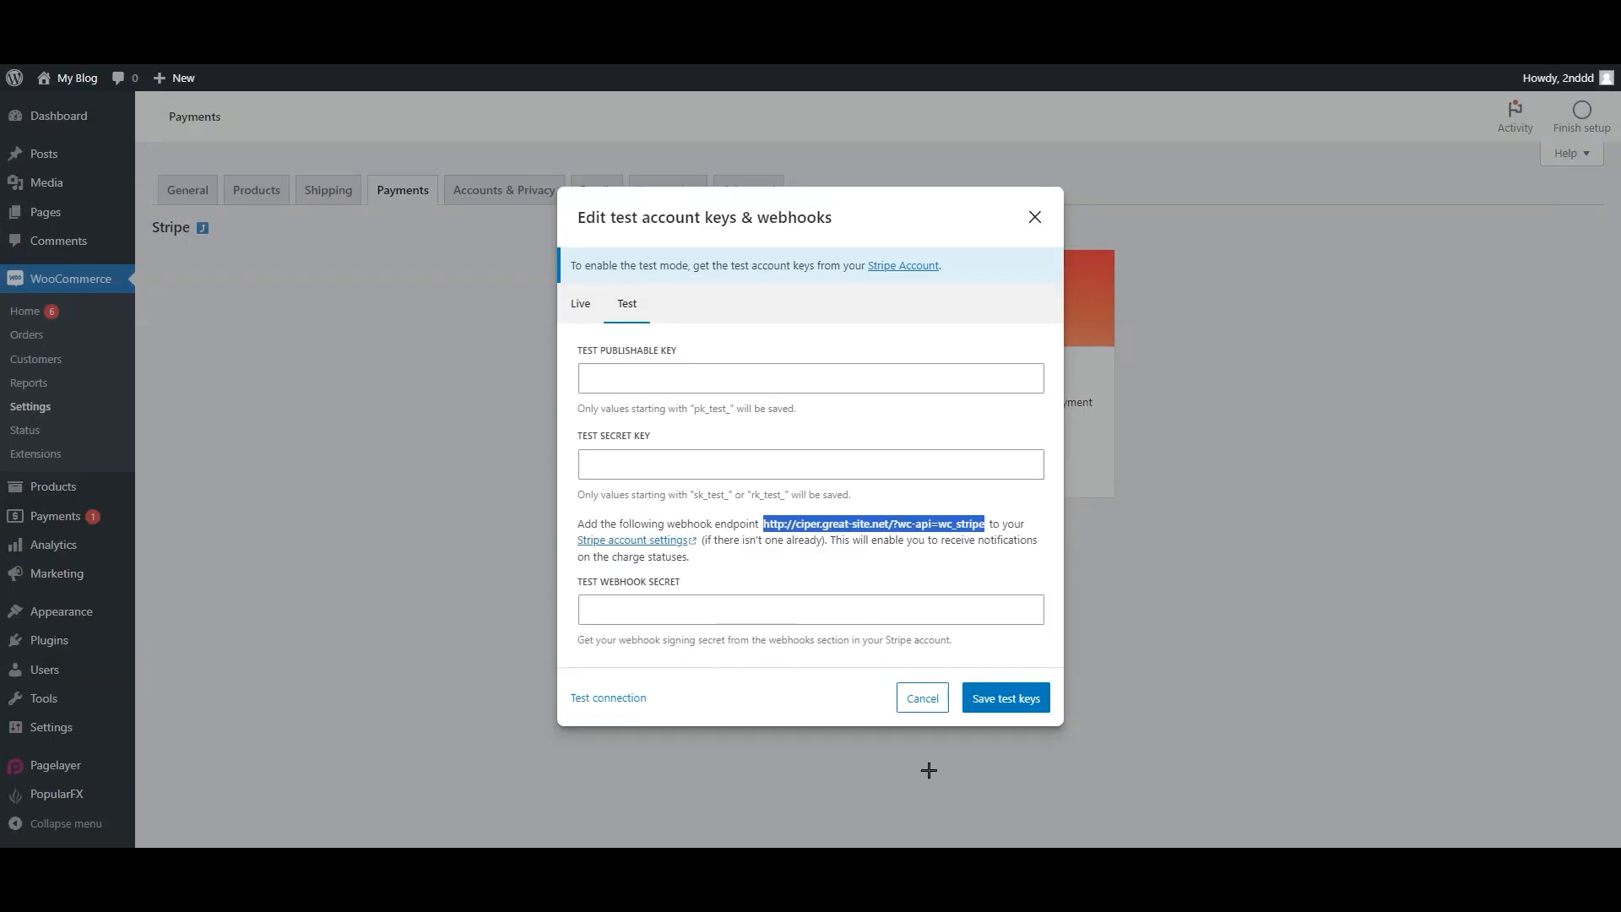
pyautogui.click(580, 309)
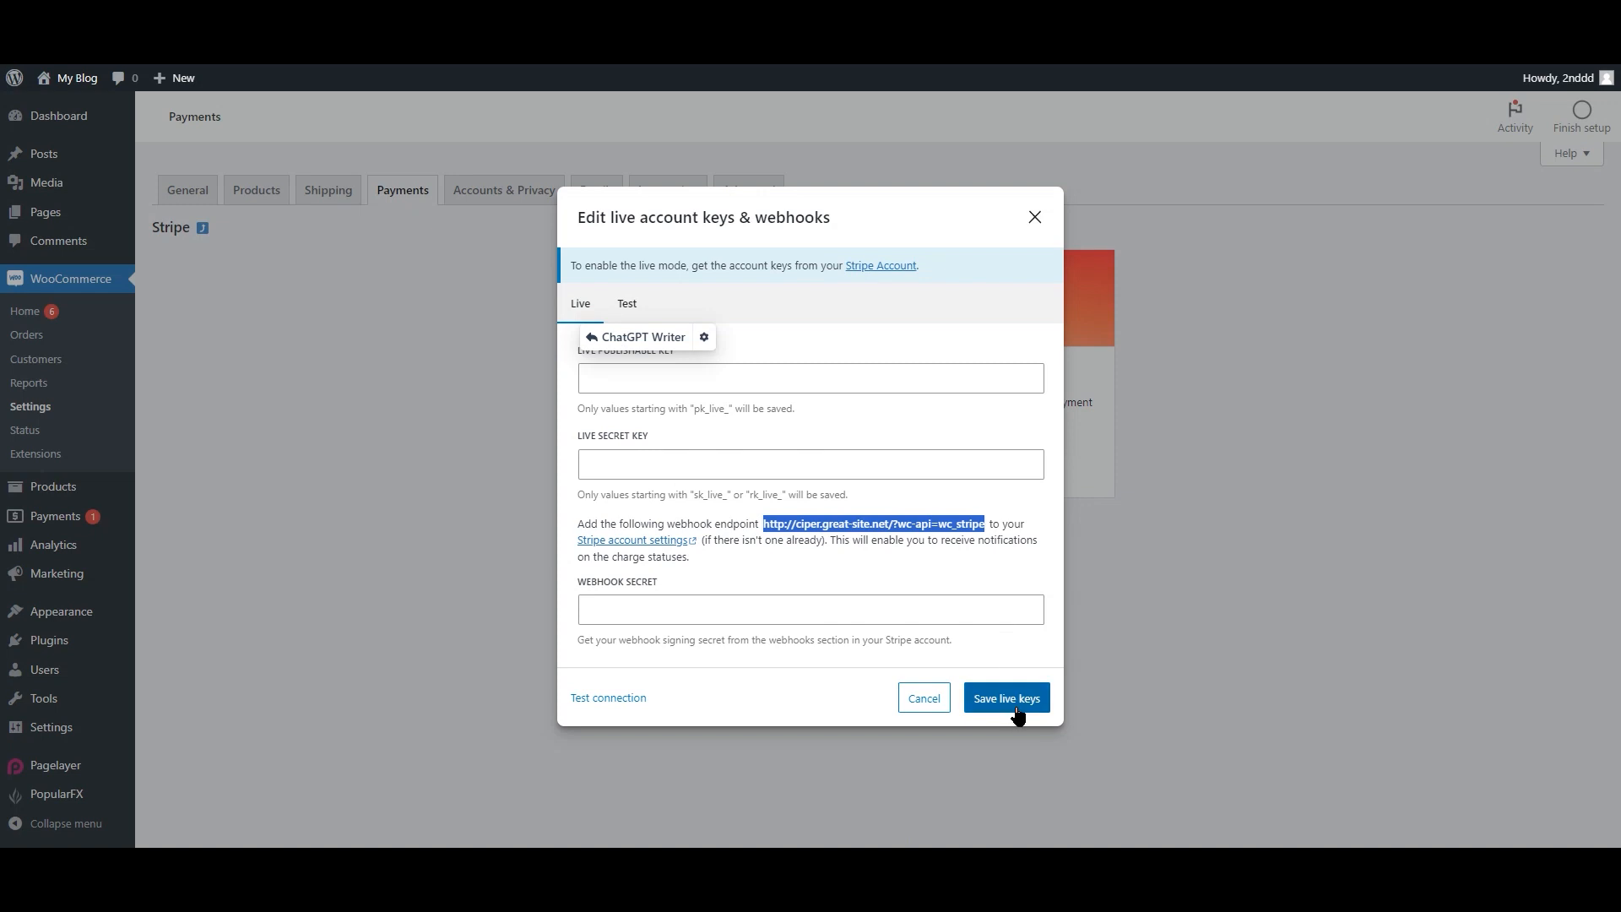